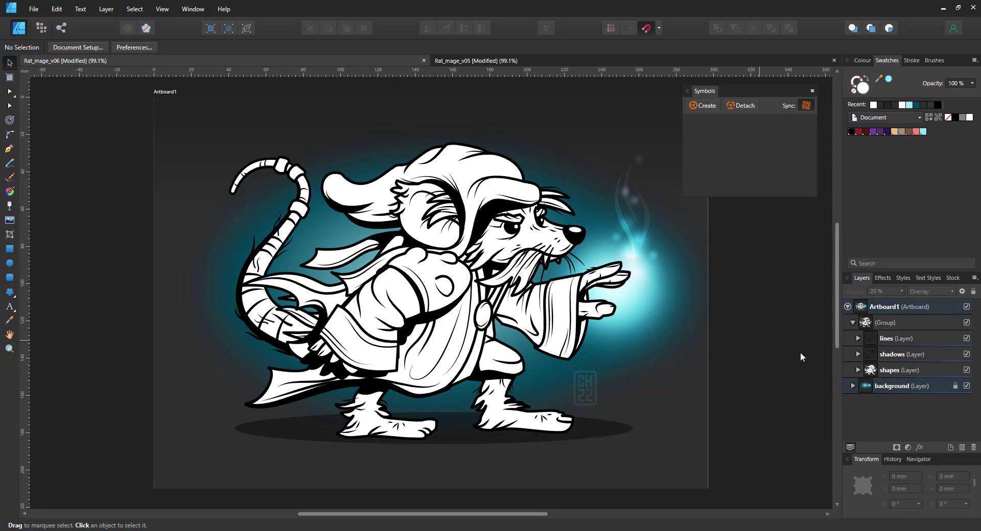
Hide the shadows and lines layers inside the rat group, then select the group on the canvas
{"action": "left_click", "coordinate": [966, 355]}
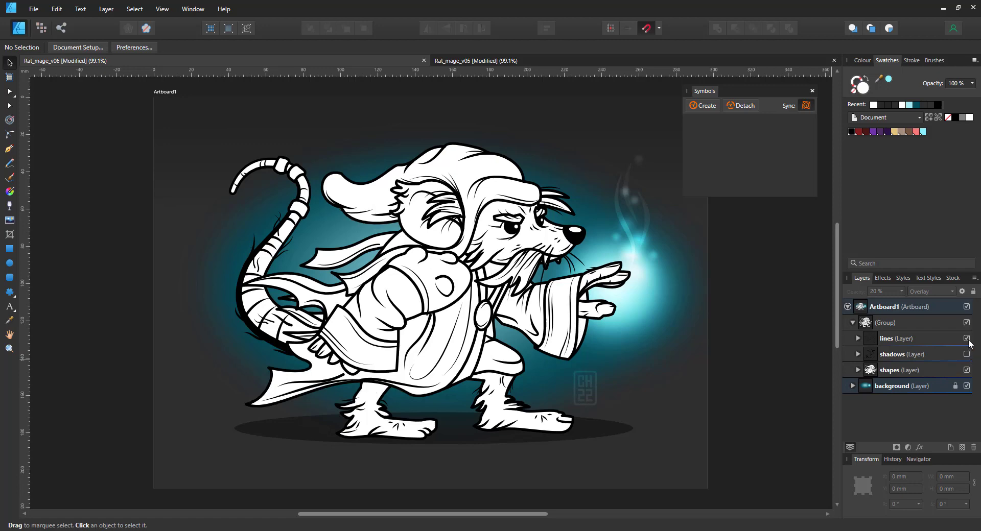
{"action": "left_click", "coordinate": [967, 339]}
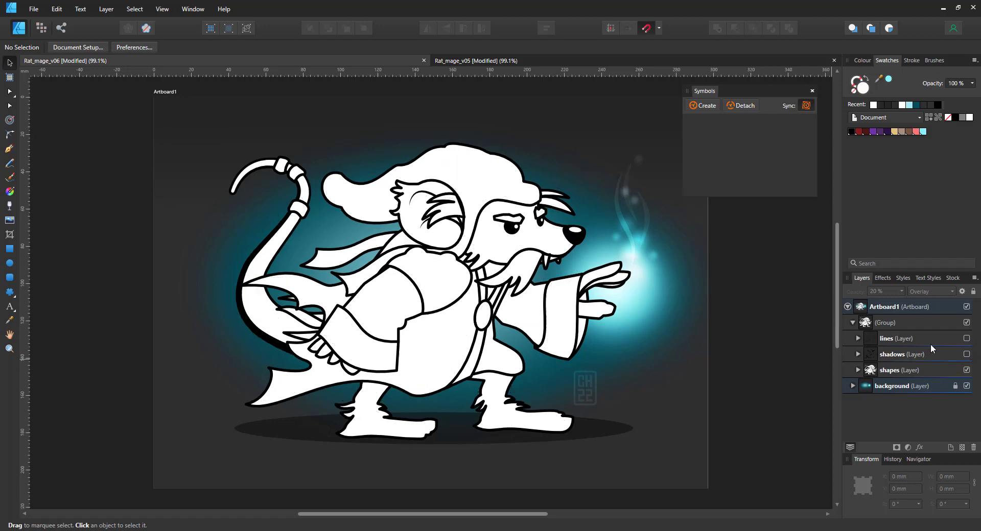
{"action": "left_click", "coordinate": [553, 356]}
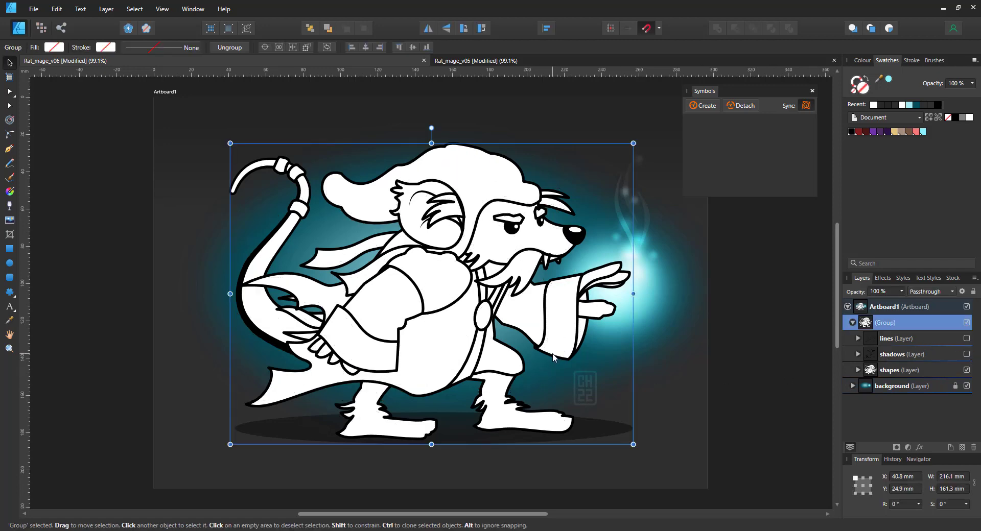
Expand the shapes layer and examine its individual curves, including the ear hair, shoulder and sleeve shapes
{"action": "left_click", "coordinate": [857, 371]}
{"action": "left_click", "coordinate": [912, 386]}
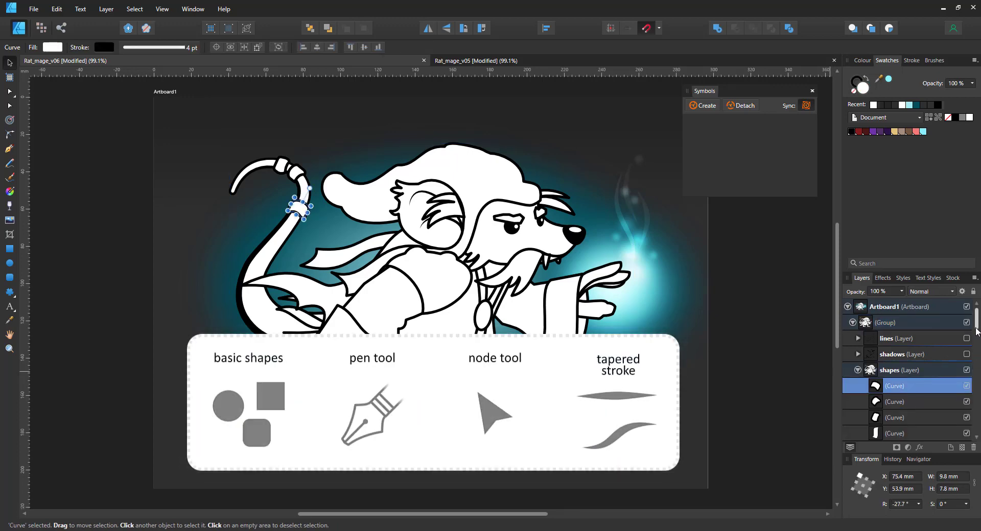
{"action": "left_click_drag", "start_coordinate": [976, 332], "coordinate": [976, 343]}
{"action": "scroll", "coordinate": [976, 341], "scroll_direction": "down", "scroll_amount": 2}
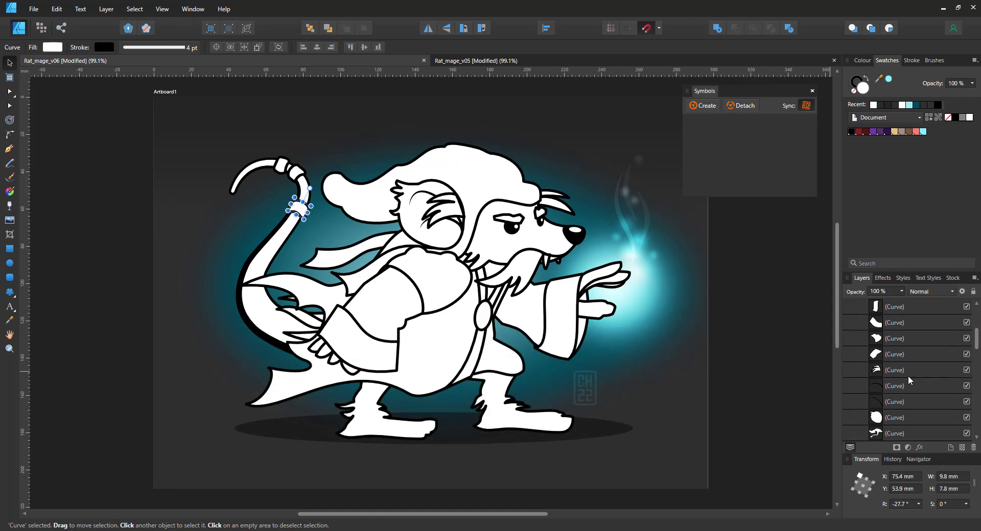
{"action": "left_click", "coordinate": [908, 375]}
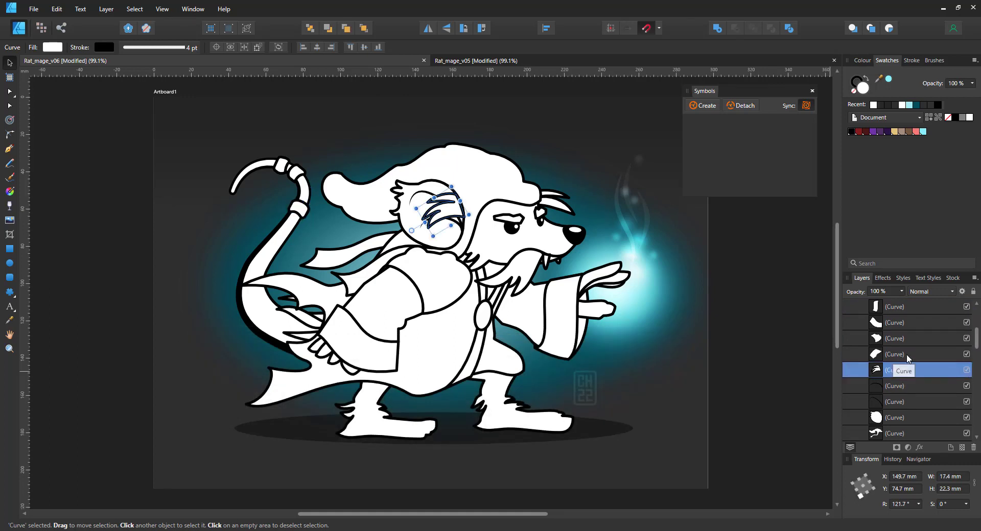
{"action": "left_click", "coordinate": [904, 354]}
{"action": "left_click", "coordinate": [903, 340]}
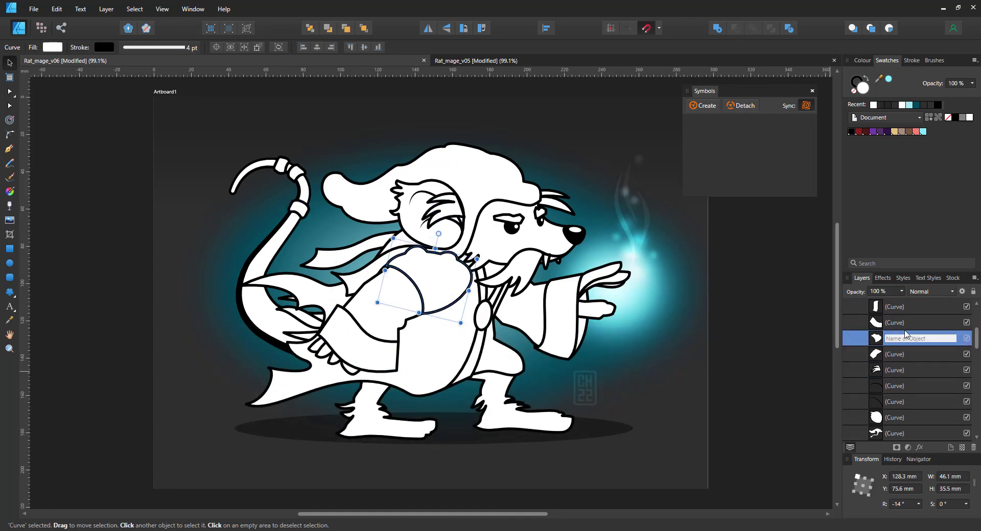
{"action": "left_click", "coordinate": [905, 324]}
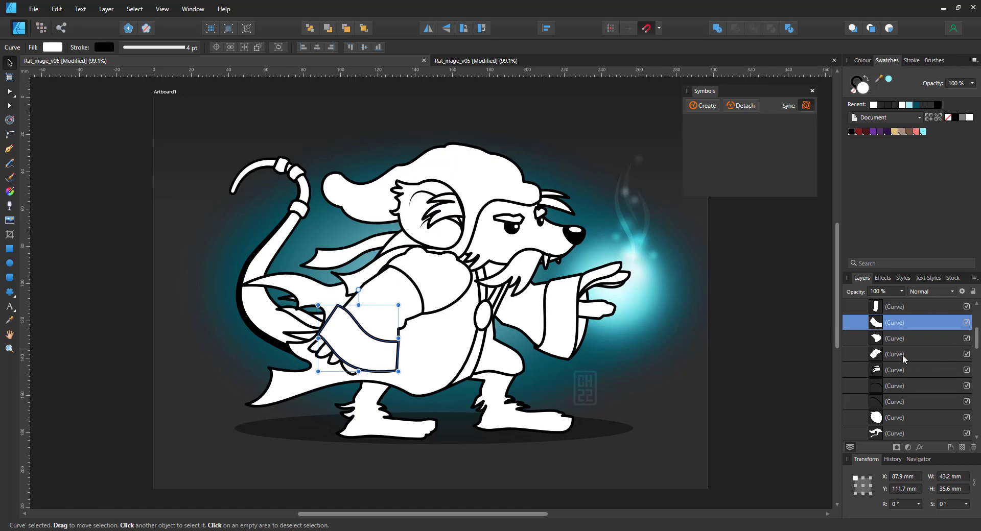
Examine the stroke settings of the sleeve curve and the stroke pressure profile of the tail curve
{"action": "left_click", "coordinate": [185, 50]}
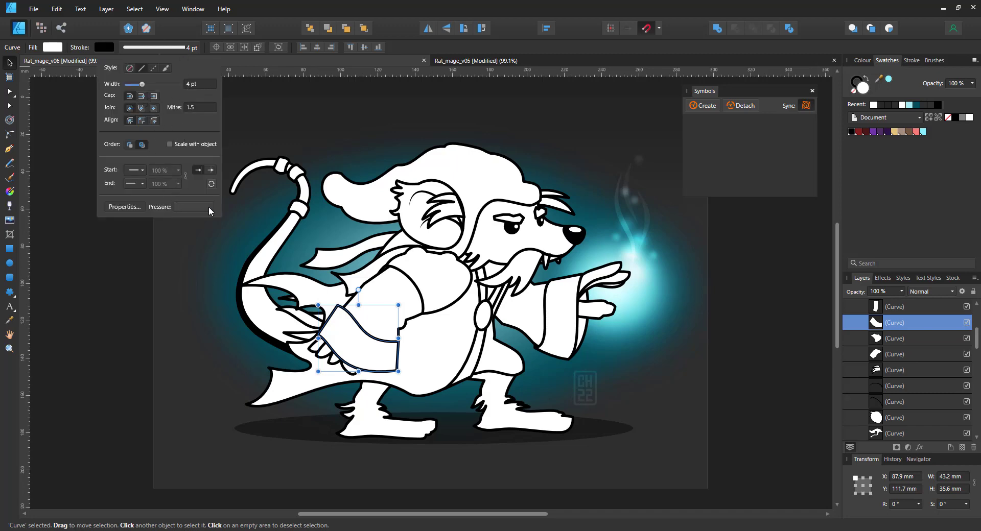
{"action": "left_click", "coordinate": [270, 257]}
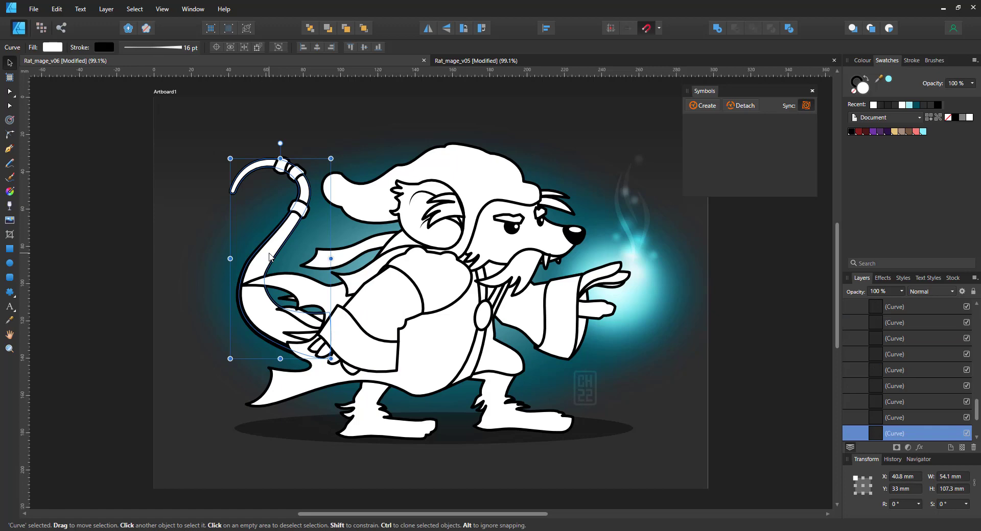
{"action": "left_click", "coordinate": [163, 46]}
{"action": "left_click", "coordinate": [179, 210]}
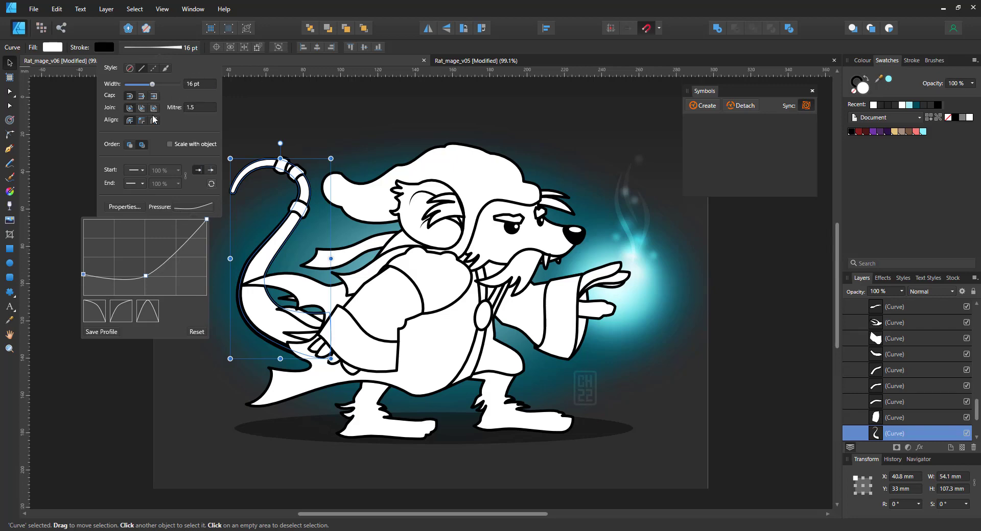
{"action": "left_click", "coordinate": [55, 255]}
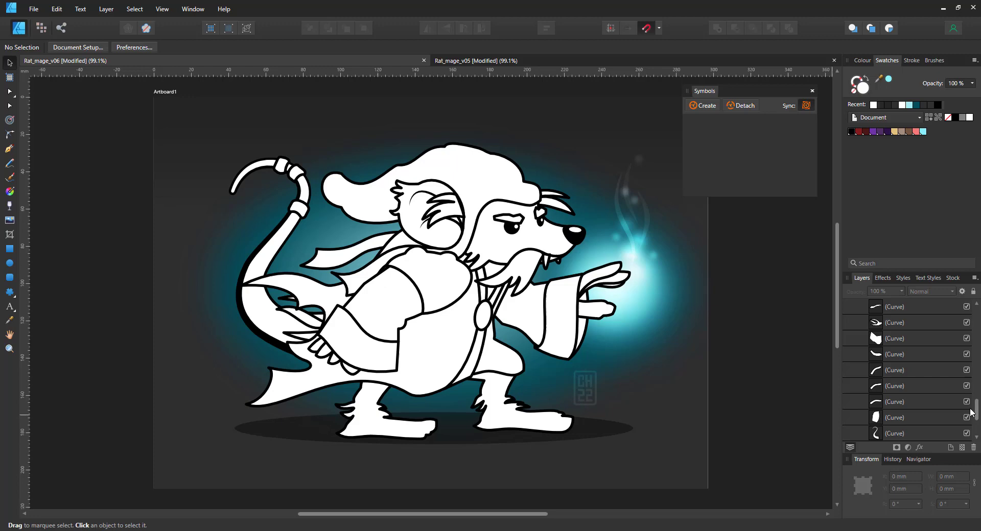
Show the shadows layer, examine several of its curves, and collapse the shadows and shapes layers
{"action": "left_click_drag", "start_coordinate": [975, 410], "coordinate": [975, 314]}
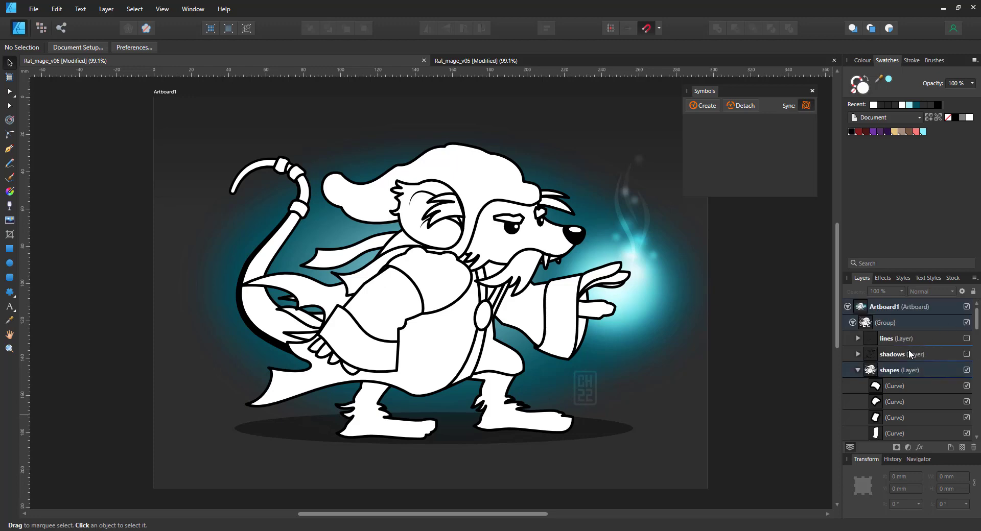
{"action": "left_click", "coordinate": [966, 354]}
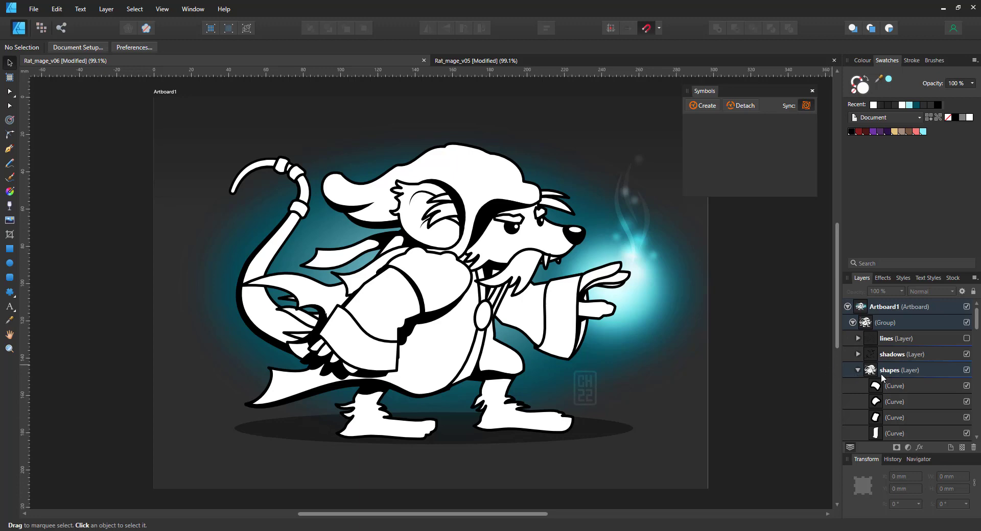
{"action": "left_click", "coordinate": [858, 354]}
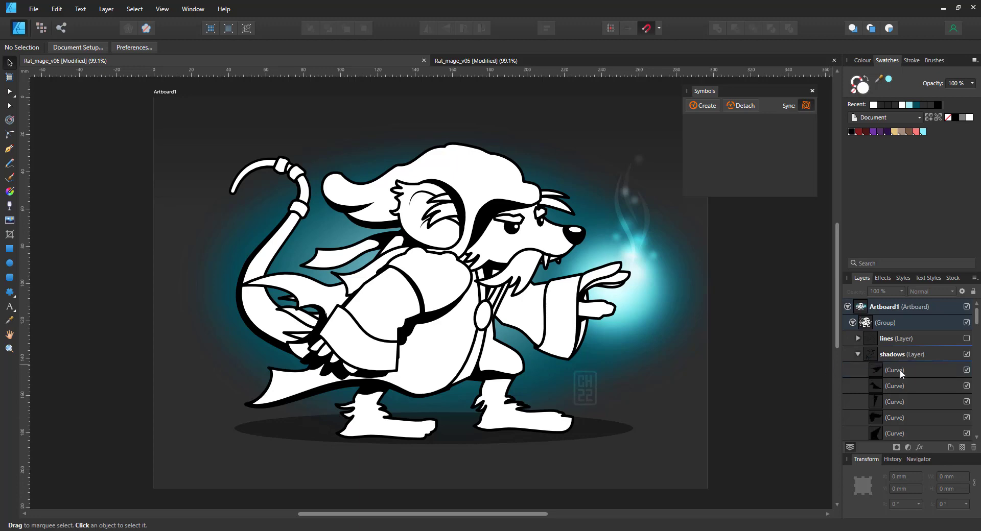
{"action": "left_click", "coordinate": [898, 370]}
{"action": "left_click", "coordinate": [902, 386]}
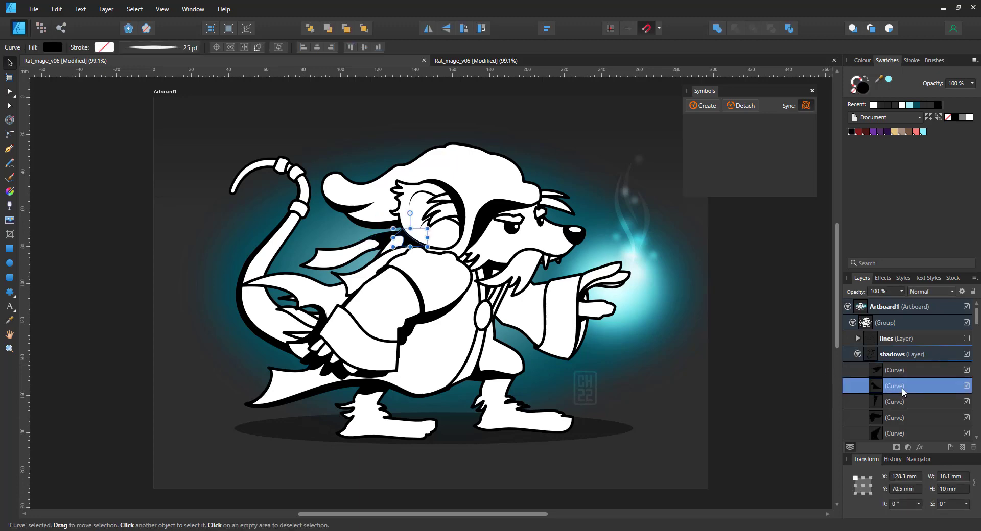
{"action": "left_click", "coordinate": [902, 433]}
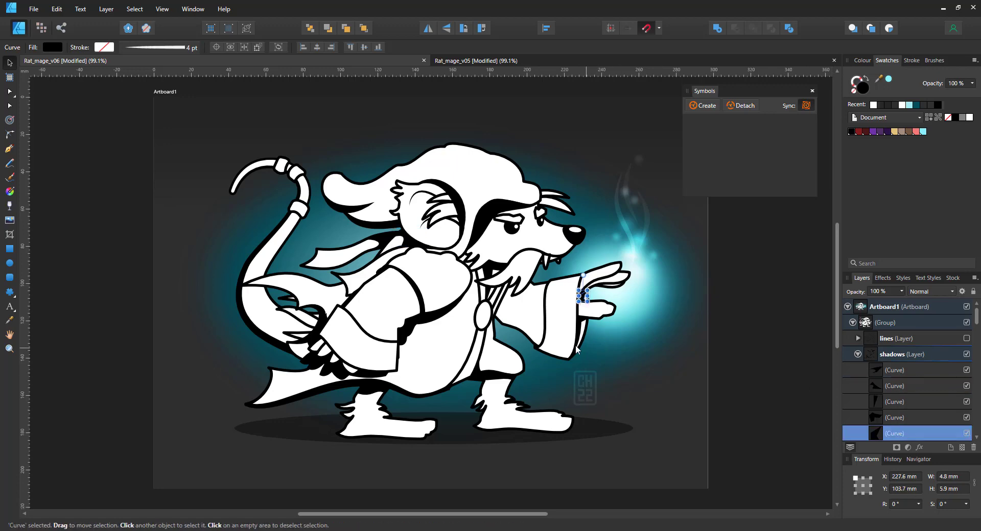
{"action": "left_click", "coordinate": [857, 354]}
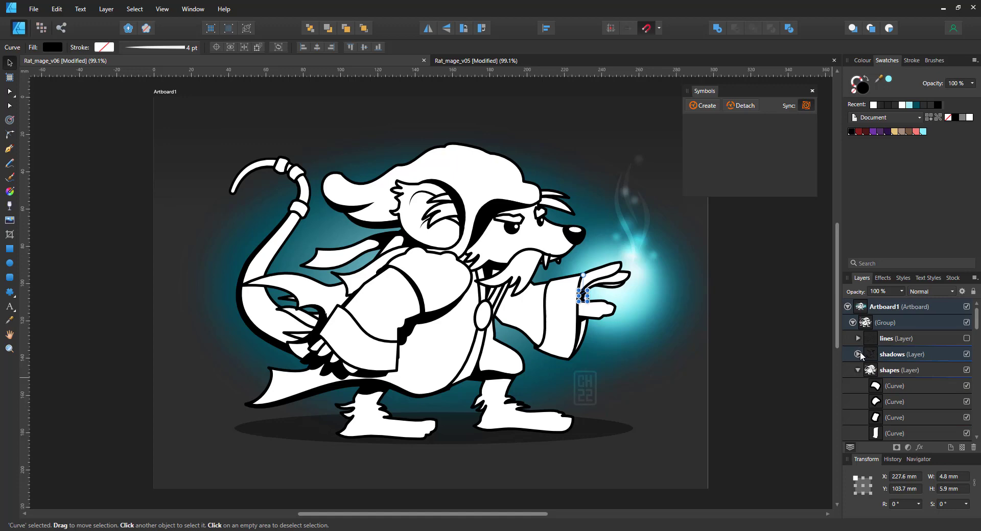
{"action": "left_click", "coordinate": [858, 370]}
Show the lines layer, look through its detail curves, and collapse the layer
{"action": "left_click", "coordinate": [892, 341]}
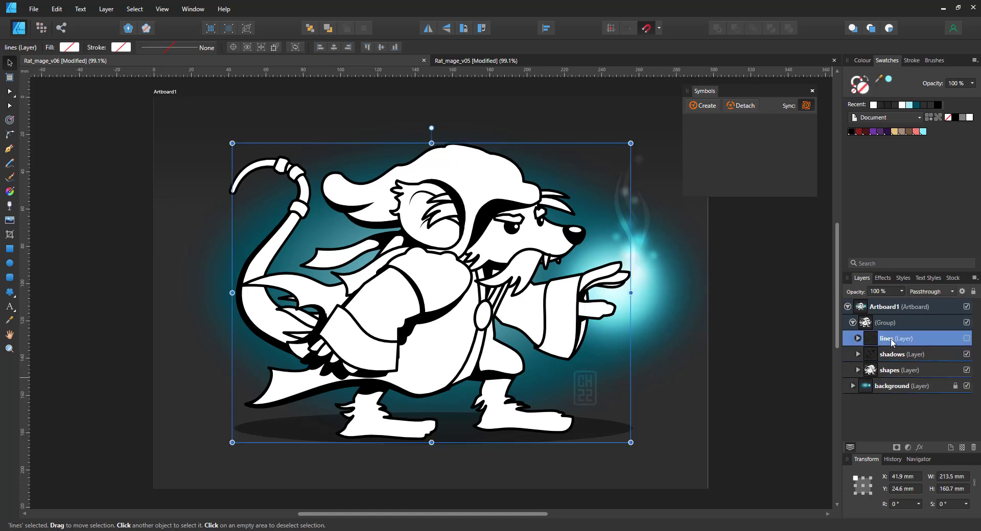
{"action": "left_click", "coordinate": [858, 339]}
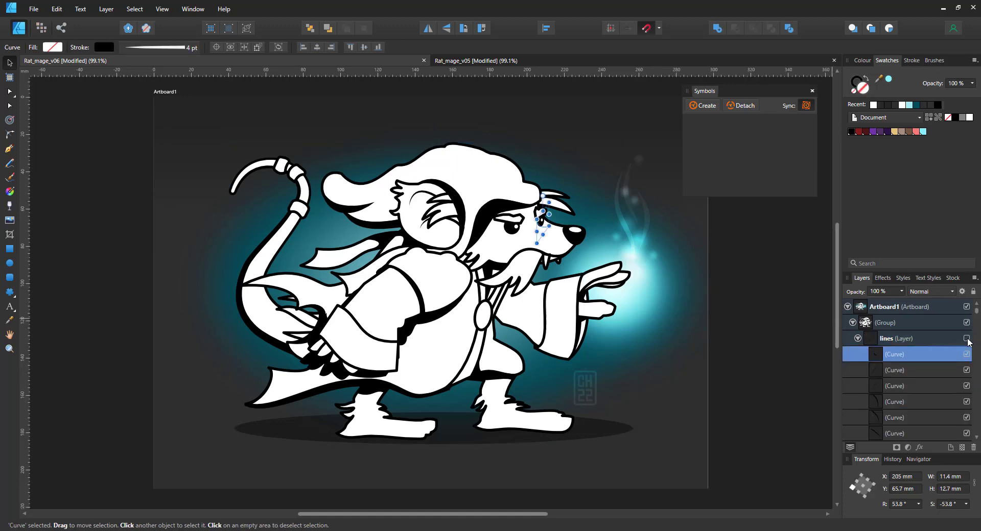
{"action": "left_click", "coordinate": [966, 338]}
{"action": "left_click", "coordinate": [769, 327]}
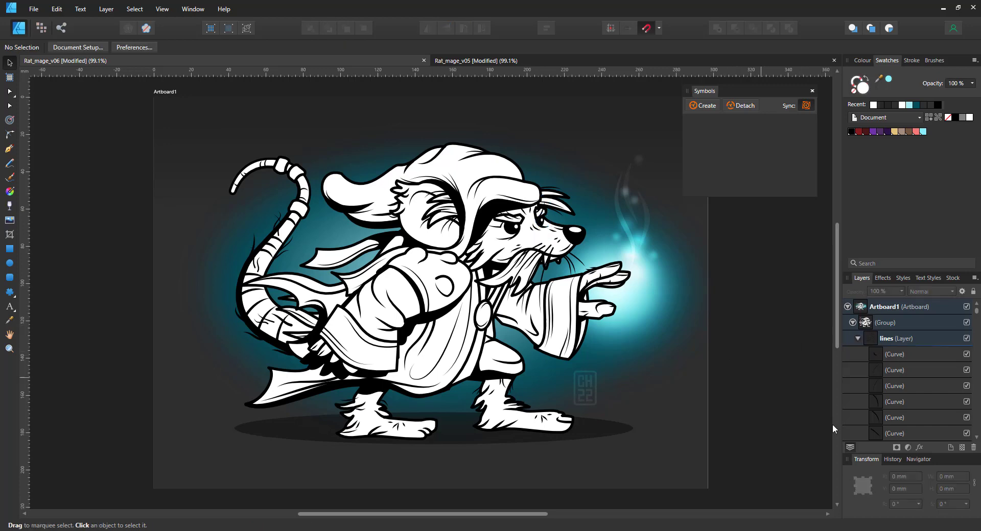
{"action": "left_click", "coordinate": [858, 338]}
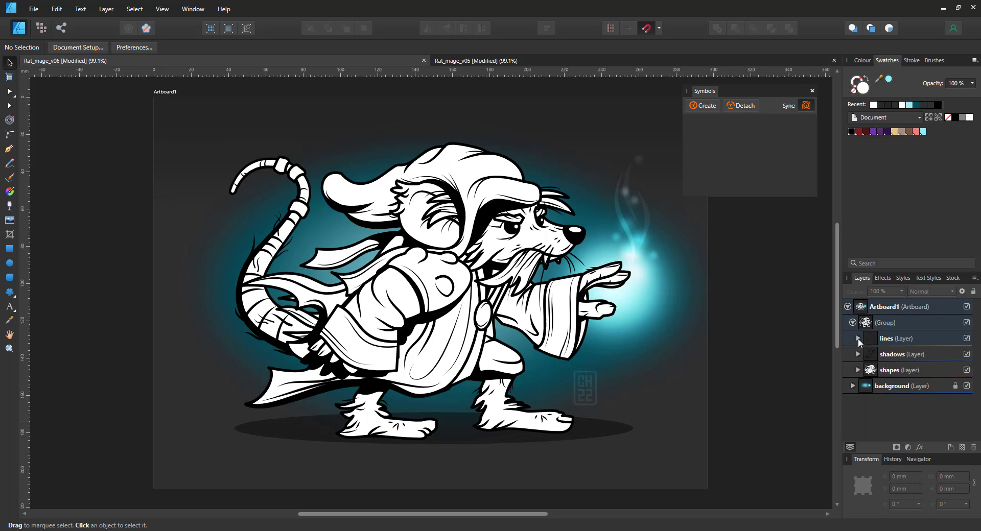
Create a symbol from the rat group and duplicate it in place
{"action": "left_click", "coordinate": [884, 326]}
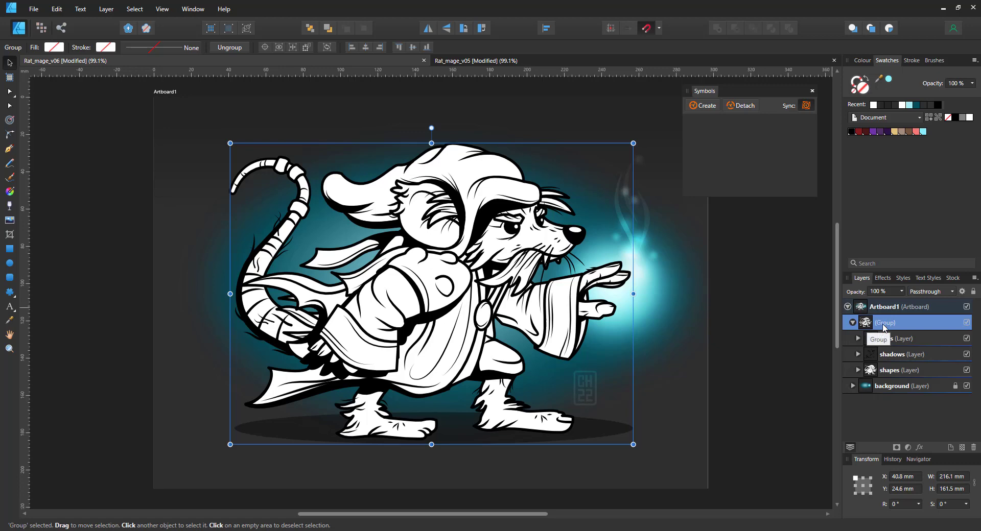
{"action": "left_click", "coordinate": [700, 106]}
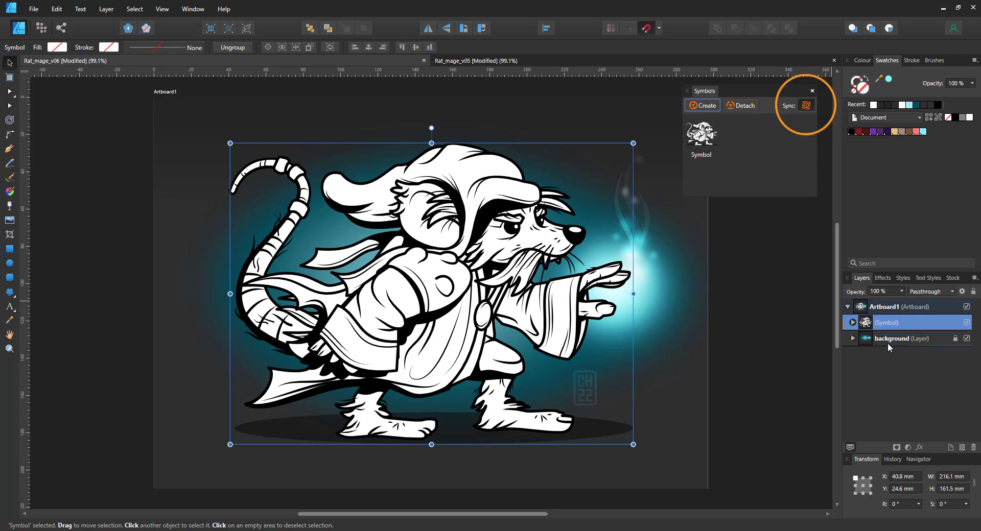
{"action": "key", "text": "ctrl+j"}
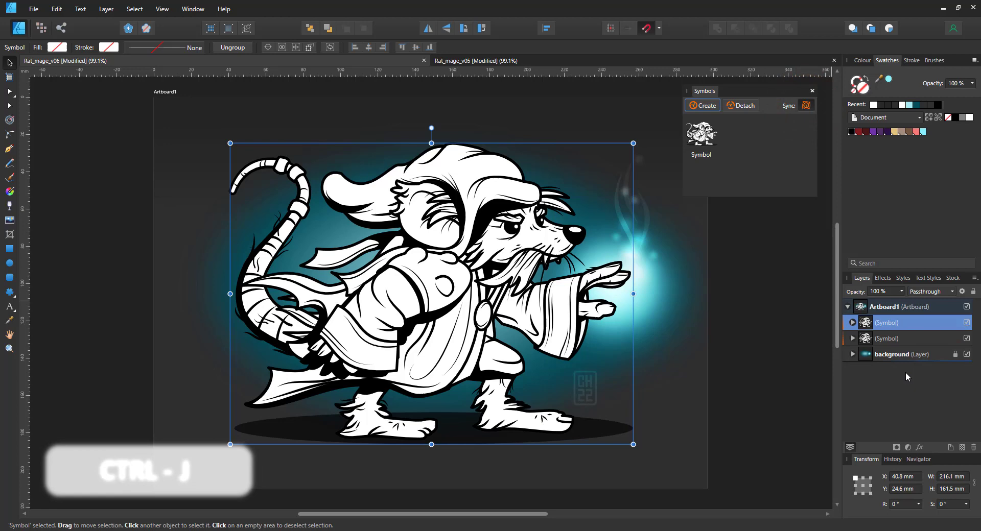
Group the duplicated upper symbol and name the group "lineart"
{"action": "key", "text": "ctrl+g"}
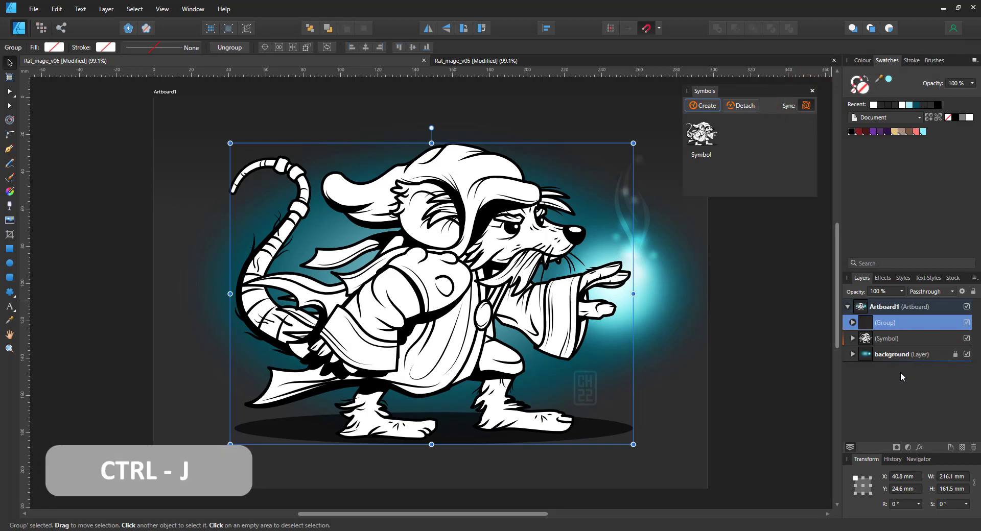
{"action": "double_click", "coordinate": [889, 323]}
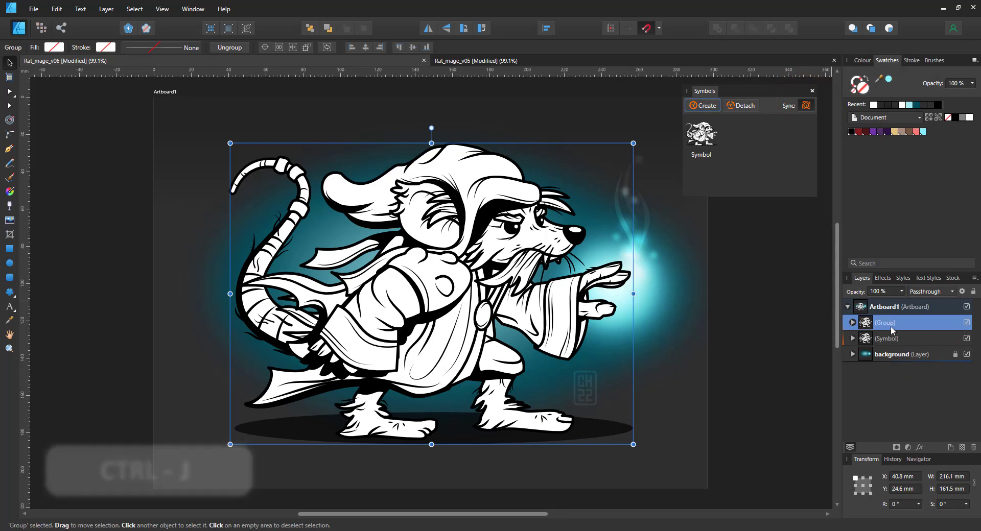
{"action": "type", "text": "lineart"}
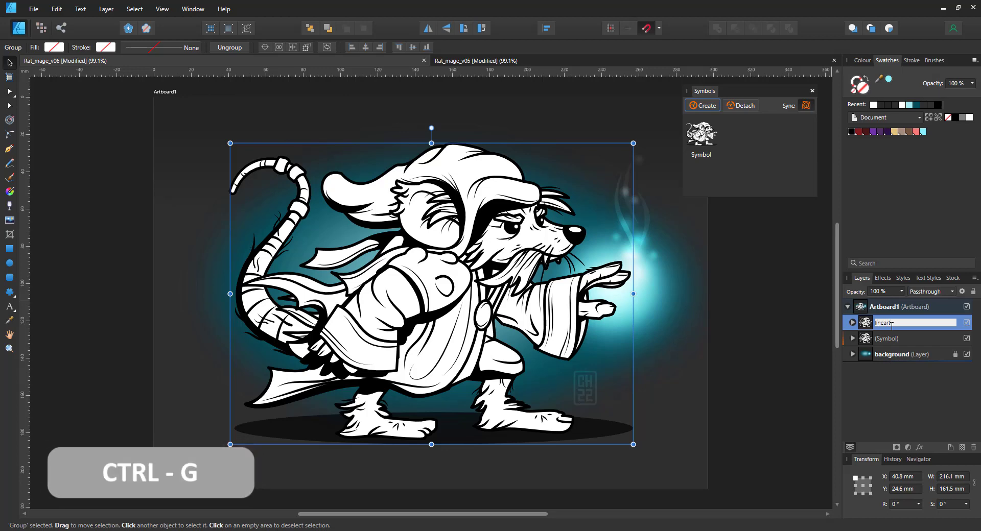
{"action": "key", "text": "Return"}
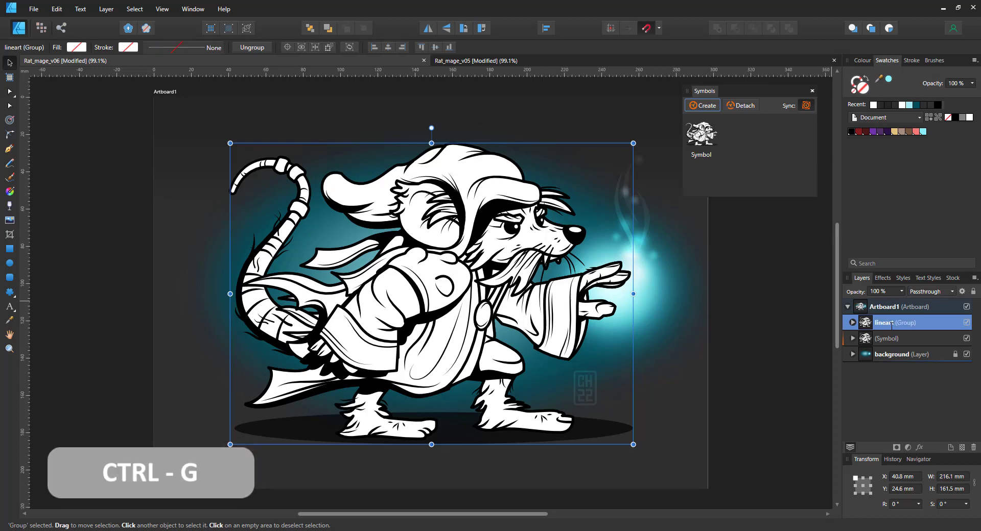
Group the remaining symbol above the background layer and name the group "colour"
{"action": "left_click", "coordinate": [889, 343]}
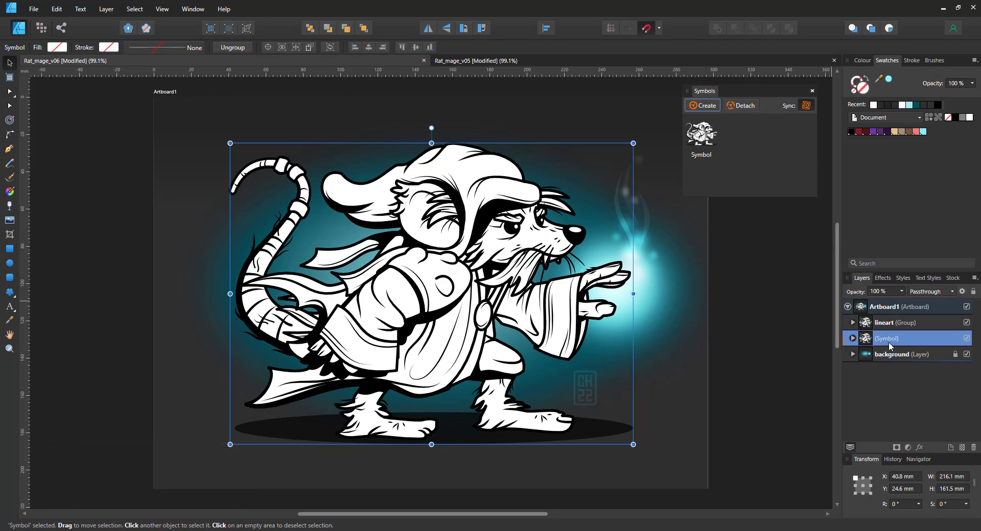
{"action": "key", "text": "ctrl+g"}
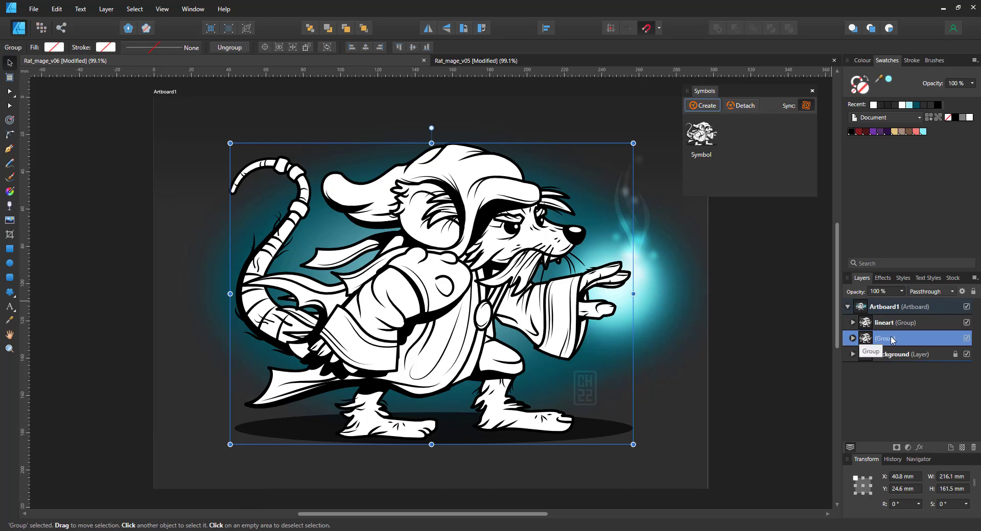
{"action": "double_click", "coordinate": [892, 338]}
{"action": "type", "text": "colou"}
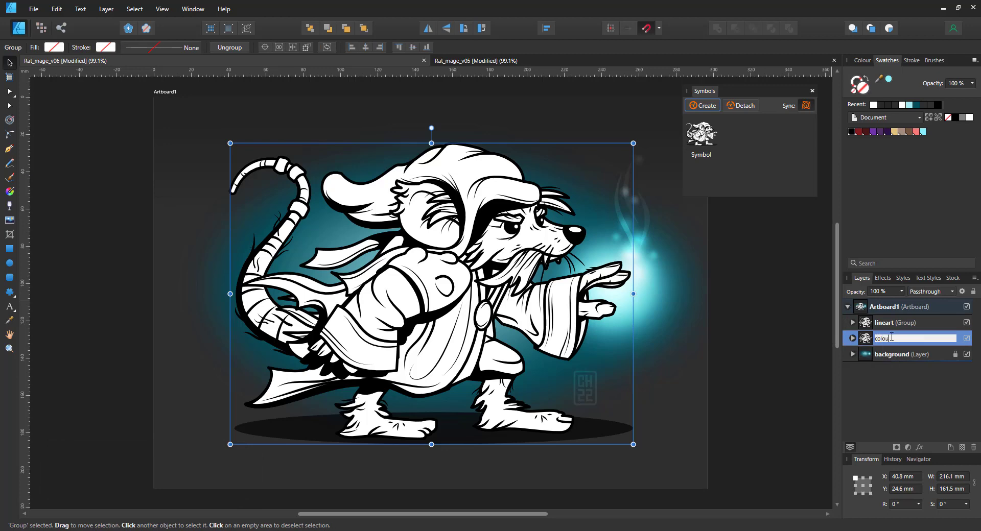
{"action": "type", "text": "r"}
{"action": "key", "text": "Return"}
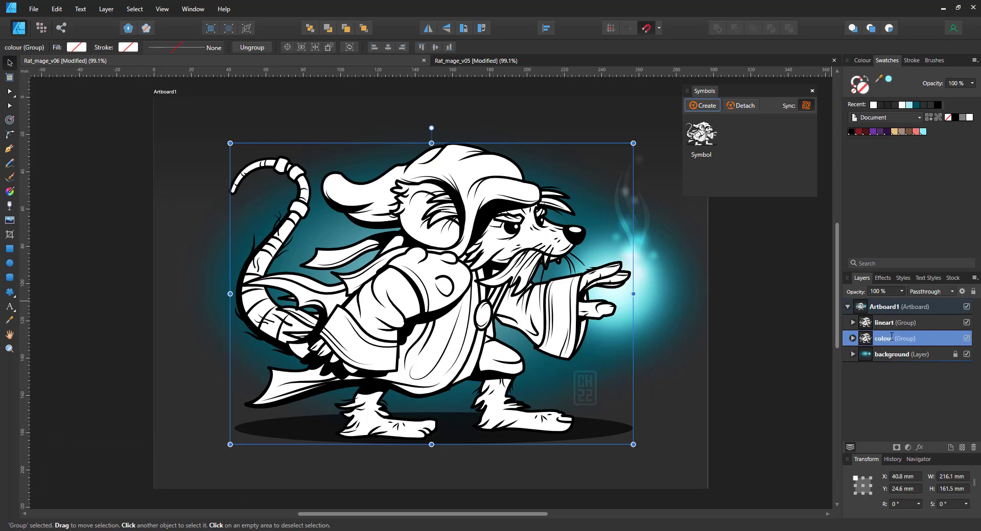
Expand the colour and lineart groups to show their symbols, selecting the symbol inside the colour group
{"action": "left_click", "coordinate": [852, 338]}
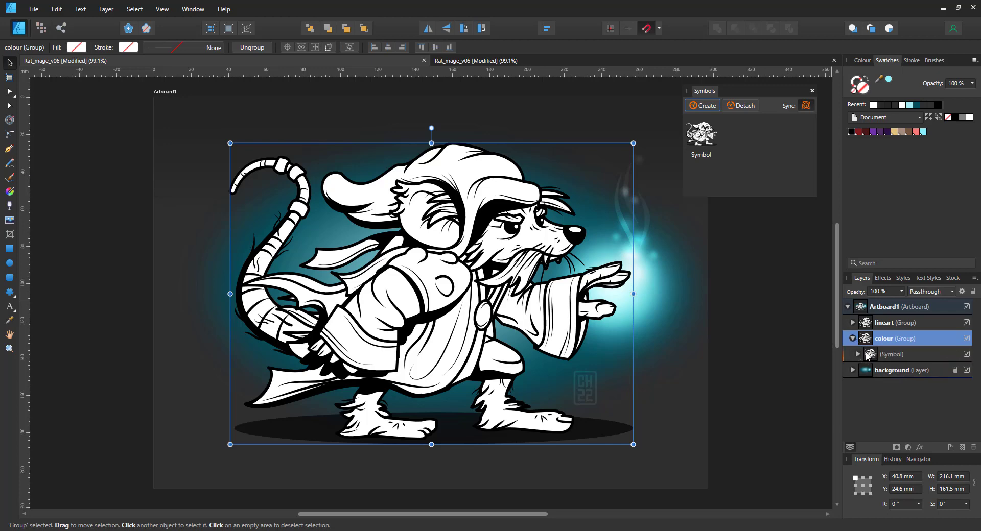
{"action": "left_click", "coordinate": [885, 359]}
{"action": "left_click", "coordinate": [853, 322]}
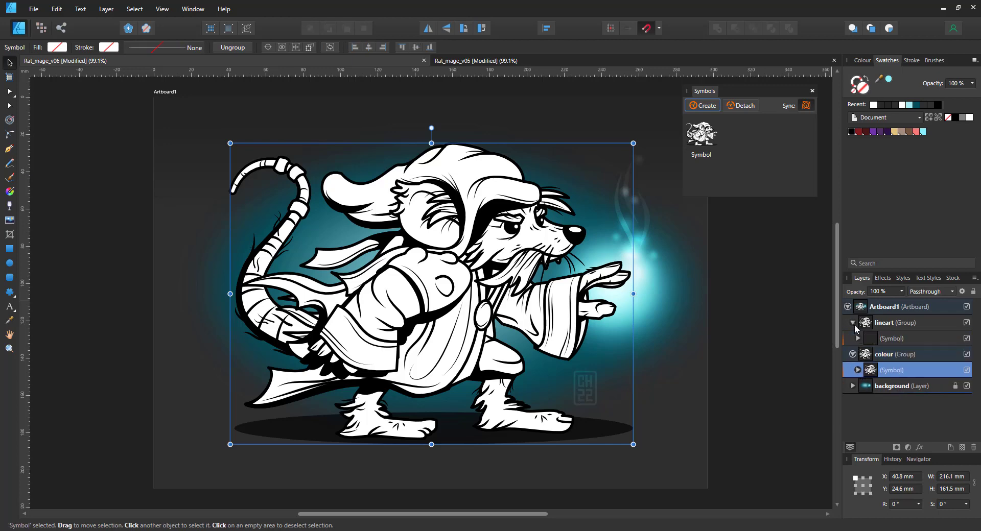
Set the lineart group's blend mode to Multiply
{"action": "left_click", "coordinate": [858, 338]}
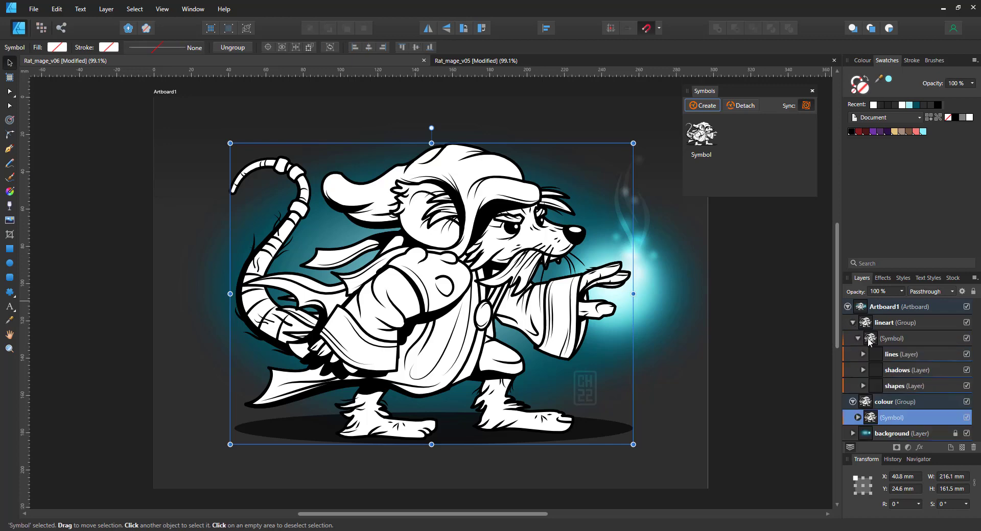
{"action": "left_click", "coordinate": [899, 323]}
{"action": "left_click", "coordinate": [938, 291]}
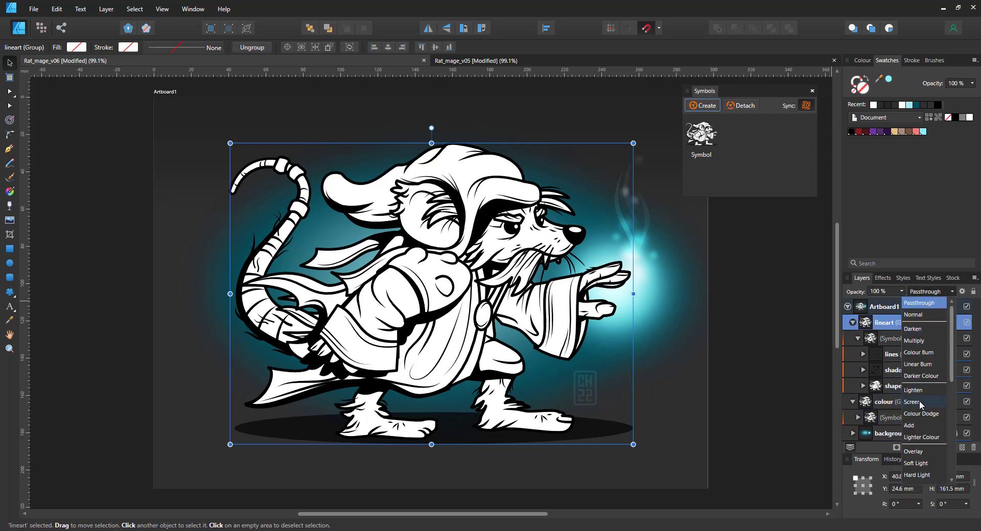
{"action": "left_click", "coordinate": [916, 341]}
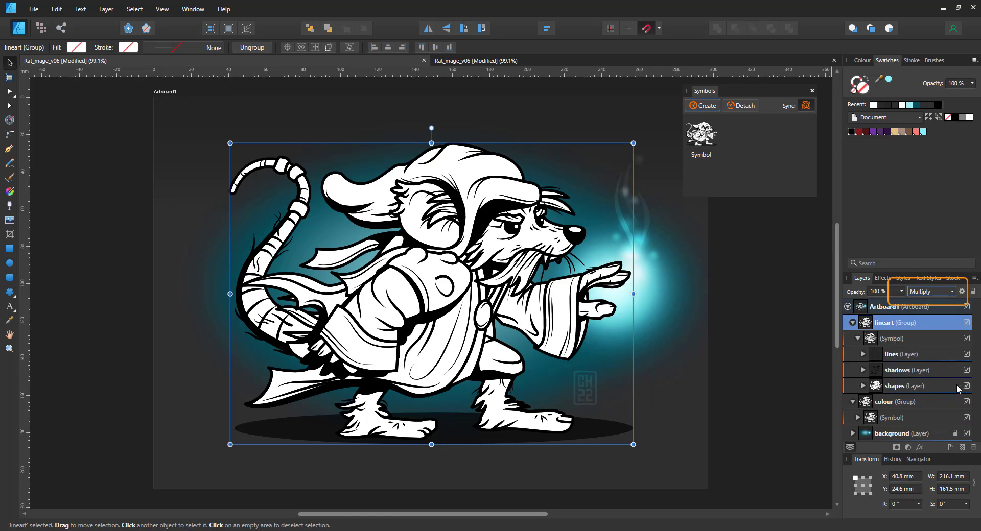
{"action": "left_click", "coordinate": [858, 339]}
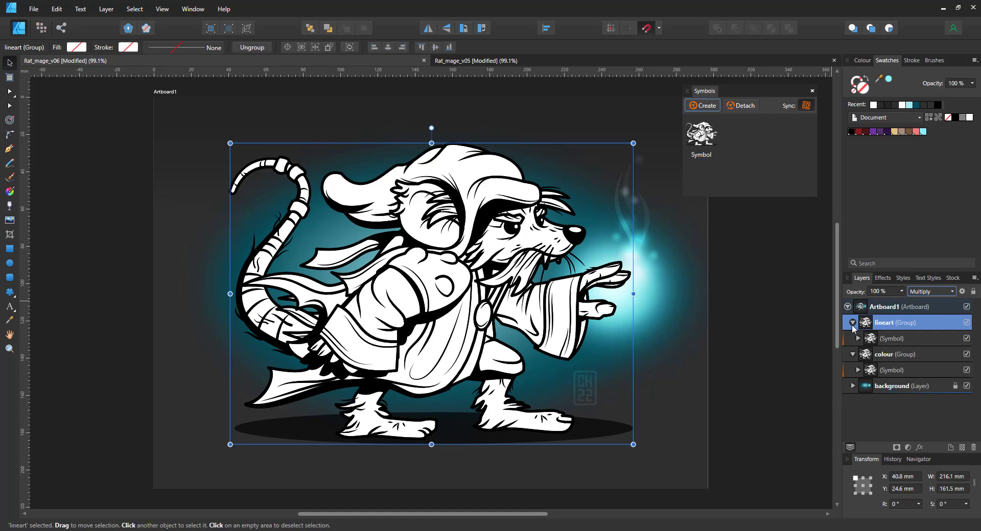
Turn off symbol syncing and hide the colour symbol's lines and shadows layers as well as the lineart group
{"action": "left_click", "coordinate": [858, 370]}
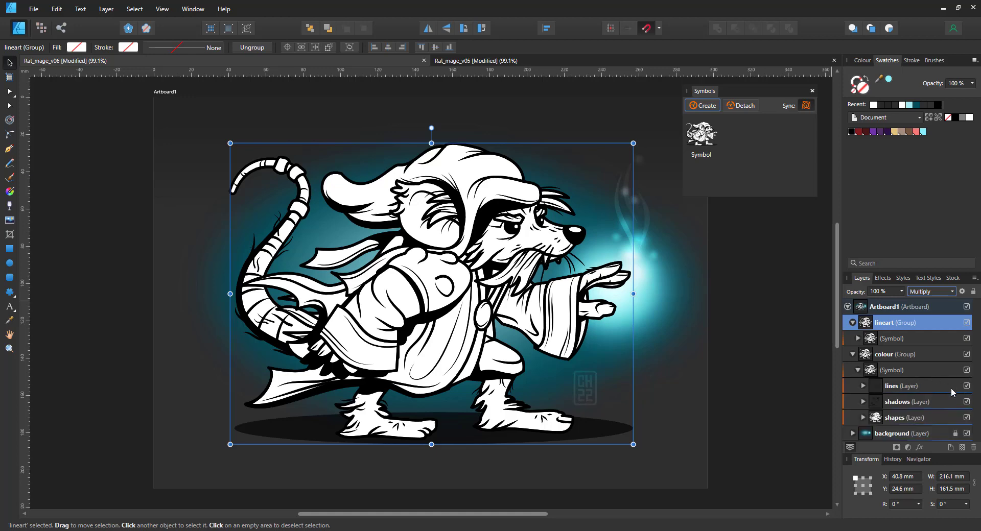
{"action": "left_click", "coordinate": [807, 107]}
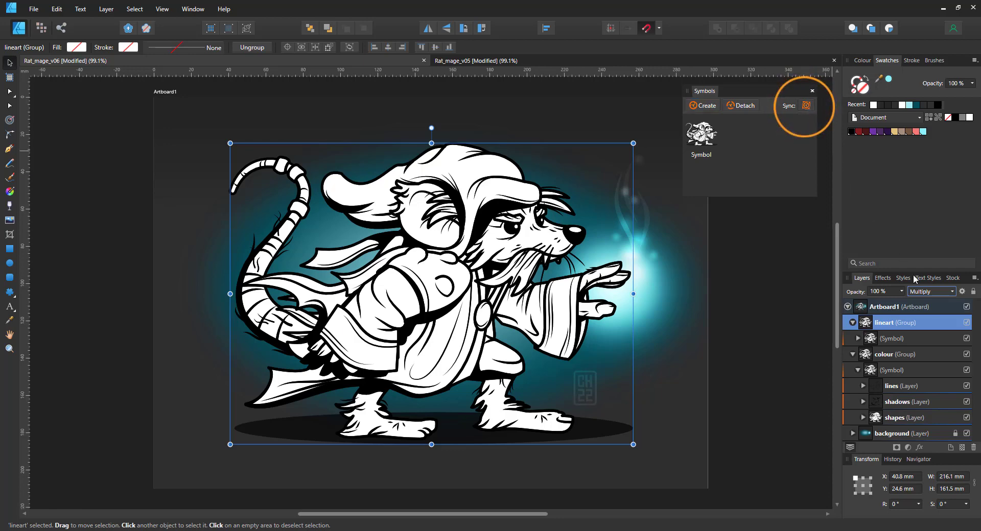
{"action": "left_click", "coordinate": [967, 386]}
{"action": "left_click", "coordinate": [968, 402]}
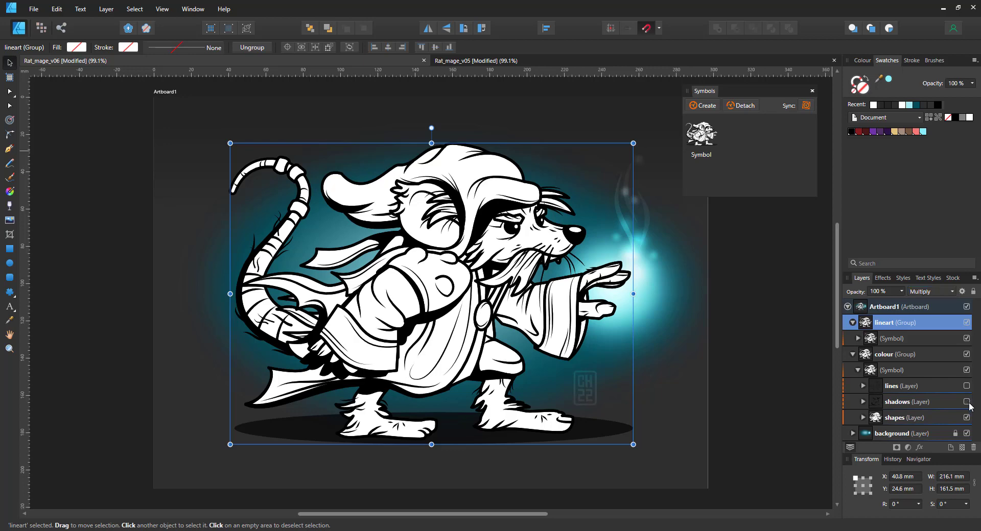
{"action": "left_click", "coordinate": [967, 323]}
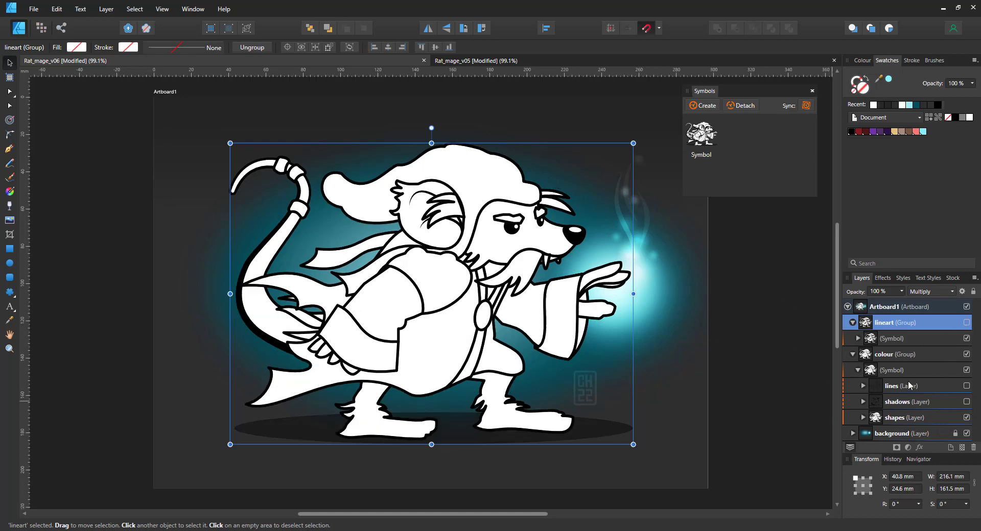
Remove the stroke from all curves in the colour symbol's shapes layer, excluding the ground ellipse and the two inner-ear curves
{"action": "left_click", "coordinate": [869, 418]}
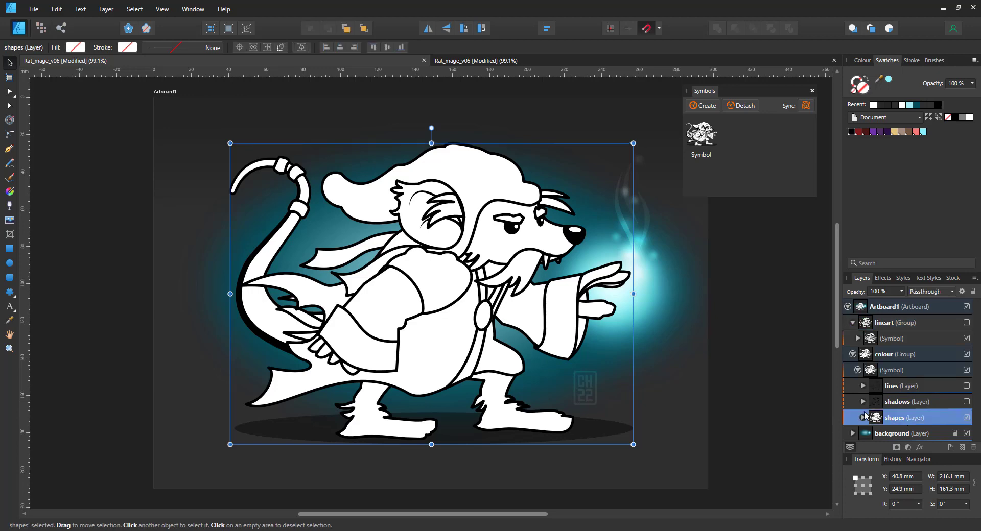
{"action": "left_click", "coordinate": [863, 418]}
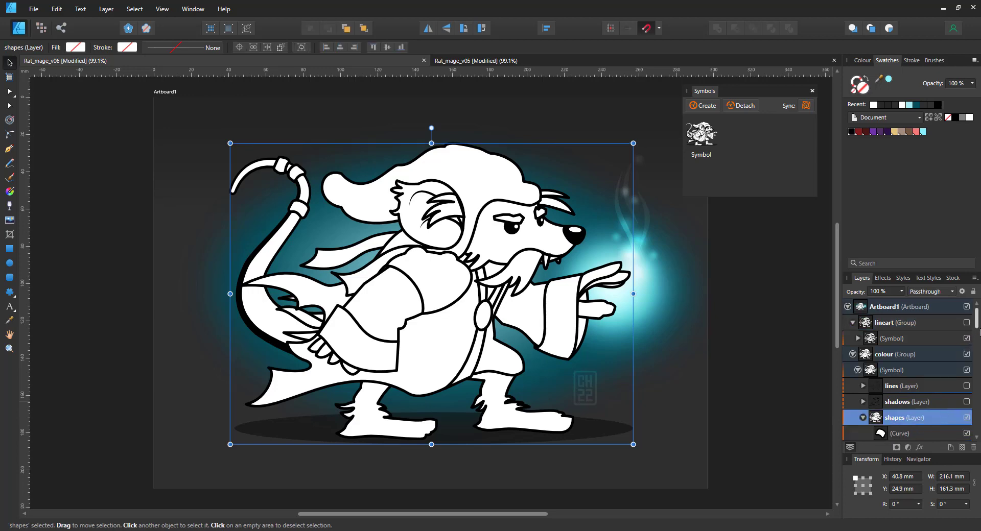
{"action": "left_click_drag", "start_coordinate": [977, 330], "coordinate": [973, 434]}
{"action": "left_click", "coordinate": [932, 386]}
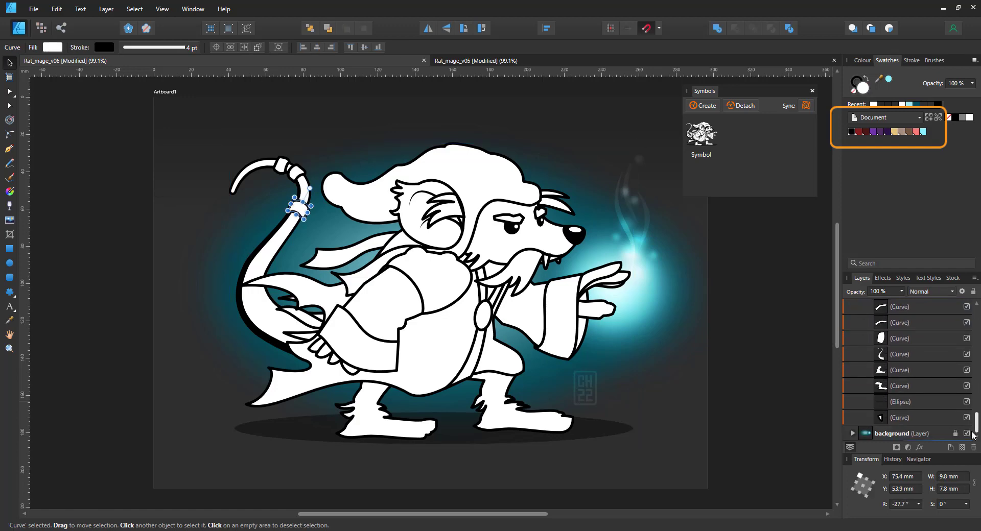
{"action": "left_click", "coordinate": [930, 418], "text": "shift"}
{"action": "left_click", "coordinate": [919, 403], "text": "ctrl"}
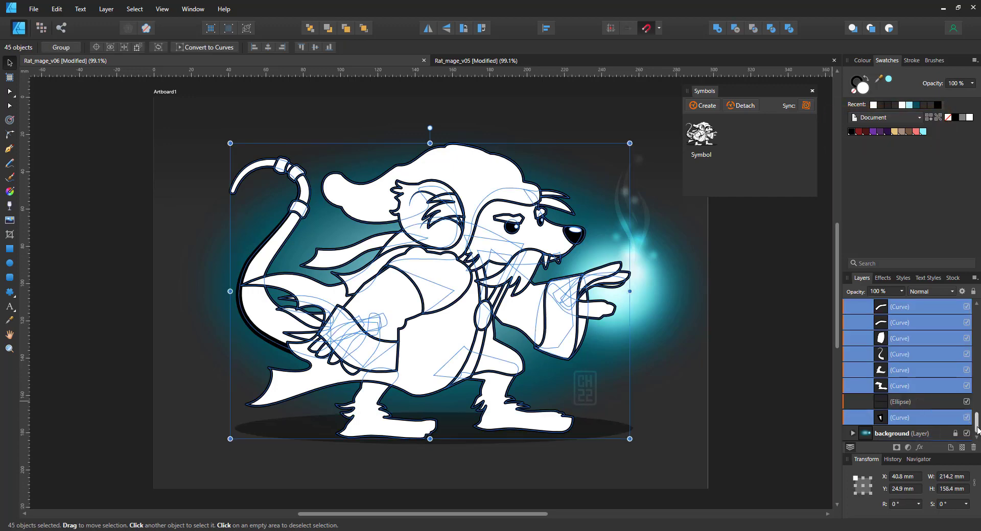
{"action": "left_click_drag", "start_coordinate": [977, 429], "coordinate": [965, 355]}
{"action": "left_click", "coordinate": [914, 342], "text": "ctrl"}
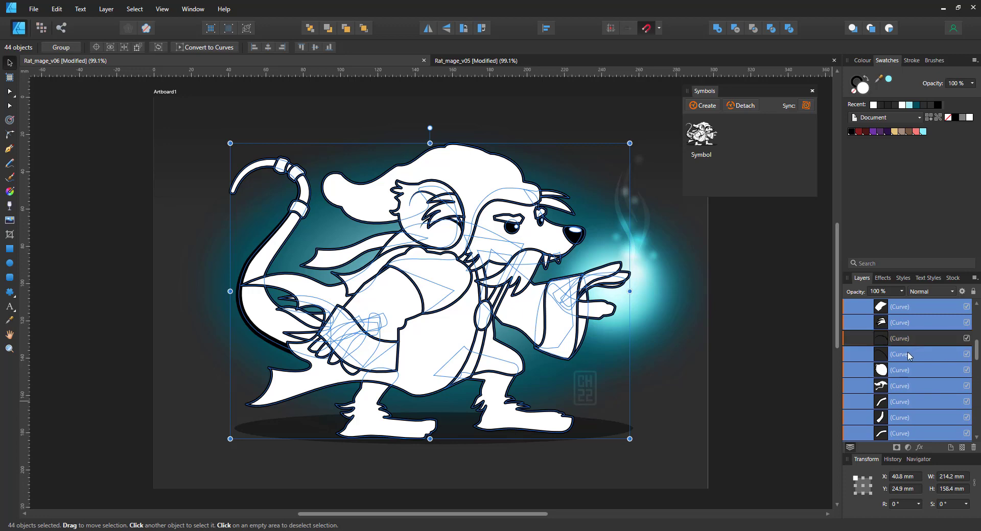
{"action": "left_click", "coordinate": [910, 353], "text": "ctrl"}
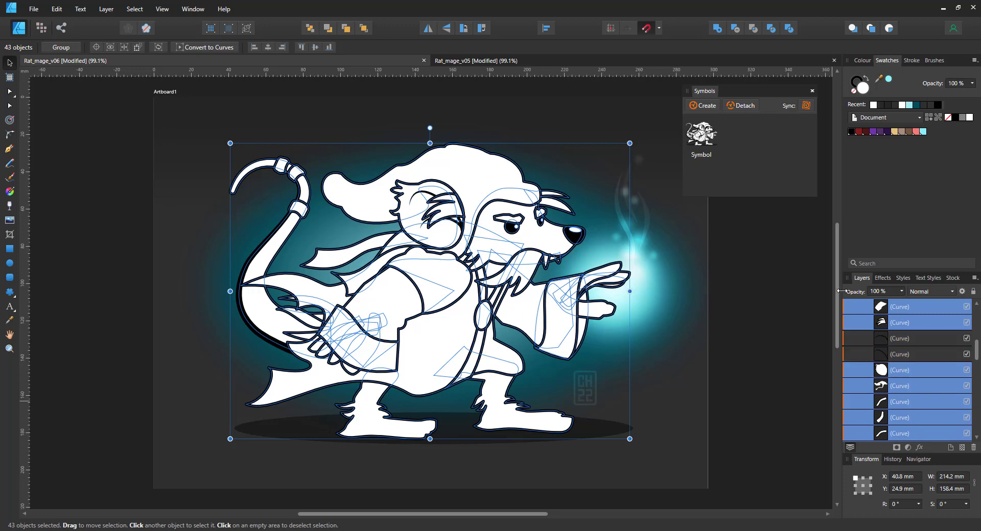
{"action": "left_click", "coordinate": [855, 93]}
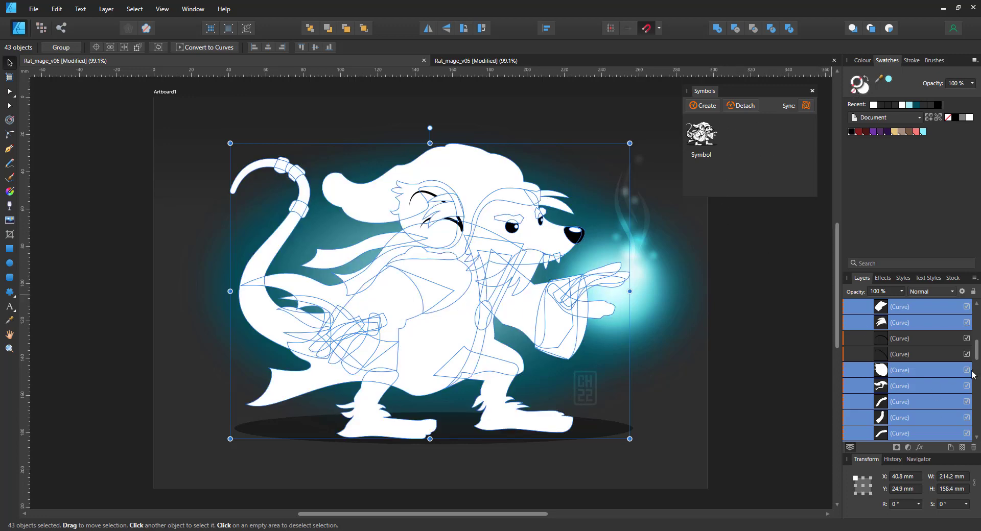
{"action": "left_click", "coordinate": [798, 363]}
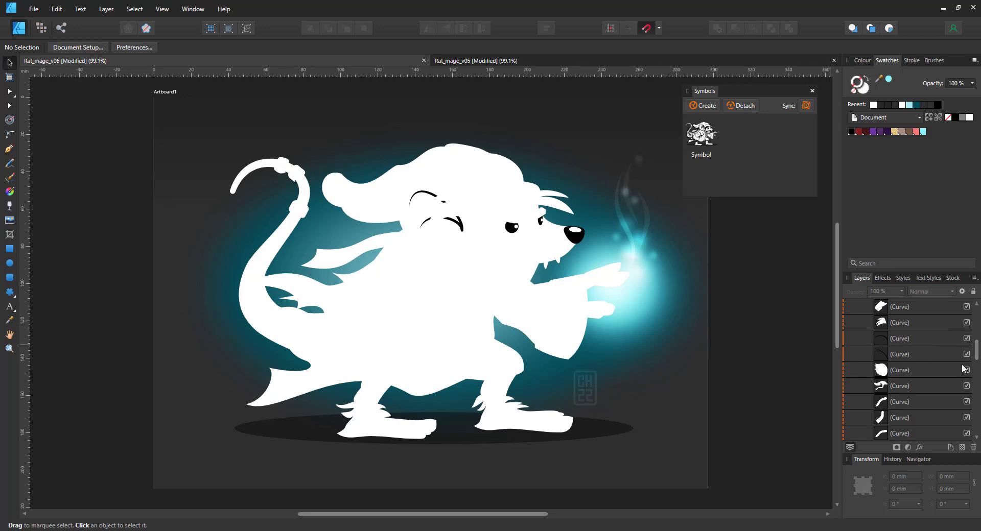
Fill the rat's face with a linear gradient from light brown at the nose to dark brown at the back
{"action": "left_click", "coordinate": [544, 257]}
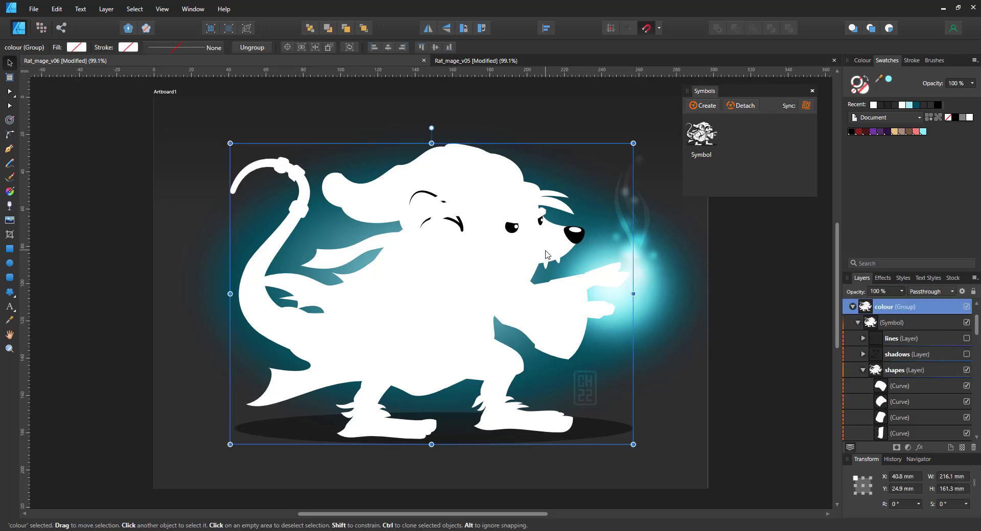
{"action": "double_click", "coordinate": [557, 254]}
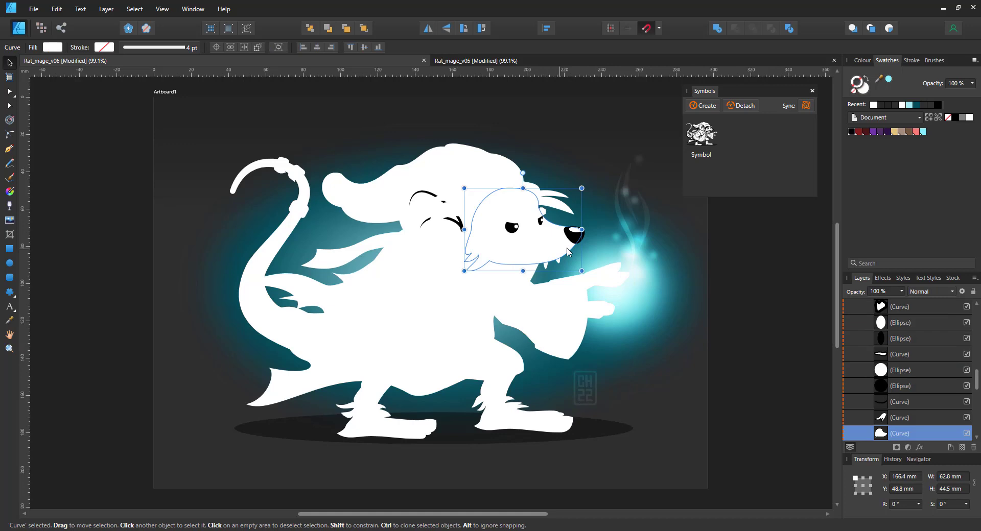
{"action": "left_click", "coordinate": [902, 132]}
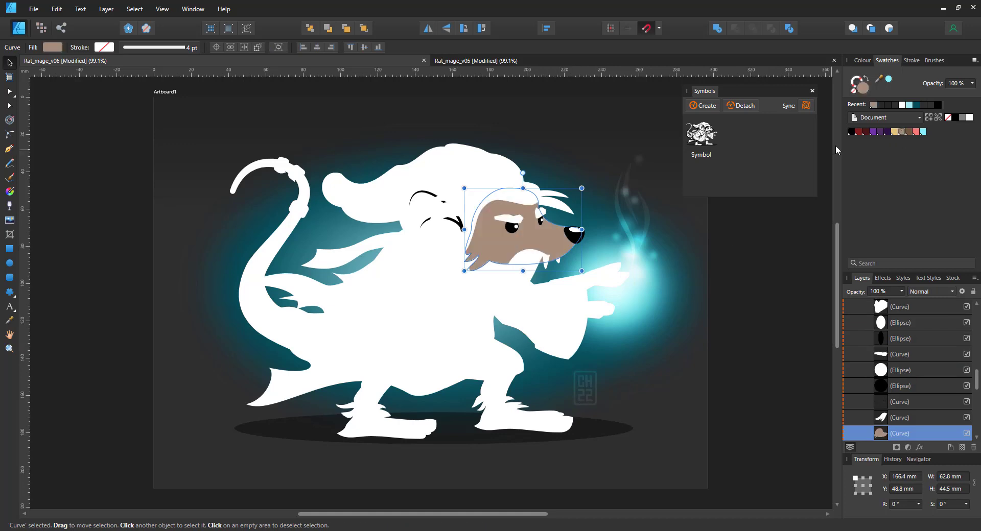
{"action": "left_click", "coordinate": [9, 191]}
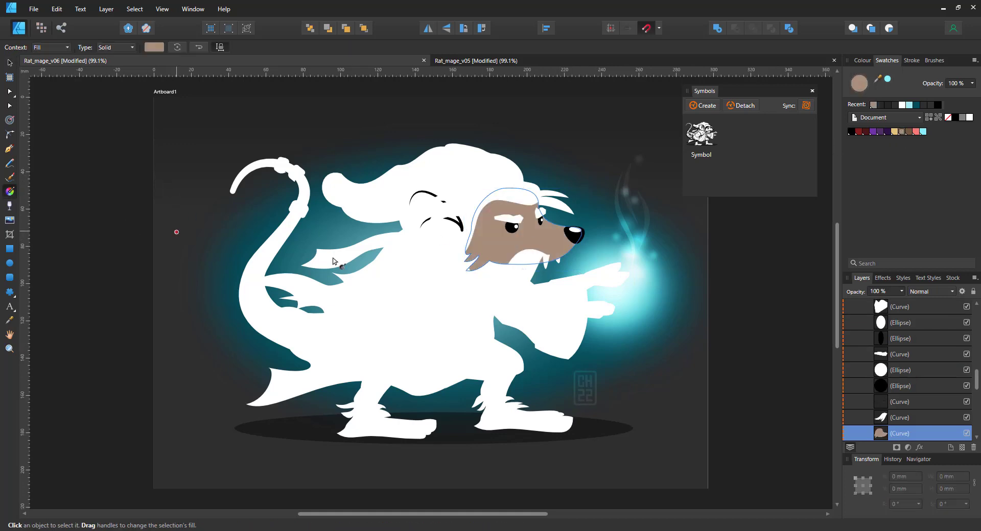
{"action": "left_click_drag", "start_coordinate": [558, 241], "coordinate": [483, 249]}
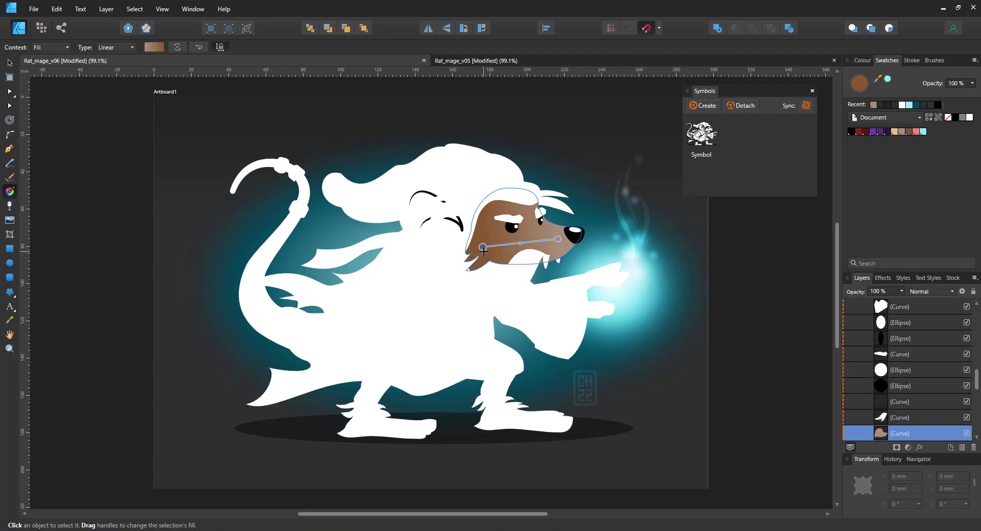
{"action": "left_click", "coordinate": [909, 132]}
{"action": "left_click_drag", "start_coordinate": [559, 242], "coordinate": [577, 240]}
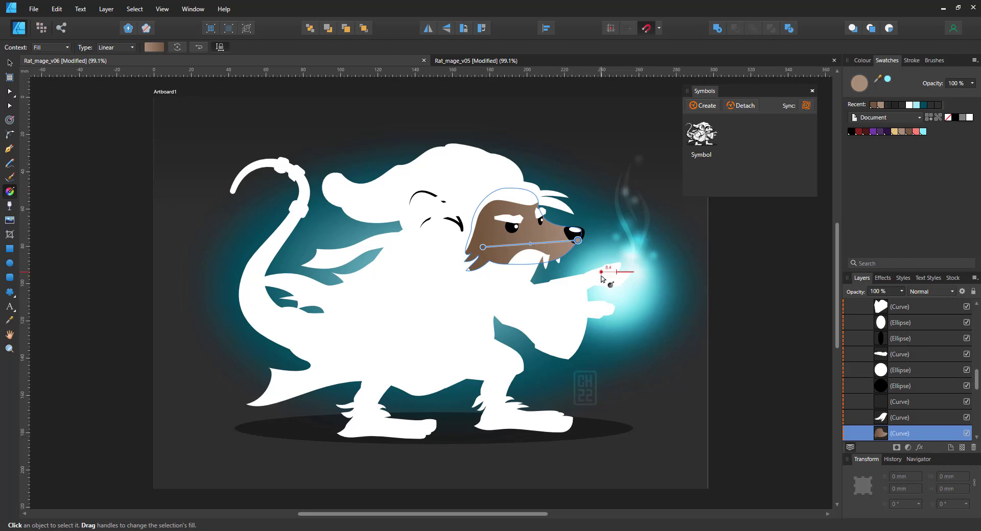
Apply the brown face gradient to the hand and finger curves, adjust its direction there, and copy that fill
{"action": "left_click", "coordinate": [598, 274]}
{"action": "left_click", "coordinate": [613, 284]}
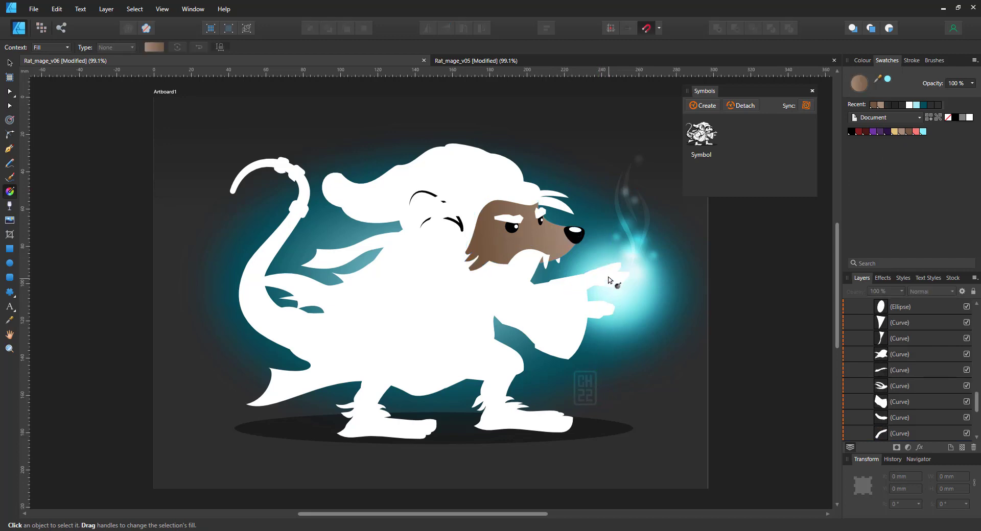
{"action": "left_click", "coordinate": [902, 436]}
{"action": "scroll", "coordinate": [933, 436], "scroll_direction": "down", "scroll_amount": 1}
{"action": "left_click", "coordinate": [914, 371]}
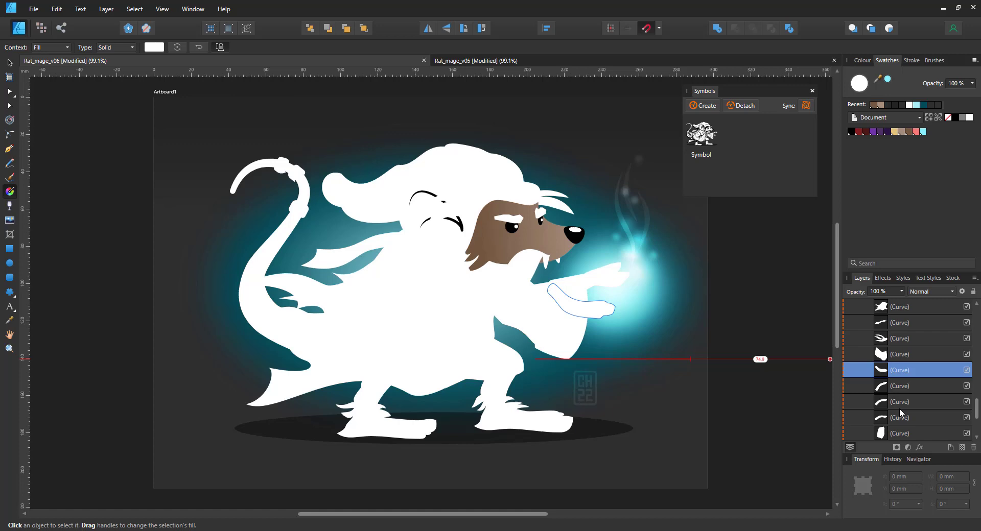
{"action": "left_click", "coordinate": [899, 415], "text": "shift"}
{"action": "key", "text": "ctrl+shift+v"}
{"action": "left_click_drag", "start_coordinate": [627, 272], "coordinate": [699, 272]}
{"action": "left_click", "coordinate": [612, 267]}
{"action": "left_click", "coordinate": [617, 275]}
{"action": "left_click", "coordinate": [616, 281]}
{"action": "left_click", "coordinate": [627, 274]}
{"action": "left_click_drag", "start_coordinate": [592, 289], "coordinate": [585, 283]}
{"action": "key", "text": "ctrl+c"}
{"action": "key", "text": "Escape"}
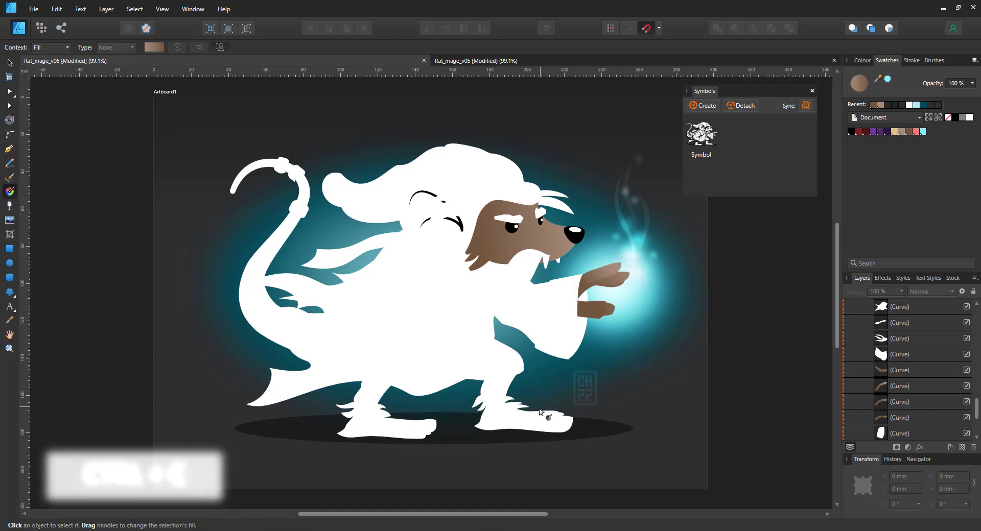
Apply the copied brown gradient to both legs, with the lighter end towards the feet
{"action": "left_click", "coordinate": [536, 422]}
{"action": "key", "text": "ctrl+shift+v"}
{"action": "mouse_move", "coordinate": [537, 422]}
{"action": "left_mouse_down"}
{"action": "mouse_move", "coordinate": [566, 459]}
{"action": "mouse_move", "coordinate": [545, 424]}
{"action": "left_mouse_up"}
{"action": "left_click", "coordinate": [408, 435]}
{"action": "key", "text": "ctrl+shift+v"}
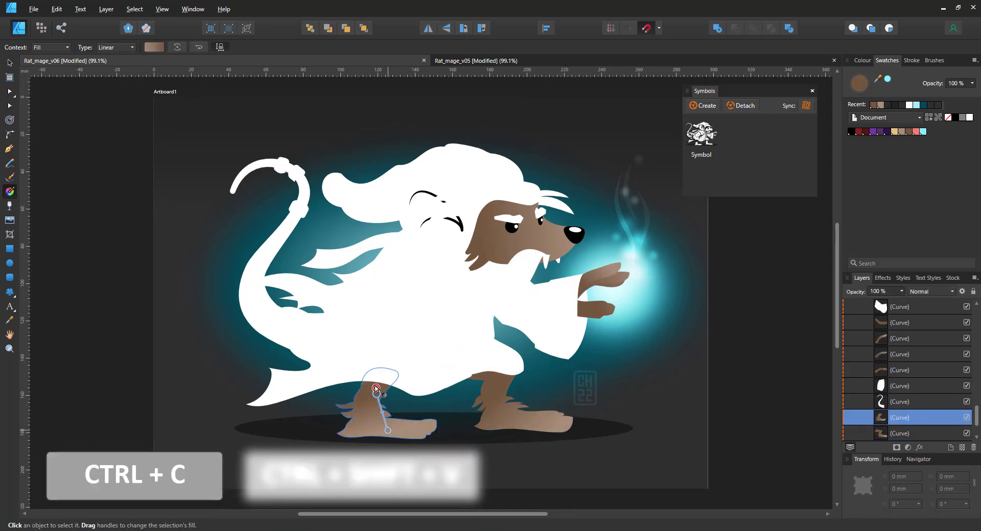
Apply the copied gradient along the tail from base to tip and recolour its tip end pink
{"action": "left_click", "coordinate": [307, 330]}
{"action": "key", "text": "ctrl+shift+v"}
{"action": "left_click_drag", "start_coordinate": [307, 330], "coordinate": [245, 172]}
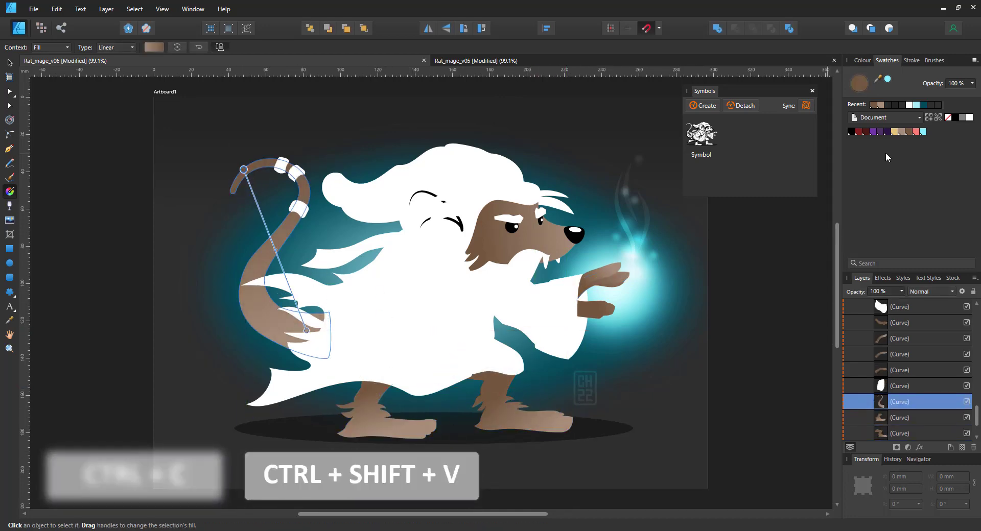
{"action": "left_click", "coordinate": [916, 131]}
Fill the three rings on the tail with the gold swatch
{"action": "key", "text": "v"}
{"action": "left_click", "coordinate": [281, 165]}
{"action": "left_click", "coordinate": [296, 172], "text": "shift"}
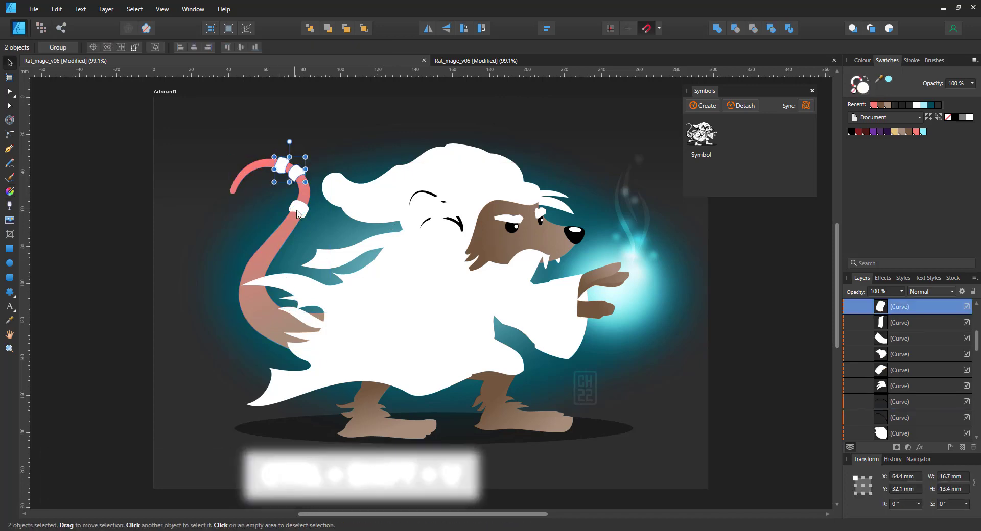
{"action": "left_click", "coordinate": [299, 208], "text": "shift"}
{"action": "left_click", "coordinate": [894, 132]}
Fill the front sleeve's cuff with gold and apply the copied brown style to the sleeve's inner lining
{"action": "left_click", "coordinate": [561, 317]}
{"action": "left_click", "coordinate": [895, 132]}
{"action": "left_click", "coordinate": [582, 332]}
{"action": "key", "text": "ctrl+shift+v"}
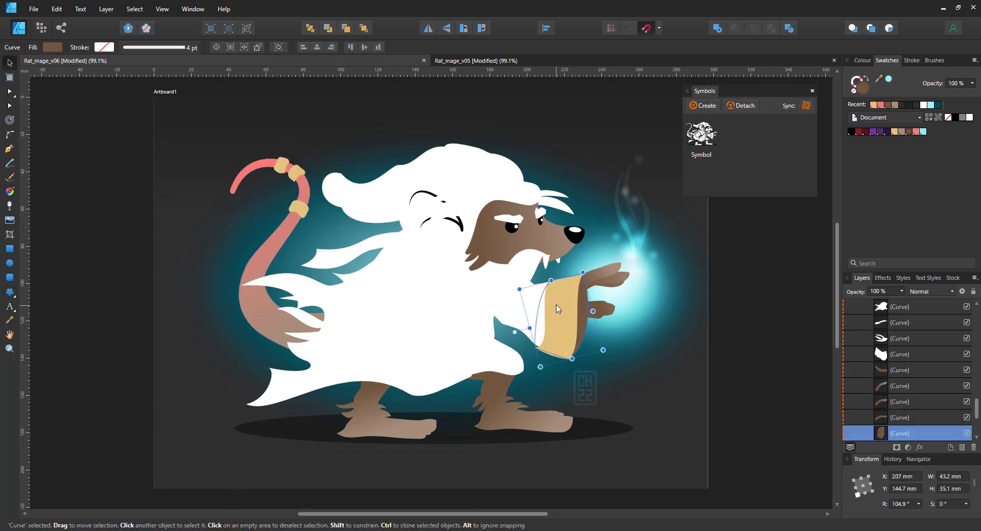
Give the front cuff a downward linear gradient from gold to dark brown and copy the cuff
{"action": "left_click", "coordinate": [558, 309]}
{"action": "left_click", "coordinate": [10, 192]}
{"action": "left_click_drag", "start_coordinate": [566, 302], "coordinate": [560, 351]}
{"action": "left_click", "coordinate": [909, 131]}
{"action": "key", "text": "ctrl+c"}
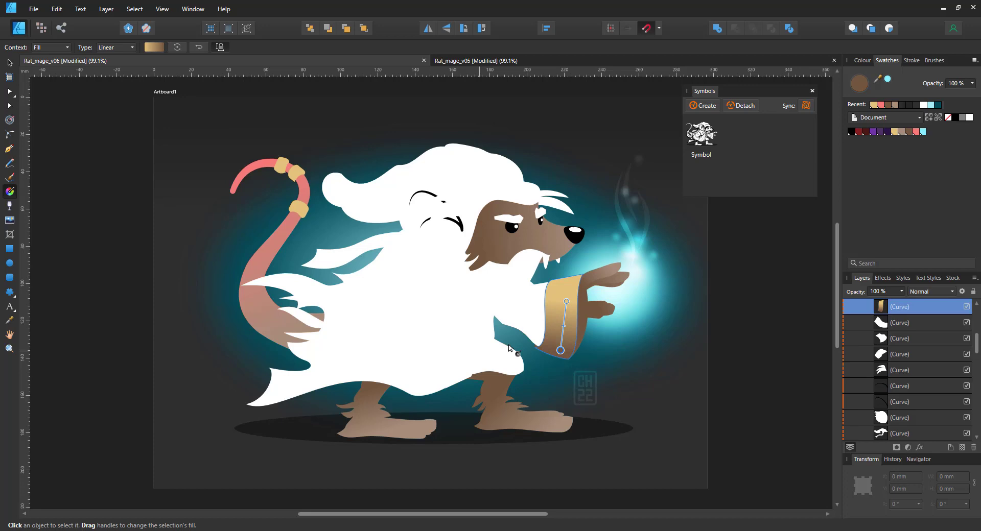
Apply the copied gold-to-brown gradient to the rear sleeve's cuff and run it towards the tail
{"action": "left_click", "coordinate": [383, 339]}
{"action": "left_click", "coordinate": [343, 333]}
{"action": "key", "text": "ctrl+shift+v"}
{"action": "left_click_drag", "start_coordinate": [329, 335], "coordinate": [300, 322]}
Fill the robe with a linear gradient from purple at the front to darkest purple at the back, and the shoulder piece with bright purple
{"action": "left_click", "coordinate": [348, 308]}
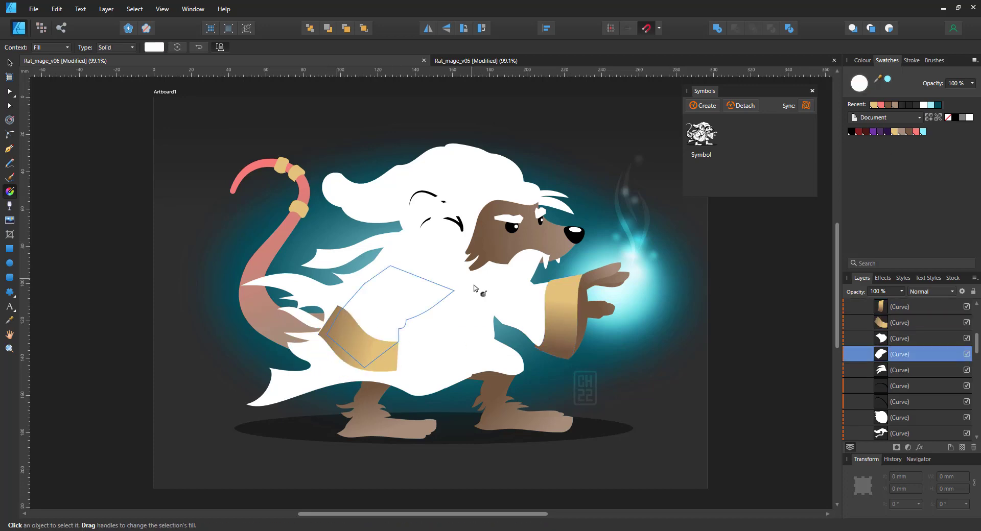
{"action": "left_click", "coordinate": [511, 358]}
{"action": "left_click", "coordinate": [873, 131]}
{"action": "left_click", "coordinate": [880, 131]}
{"action": "left_click_drag", "start_coordinate": [500, 350], "coordinate": [375, 351]}
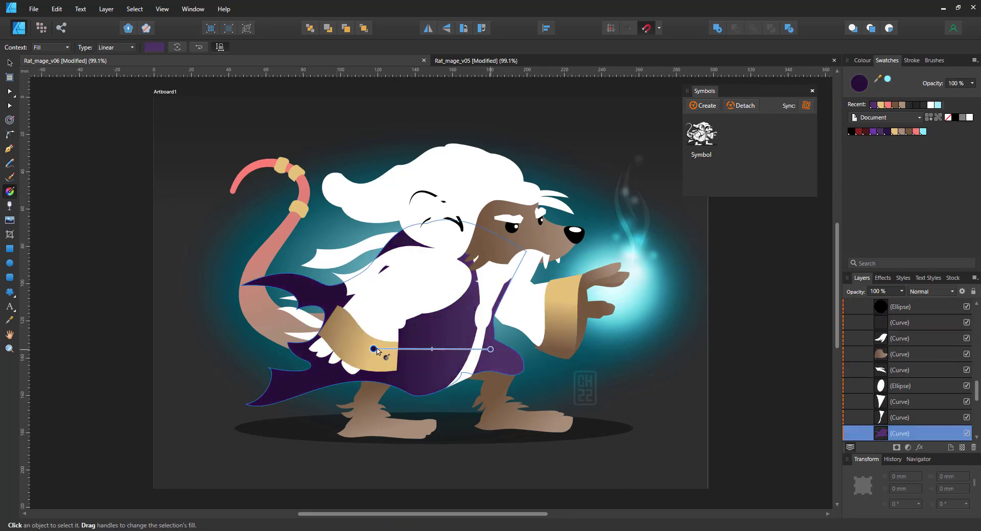
{"action": "left_click", "coordinate": [888, 132]}
{"action": "left_click", "coordinate": [453, 278]}
{"action": "left_click", "coordinate": [873, 132]}
Fill the hat and its trailing ribbons with a linear gradient from red at the front to dark red at the back
{"action": "left_click", "coordinate": [369, 244], "text": "alt"}
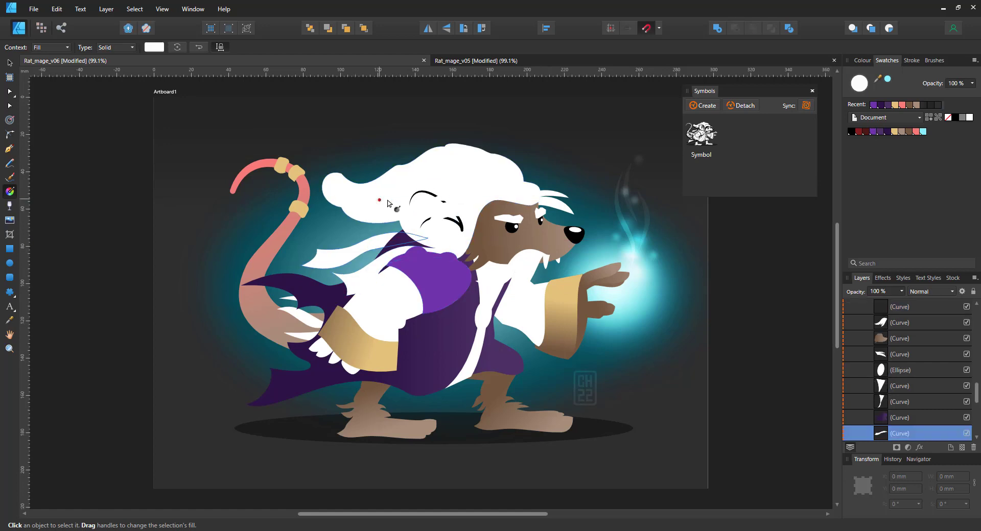
{"action": "left_click", "coordinate": [369, 245], "text": "alt"}
{"action": "left_click", "coordinate": [864, 132]}
{"action": "left_click_drag", "start_coordinate": [501, 186], "coordinate": [372, 204]}
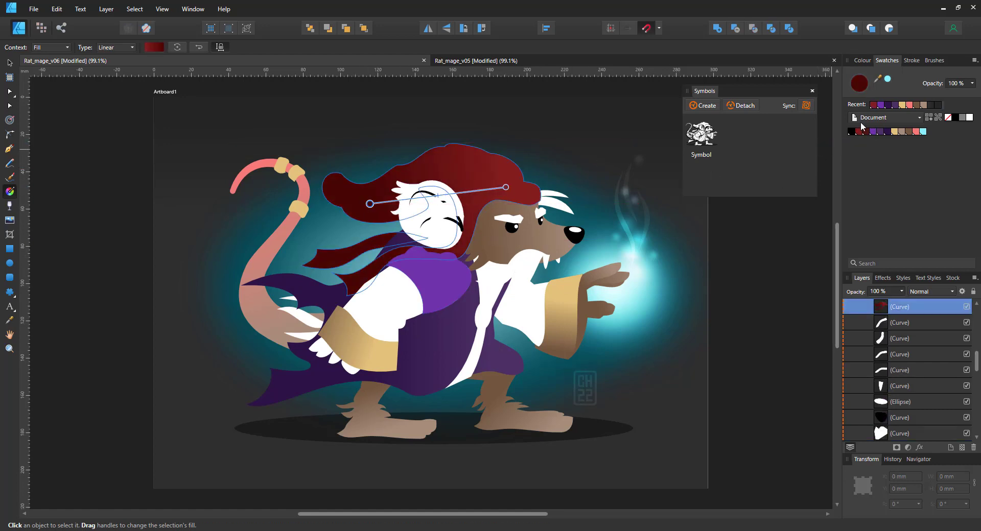
{"action": "left_click", "coordinate": [865, 132]}
Apply the brown fur gradient to the tufted shape protruding from the hat above the snout
{"action": "key", "text": "v"}
{"action": "left_click", "coordinate": [409, 190]}
{"action": "left_click", "coordinate": [437, 225], "text": "shift"}
{"action": "left_click", "coordinate": [553, 208]}
{"action": "key", "text": "ctrl+shift+v"}
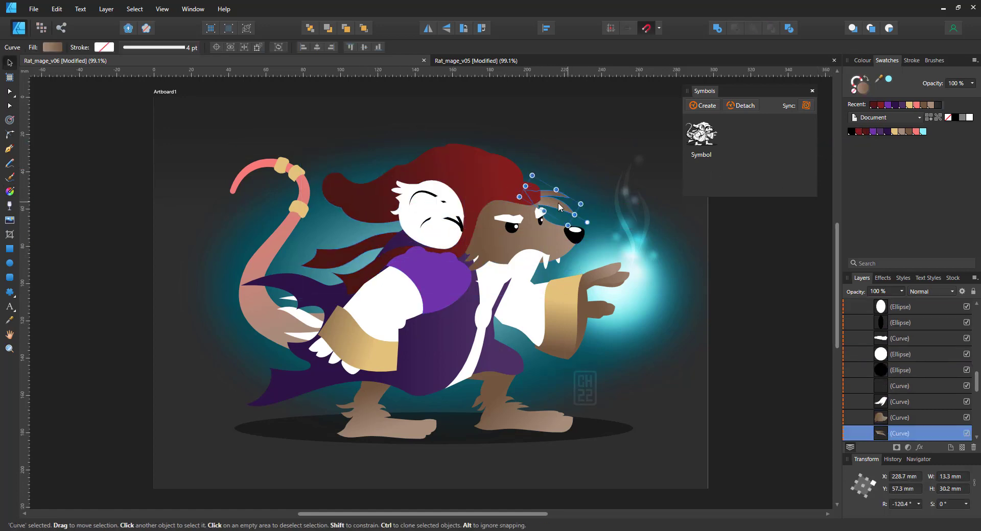
Run the brown fur gradient across the tuft protruding from the hat, and apply it to the ear and its inner hair
{"action": "left_click", "coordinate": [9, 191]}
{"action": "left_click_drag", "start_coordinate": [529, 198], "coordinate": [586, 201]}
{"action": "left_click", "coordinate": [407, 221]}
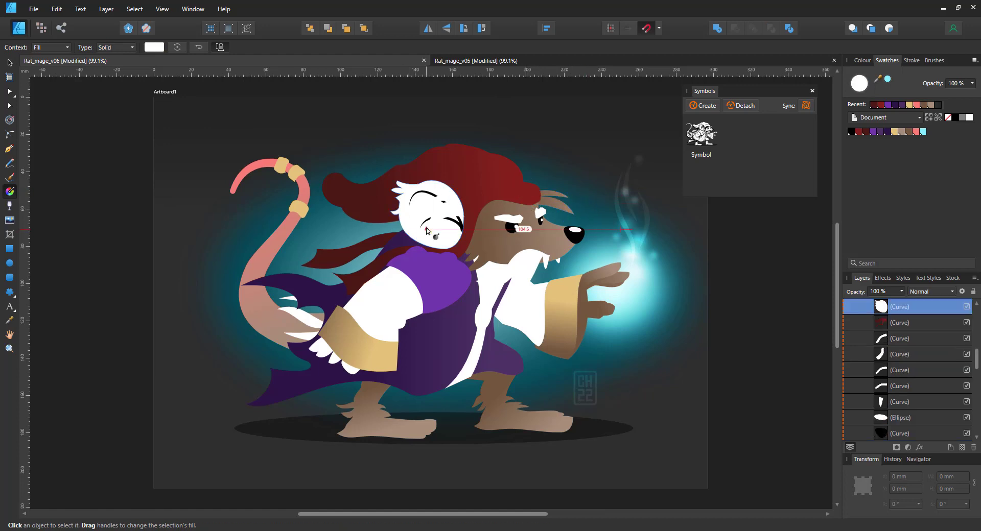
{"action": "key", "text": "ctrl+shift+v"}
{"action": "left_click_drag", "start_coordinate": [443, 253], "coordinate": [399, 197]}
{"action": "left_click", "coordinate": [445, 207]}
{"action": "key", "text": "ctrl+shift+v"}
{"action": "left_click_drag", "start_coordinate": [462, 211], "coordinate": [422, 220]}
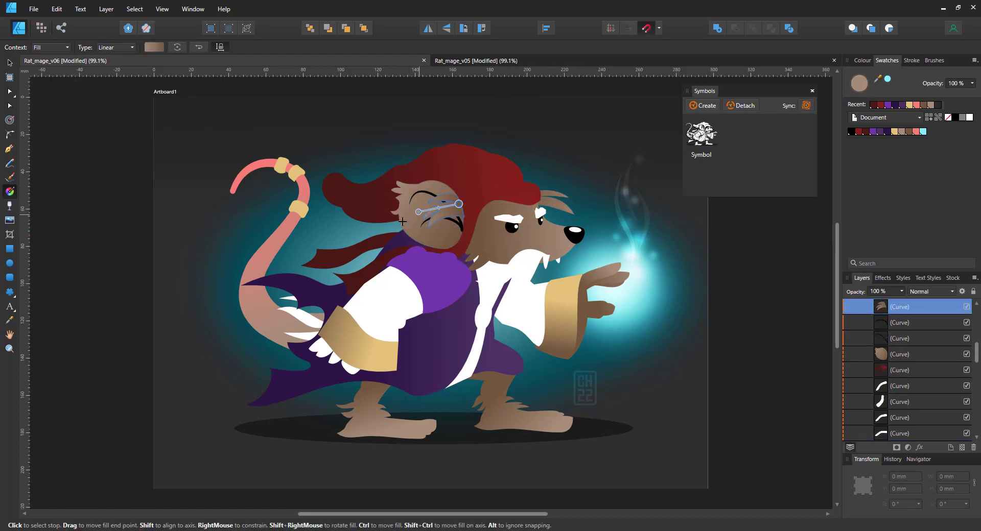
Apply the brown fur gradient to the beard and to both eyebrows, running it vertically through each
{"action": "left_click", "coordinate": [520, 282]}
{"action": "key", "text": "ctrl+shift+v"}
{"action": "left_click_drag", "start_coordinate": [515, 300], "coordinate": [535, 250]}
{"action": "left_click", "coordinate": [513, 219]}
{"action": "left_click", "coordinate": [539, 212], "text": "shift"}
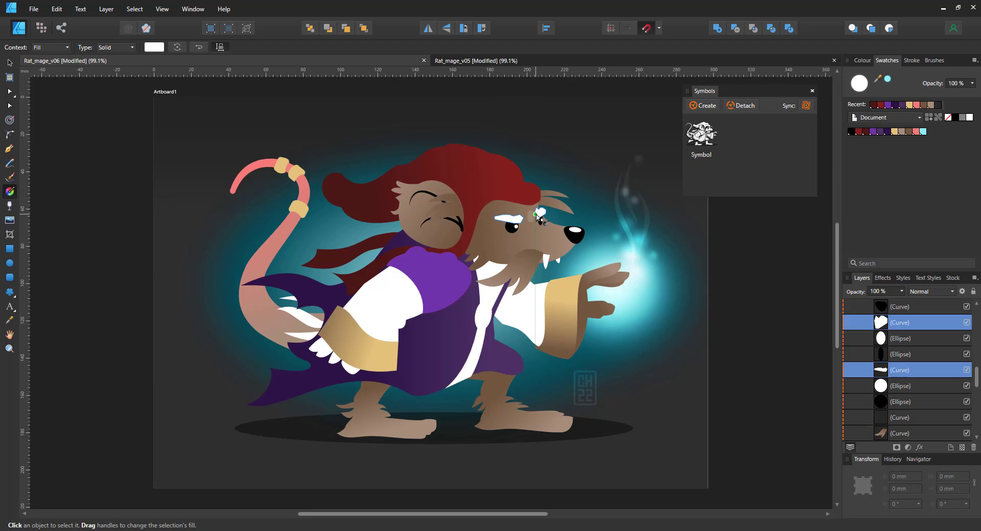
{"action": "key", "text": "ctrl+shift+v"}
{"action": "left_click_drag", "start_coordinate": [534, 202], "coordinate": [526, 225]}
{"action": "left_click", "coordinate": [526, 211]}
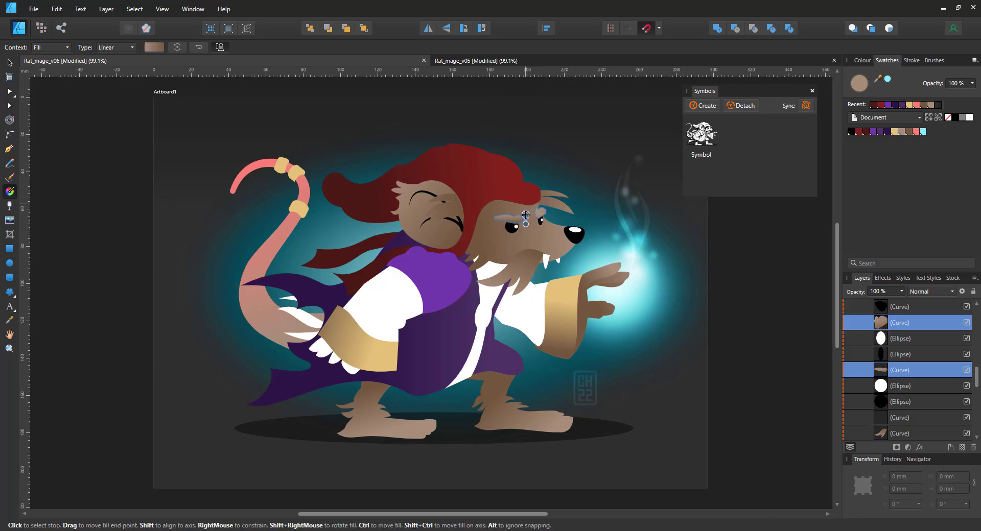
Apply the robe's purple linear gradient to the front sleeve and the rear sleeve
{"action": "left_click", "coordinate": [537, 302]}
{"action": "left_click", "coordinate": [394, 309]}
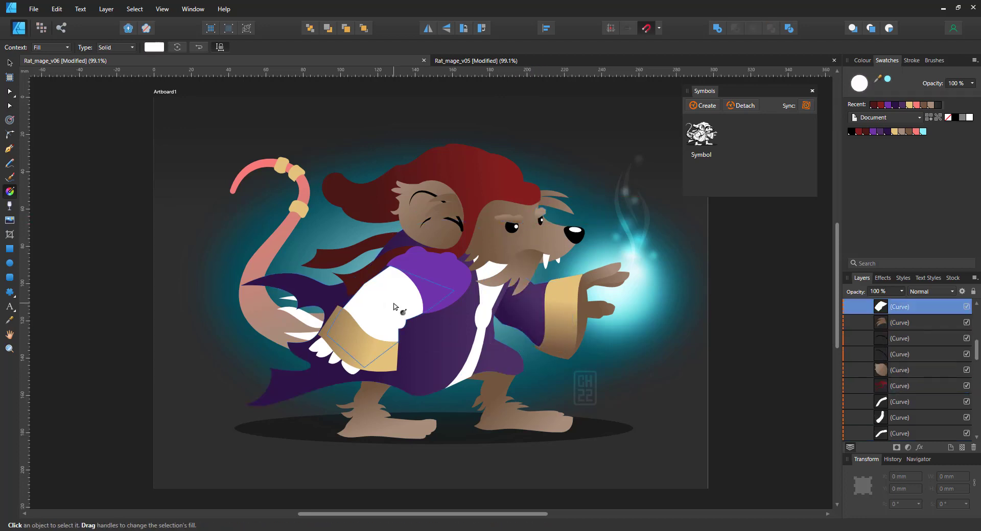
{"action": "key", "text": "ctrl+shift+v"}
{"action": "left_click_drag", "start_coordinate": [415, 316], "coordinate": [352, 301]}
Fill the tufted fur behind the rear cuff with dark brown and the oval amulet with light cyan
{"action": "left_click", "coordinate": [294, 315]}
{"action": "left_click", "coordinate": [909, 131]}
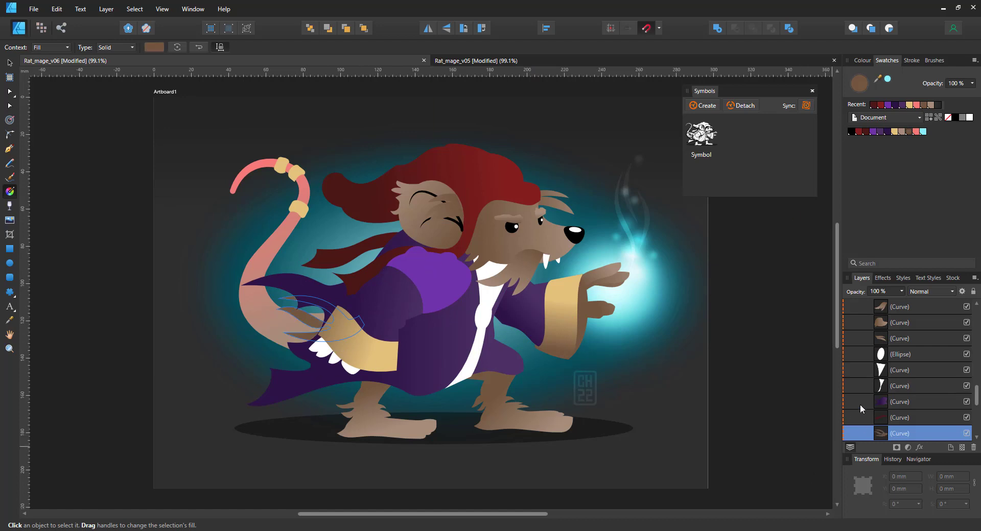
{"action": "left_click", "coordinate": [899, 354]}
{"action": "left_click", "coordinate": [922, 131]}
Fill the chest shape behind the amulet with light brown and the robe's front trim with gold
{"action": "left_click", "coordinate": [899, 370]}
{"action": "left_click", "coordinate": [902, 131]}
{"action": "left_click", "coordinate": [900, 385]}
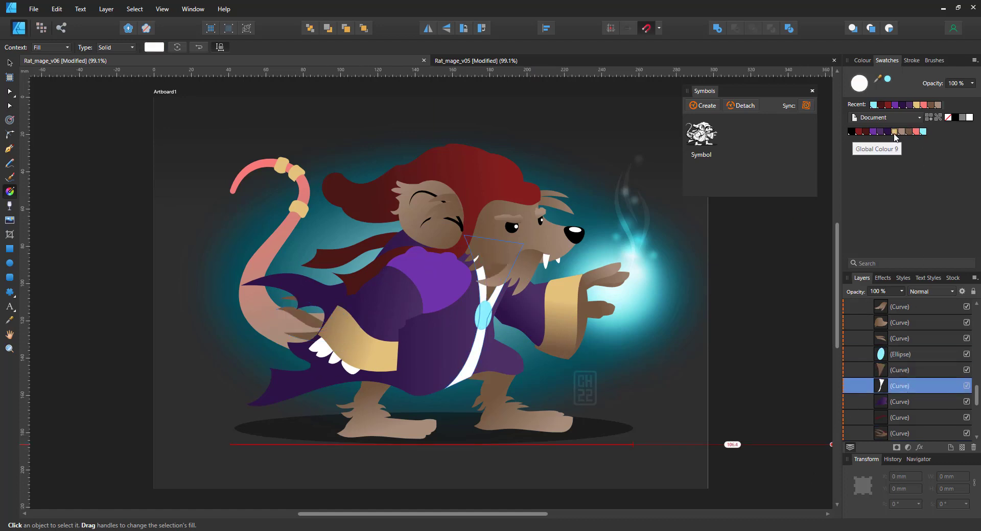
{"action": "left_click", "coordinate": [894, 132]}
Fill the rear hand's four fingers with dark brown and the front sleeve's inner opening with a linear gradient from brown down to black
{"action": "scroll", "coordinate": [972, 433], "scroll_direction": "down", "scroll_amount": 3}
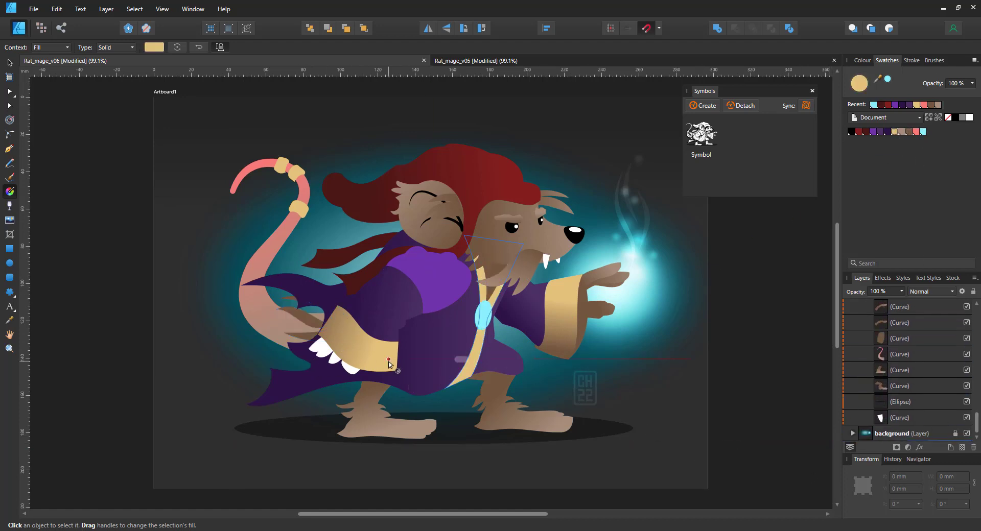
{"action": "left_click", "coordinate": [871, 402]}
{"action": "key", "text": "ctrl+bracketleft"}
{"action": "left_click", "coordinate": [317, 346]}
{"action": "left_click", "coordinate": [324, 353], "text": "shift"}
{"action": "left_click", "coordinate": [335, 359], "text": "shift"}
{"action": "left_click", "coordinate": [350, 368], "text": "shift"}
{"action": "left_click", "coordinate": [908, 131]}
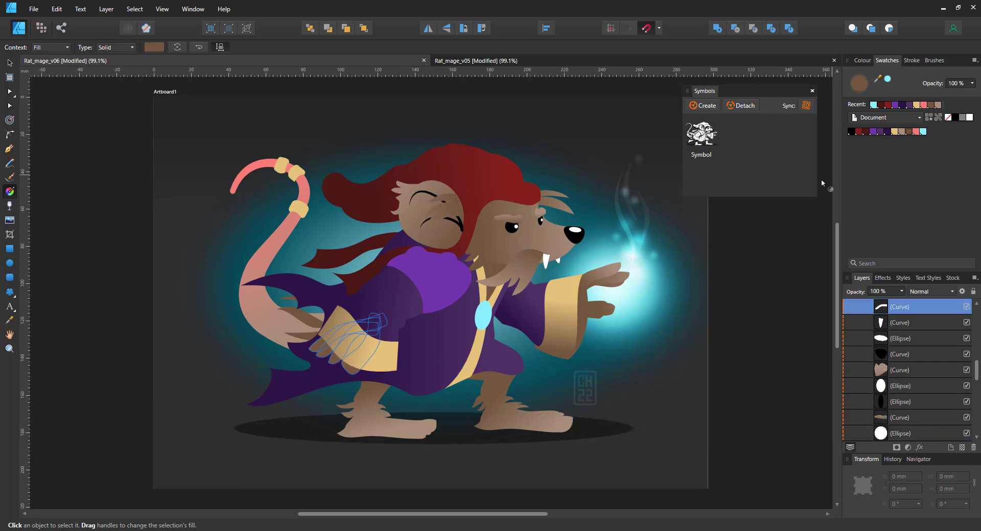
{"action": "left_click_drag", "start_coordinate": [585, 405], "coordinate": [585, 294]}
{"action": "left_click", "coordinate": [583, 348]}
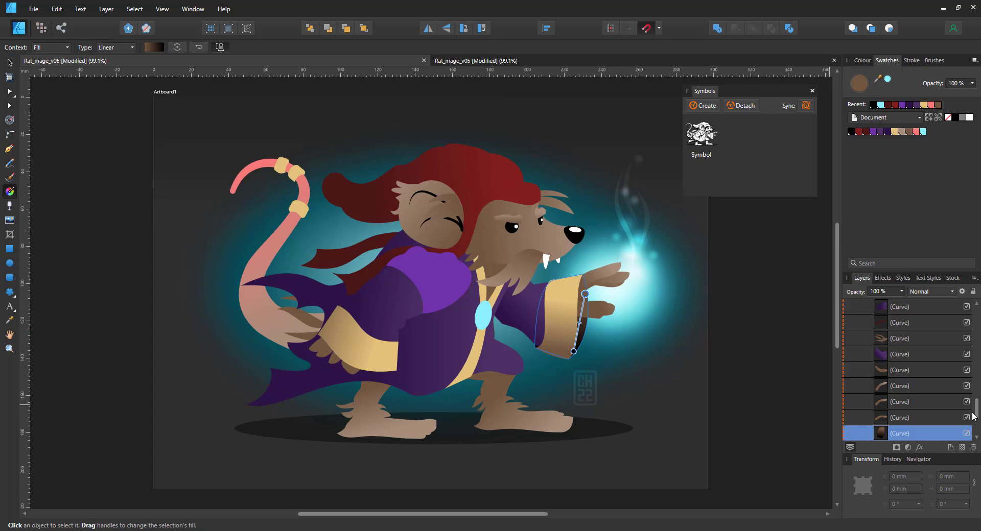
Collapse the colour symbol's layers, make the lineart group visible again and turn symbol syncing back on
{"action": "left_click_drag", "start_coordinate": [975, 413], "coordinate": [976, 312]}
{"action": "left_click", "coordinate": [863, 417]}
{"action": "left_click", "coordinate": [858, 371]}
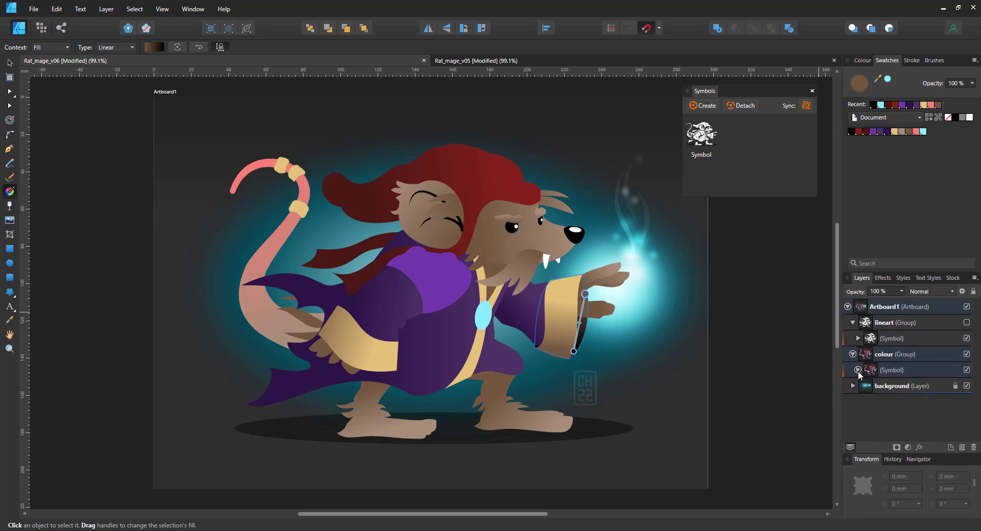
{"action": "left_click", "coordinate": [966, 323]}
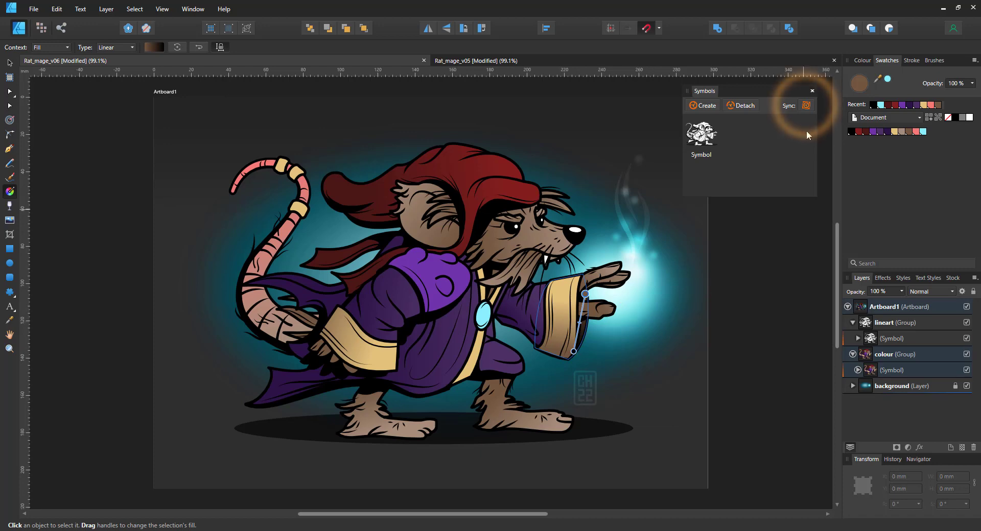
{"action": "left_click", "coordinate": [806, 106]}
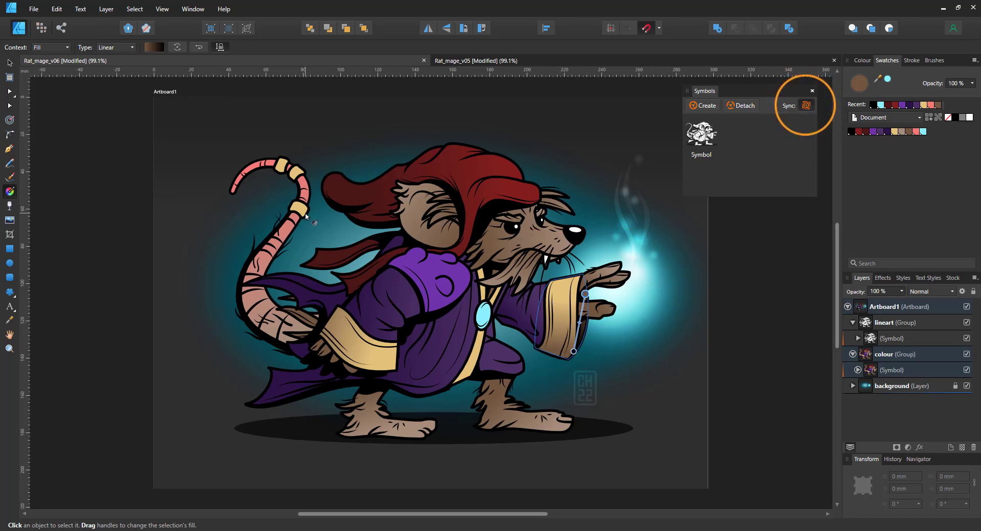
Select the amulet's ellipse together with its two inner lines and scale them down to about 8.6 × 14.8 mm
{"action": "key", "text": "z"}
{"action": "left_click", "coordinate": [485, 320]}
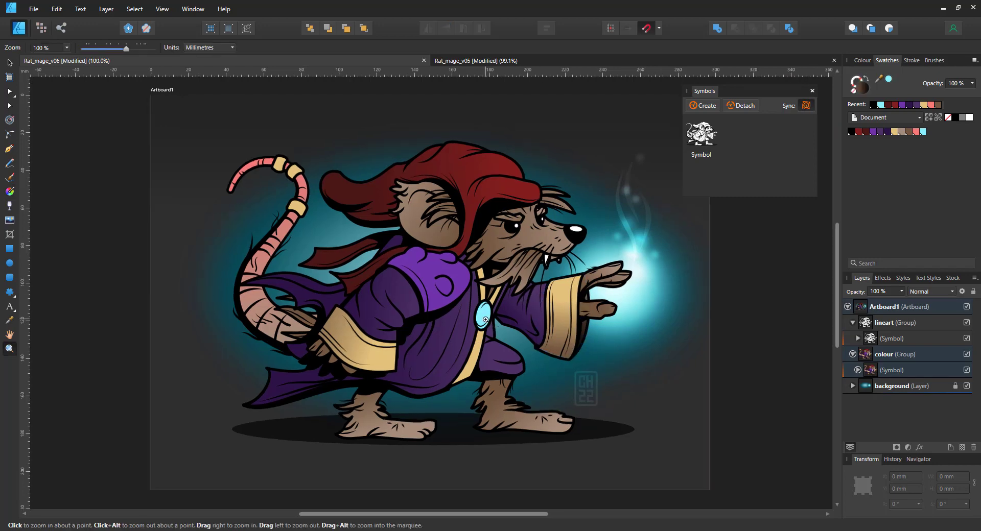
{"action": "left_click", "coordinate": [485, 320]}
{"action": "left_click", "coordinate": [486, 320]}
{"action": "left_click", "coordinate": [485, 320]}
{"action": "key", "text": "v"}
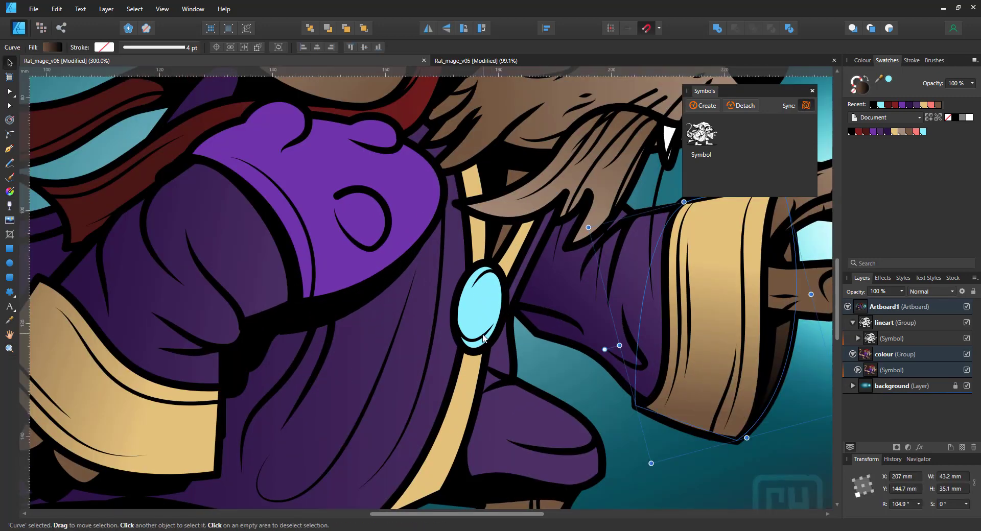
{"action": "left_click", "coordinate": [486, 327]}
{"action": "left_click", "coordinate": [480, 286], "text": "shift"}
{"action": "left_click", "coordinate": [481, 315], "text": "shift"}
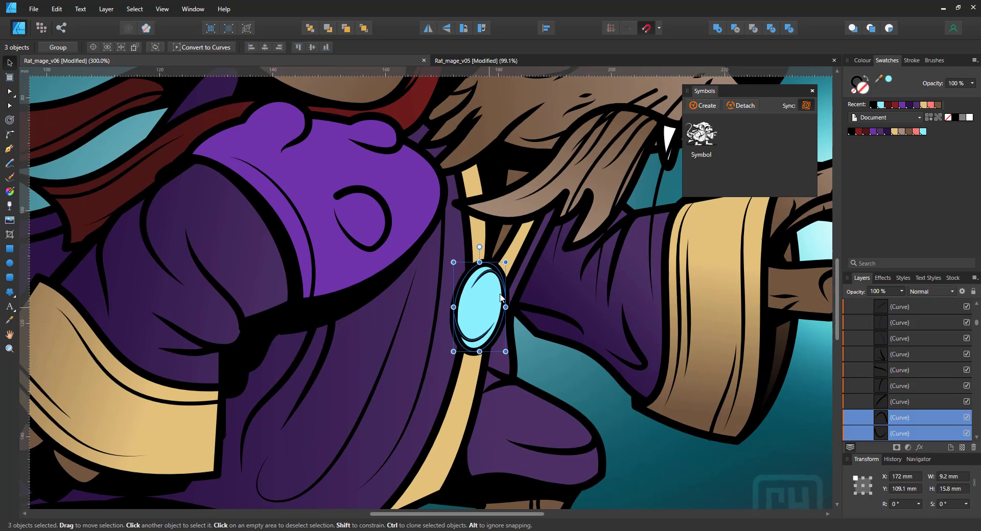
{"action": "mouse_move", "coordinate": [507, 262]}
{"action": "left_mouse_down"}
{"action": "mouse_move", "coordinate": [526, 230]}
{"action": "mouse_move", "coordinate": [498, 285]}
{"action": "mouse_move", "coordinate": [510, 264]}
{"action": "left_mouse_up"}
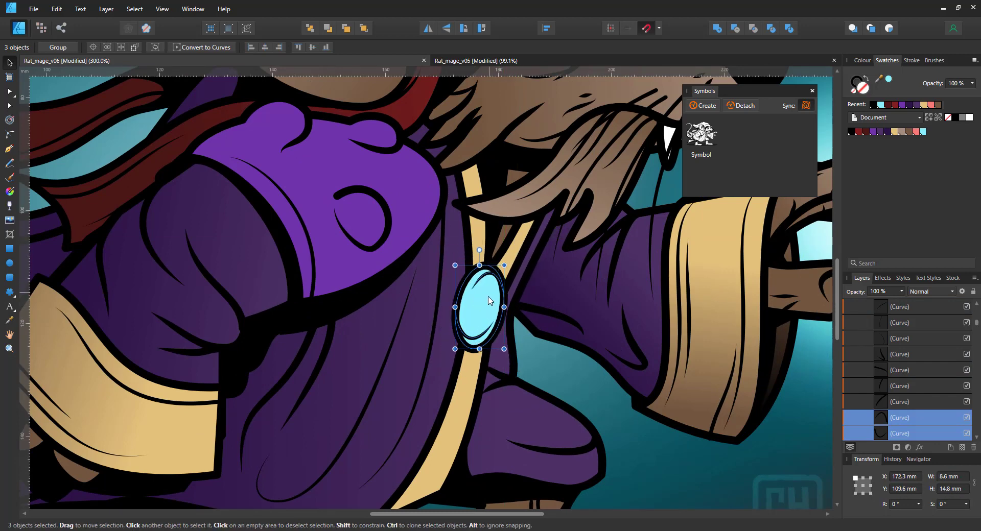
Reposition the amulet slightly on the robe's trim and rotate it to about 2.9°
{"action": "mouse_move", "coordinate": [496, 301]}
{"action": "left_mouse_down"}
{"action": "mouse_move", "coordinate": [485, 319]}
{"action": "mouse_move", "coordinate": [443, 319]}
{"action": "mouse_move", "coordinate": [537, 321]}
{"action": "mouse_move", "coordinate": [429, 307]}
{"action": "mouse_move", "coordinate": [494, 296]}
{"action": "mouse_move", "coordinate": [499, 304]}
{"action": "left_mouse_up"}
{"action": "left_click_drag", "start_coordinate": [482, 254], "coordinate": [485, 254]}
{"action": "mouse_move", "coordinate": [498, 301]}
{"action": "left_mouse_down"}
{"action": "mouse_move", "coordinate": [493, 308]}
{"action": "mouse_move", "coordinate": [493, 294]}
{"action": "left_mouse_up"}
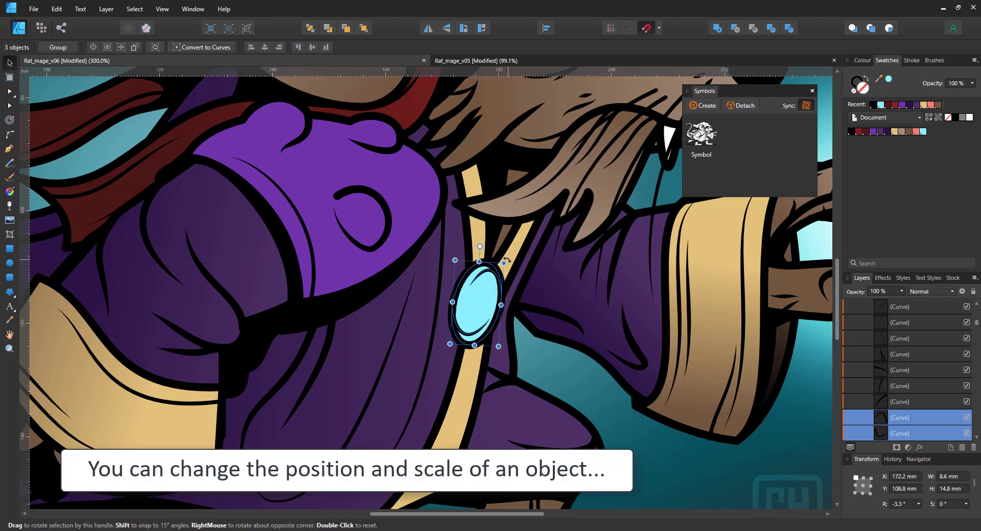
{"action": "left_click_drag", "start_coordinate": [506, 261], "coordinate": [494, 282]}
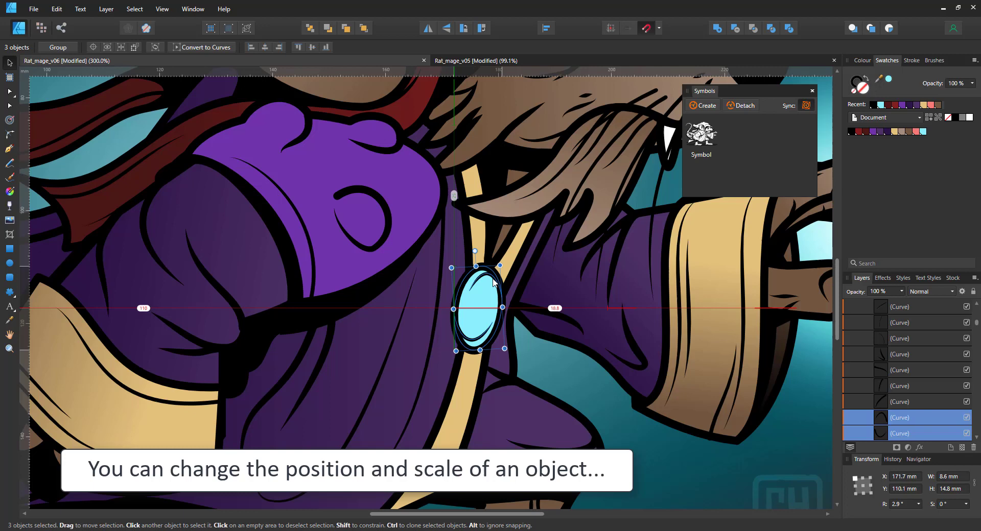
Reshape the beard's upper edge by bowing it upwards and pulling an added node towards the cheek as an extra tuft point
{"action": "left_click_drag", "start_coordinate": [590, 217], "coordinate": [458, 306]}
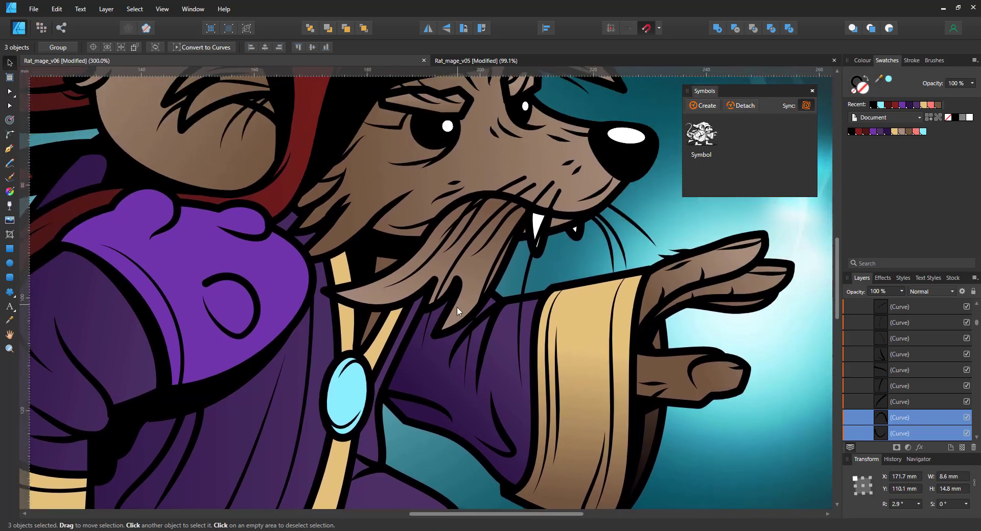
{"action": "left_click", "coordinate": [391, 304]}
{"action": "key", "text": "a"}
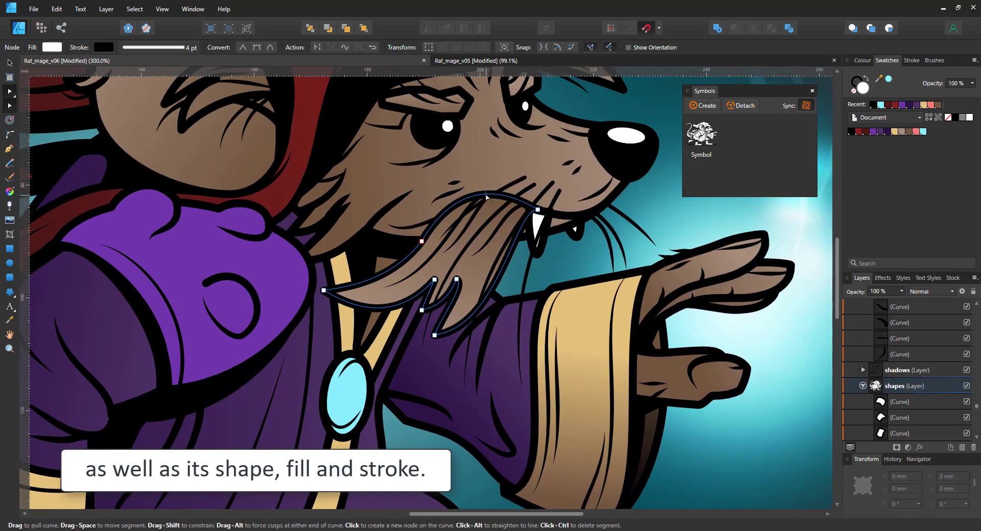
{"action": "left_click_drag", "start_coordinate": [487, 197], "coordinate": [499, 192]}
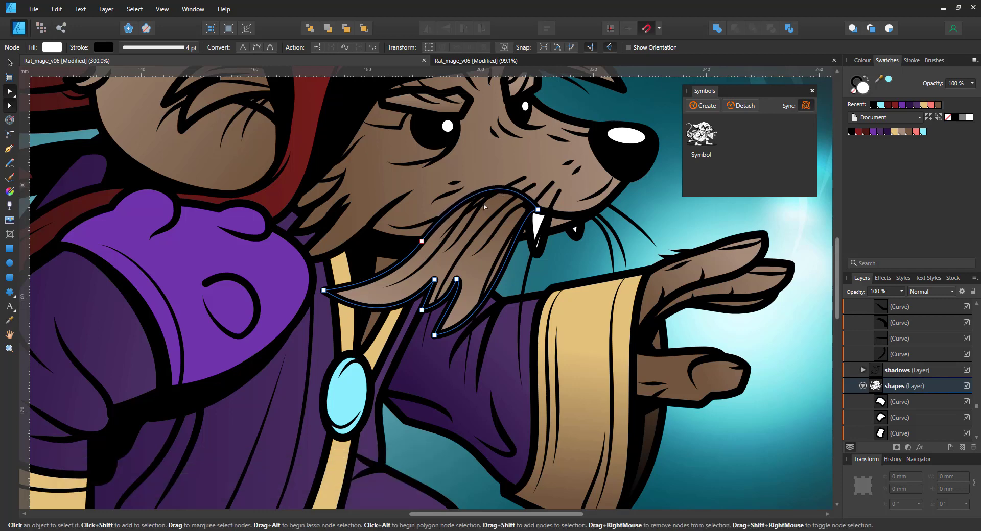
{"action": "left_click", "coordinate": [430, 232]}
{"action": "left_click_drag", "start_coordinate": [430, 232], "coordinate": [403, 233]}
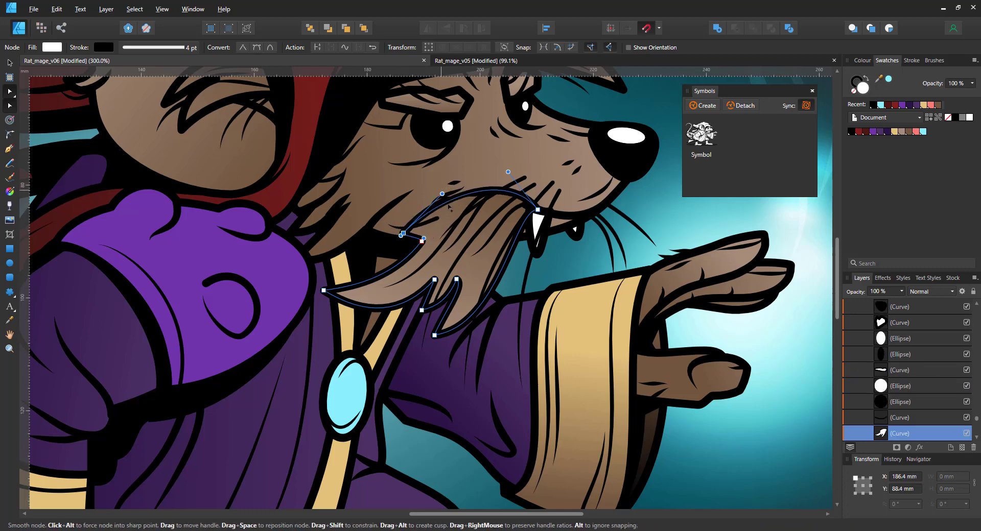
{"action": "left_click_drag", "start_coordinate": [448, 207], "coordinate": [453, 215]}
{"action": "left_click_drag", "start_coordinate": [508, 172], "coordinate": [492, 163]}
Extend the short cheek line above the beard by moving its ends and curve it along the beard's reshaped upper edge
{"action": "left_click", "coordinate": [404, 227]}
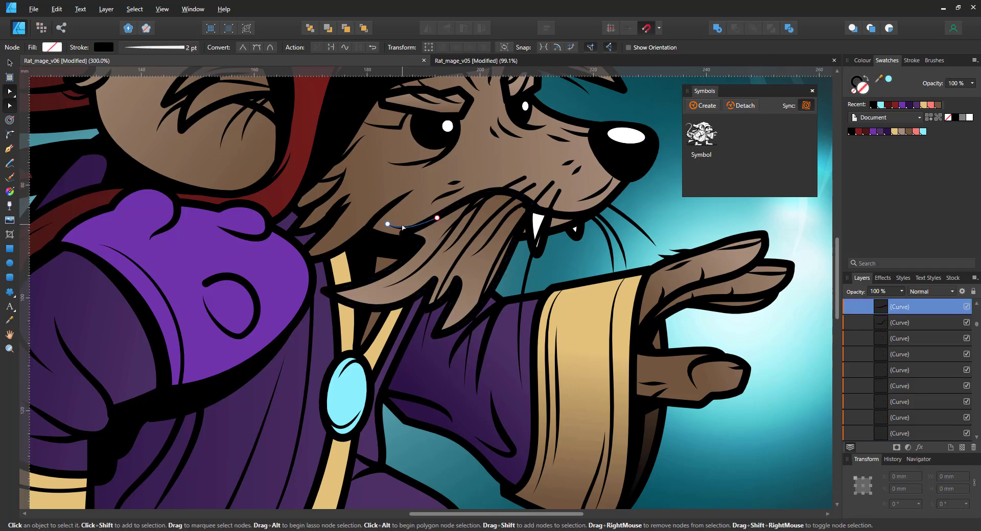
{"action": "left_click_drag", "start_coordinate": [447, 209], "coordinate": [449, 211]}
{"action": "left_click_drag", "start_coordinate": [388, 225], "coordinate": [384, 220]}
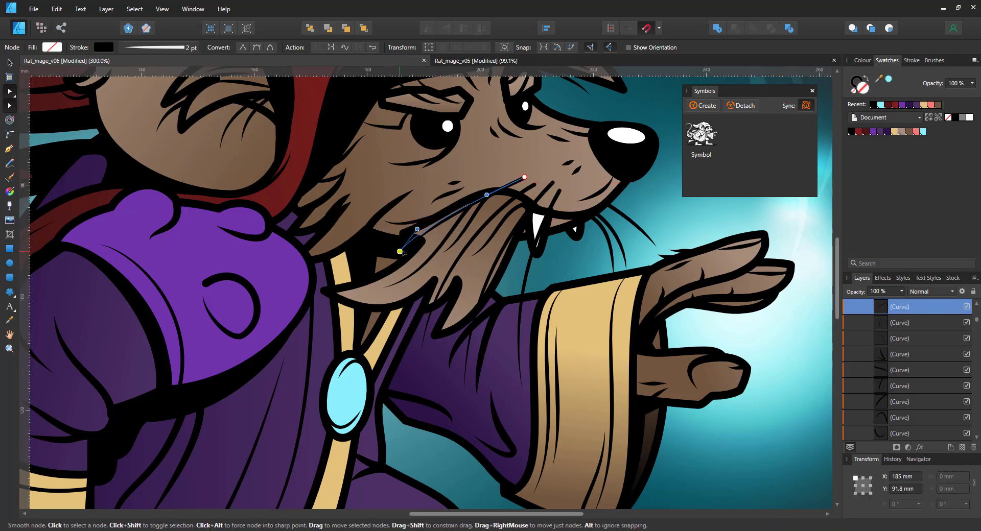
{"action": "left_click", "coordinate": [514, 185]}
{"action": "left_click_drag", "start_coordinate": [487, 195], "coordinate": [469, 176]}
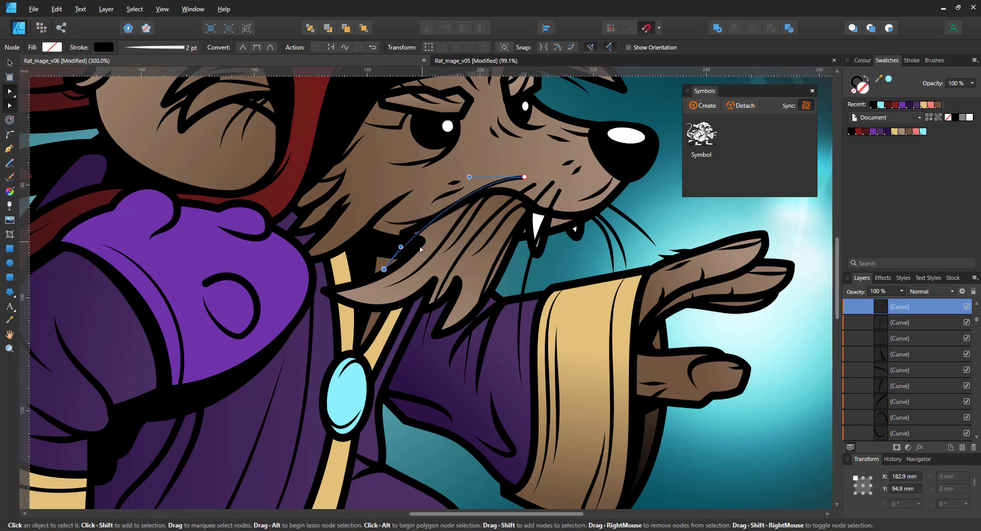
{"action": "left_click_drag", "start_coordinate": [383, 270], "coordinate": [406, 271]}
{"action": "left_click", "coordinate": [502, 281]}
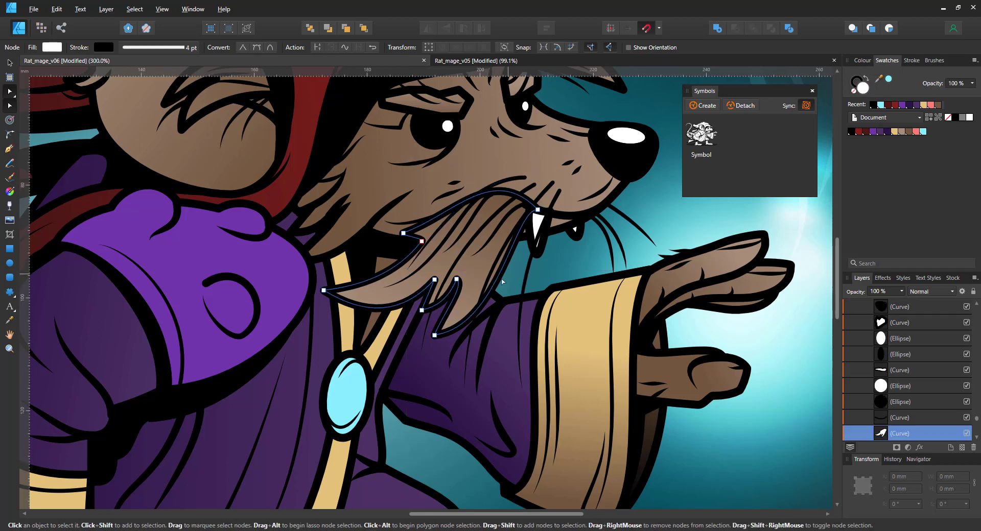
{"action": "key", "text": "ctrl+0"}
{"action": "left_click", "coordinate": [747, 298]}
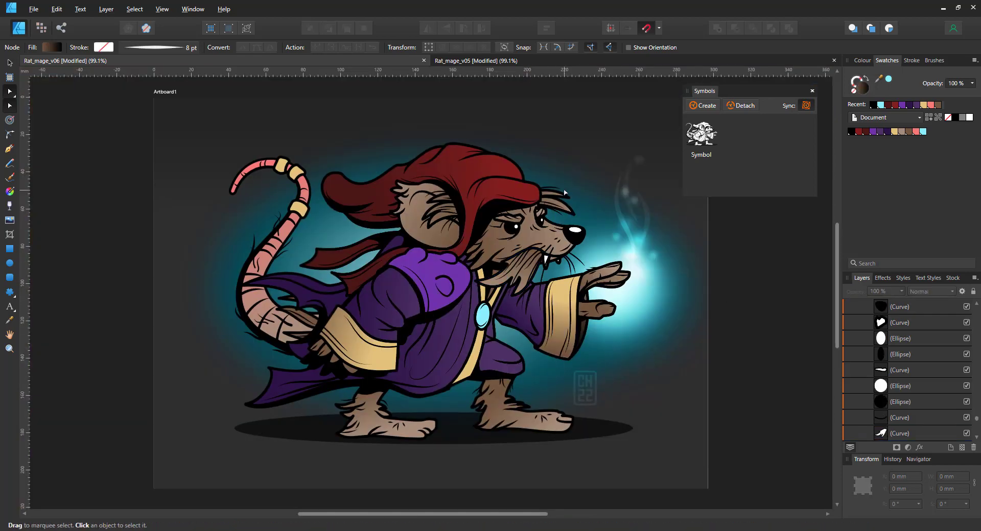
Raise the hat outline's corner node where brim meets crown, and move the end of the brim's fold line up to it
{"action": "left_click", "coordinate": [517, 177]}
{"action": "scroll", "coordinate": [517, 177], "scroll_direction": "up", "scroll_amount": 6}
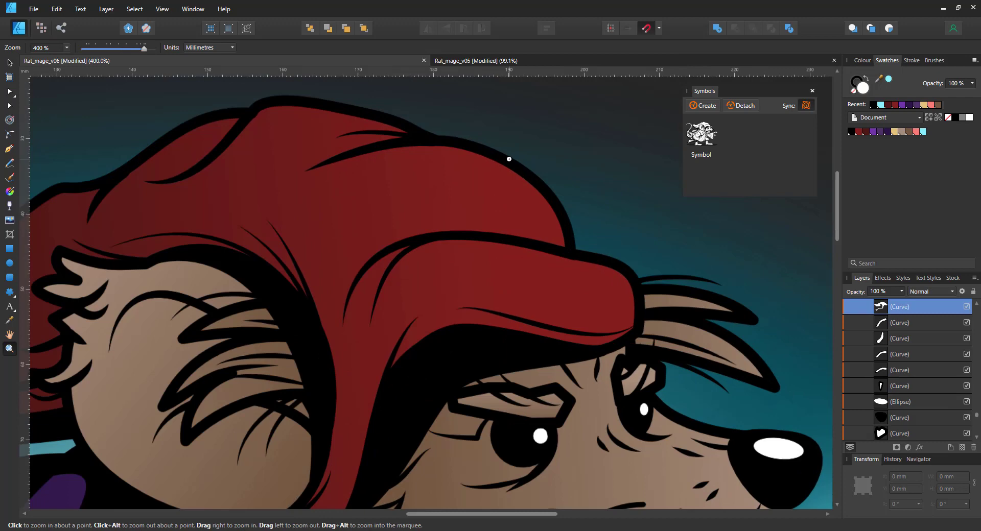
{"action": "left_click", "coordinate": [570, 253]}
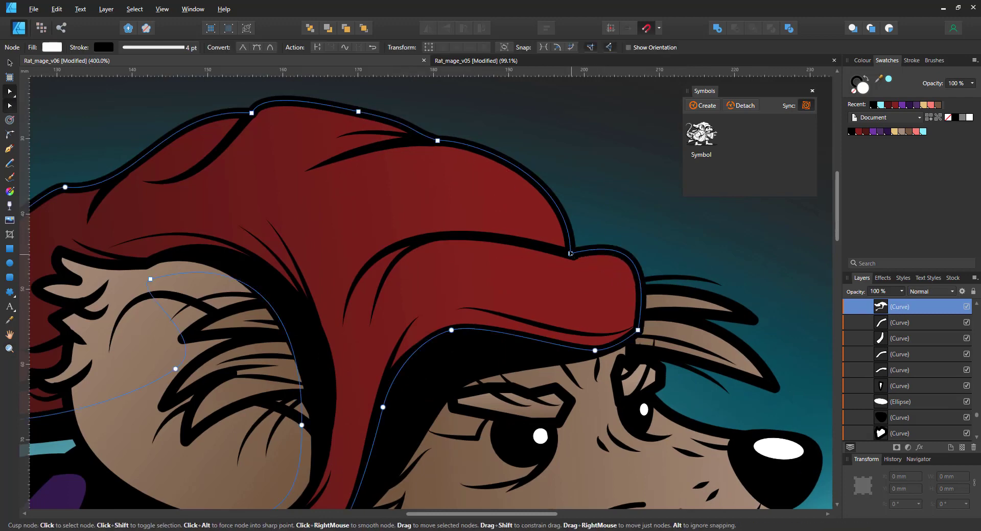
{"action": "left_click_drag", "start_coordinate": [570, 254], "coordinate": [564, 224]}
{"action": "left_click", "coordinate": [571, 252]}
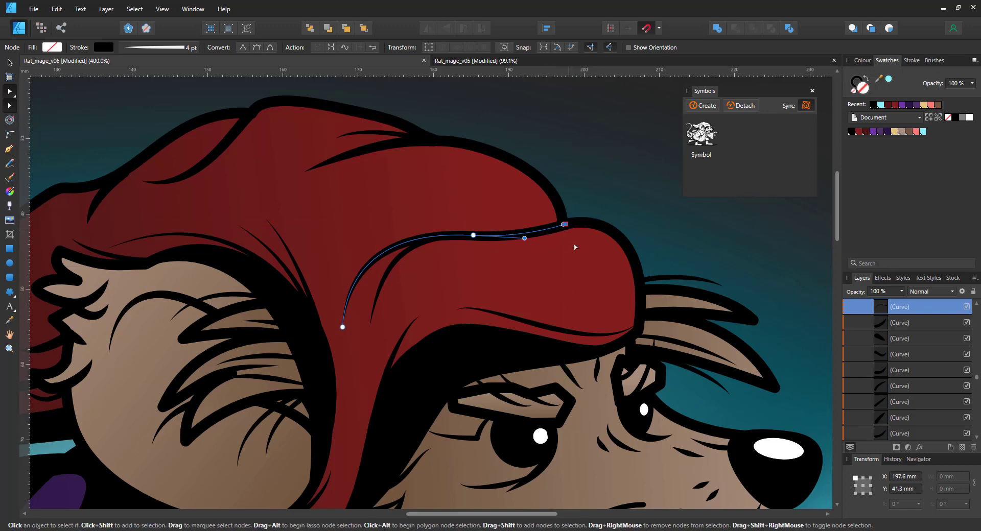
Move the outer end of the brim's lower crease line up and bend the line into an S-shaped curve
{"action": "left_click", "coordinate": [635, 329]}
{"action": "left_click_drag", "start_coordinate": [635, 329], "coordinate": [635, 276]}
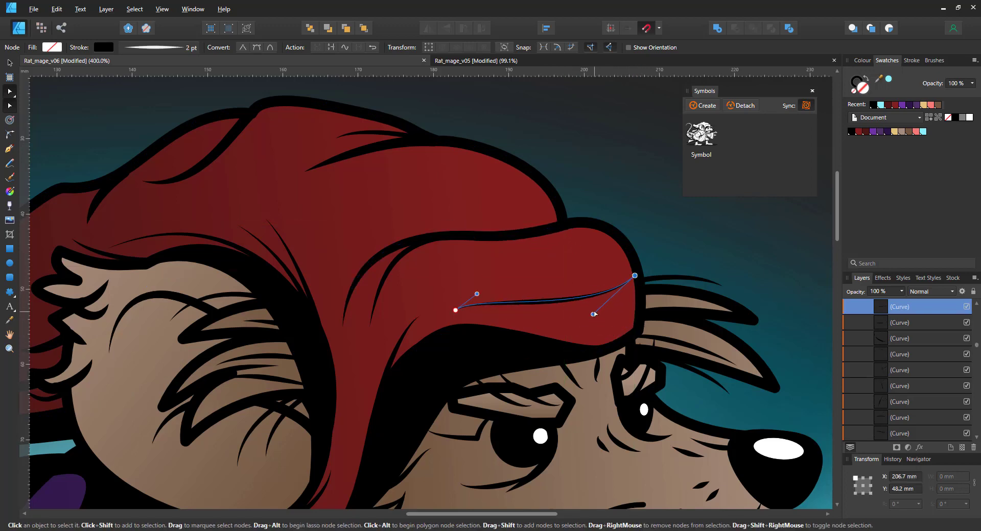
{"action": "left_click_drag", "start_coordinate": [584, 294], "coordinate": [603, 327]}
{"action": "left_click_drag", "start_coordinate": [455, 310], "coordinate": [537, 283]}
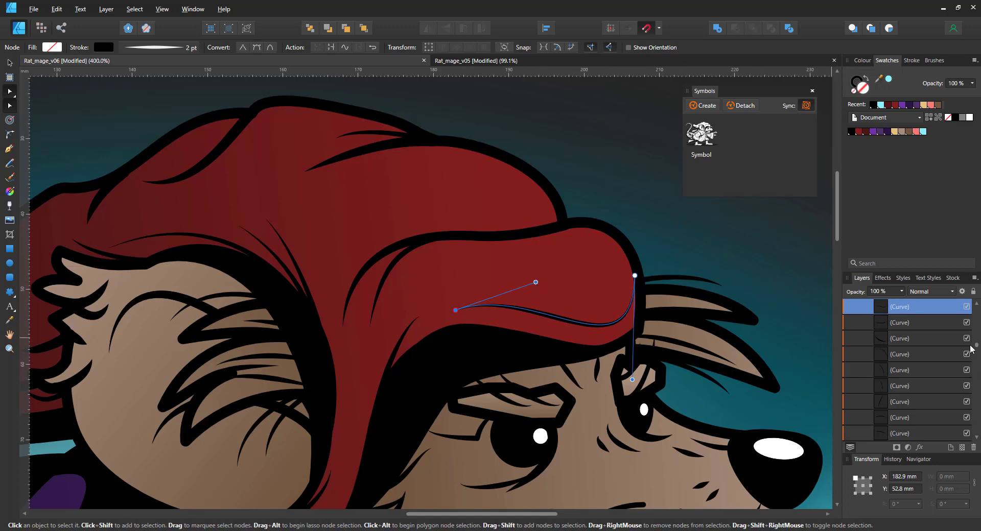
{"action": "key", "text": "Escape"}
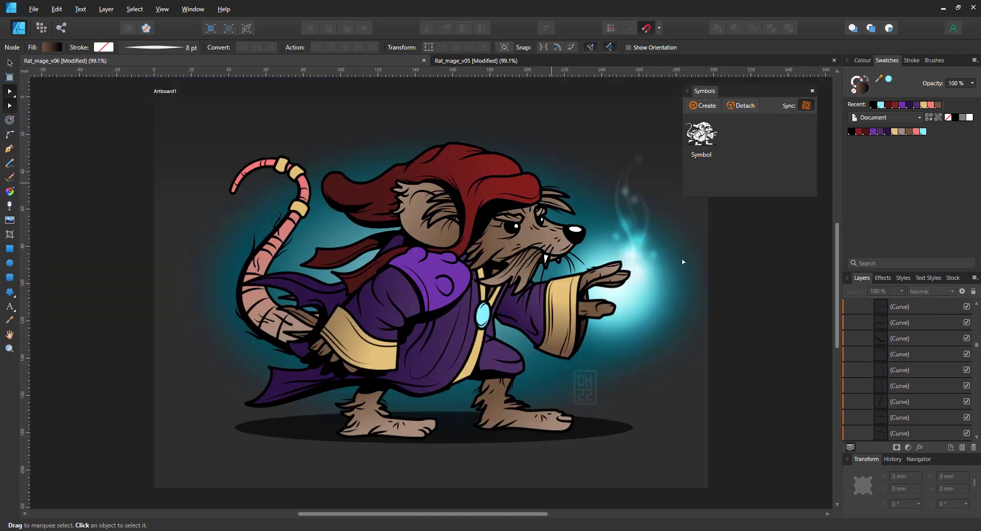
{"action": "key", "text": "ctrl+0"}
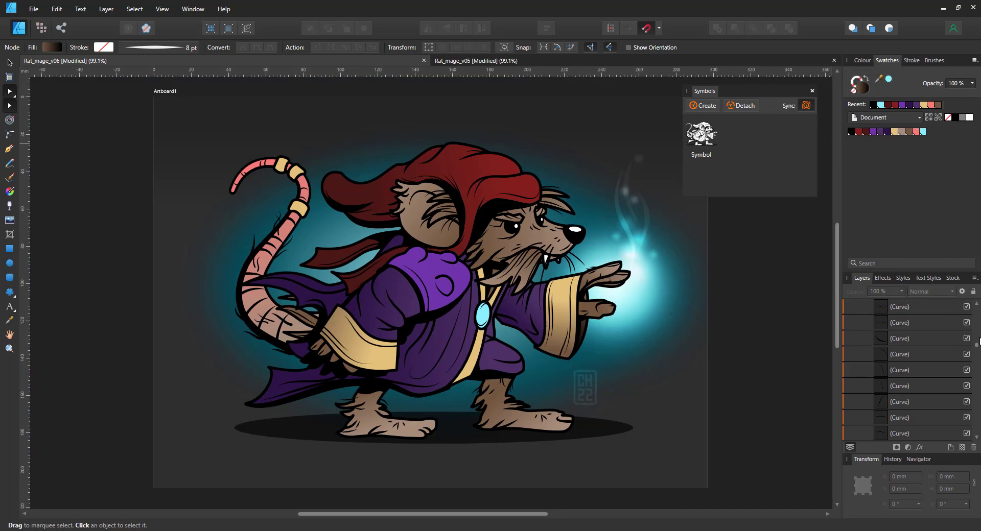
Collapse the lineart symbol and copy it out of the lineart group to the top of the artboard's layer stack
{"action": "left_click_drag", "start_coordinate": [977, 346], "coordinate": [977, 307]}
{"action": "left_click", "coordinate": [859, 338]}
{"action": "left_click", "coordinate": [891, 339]}
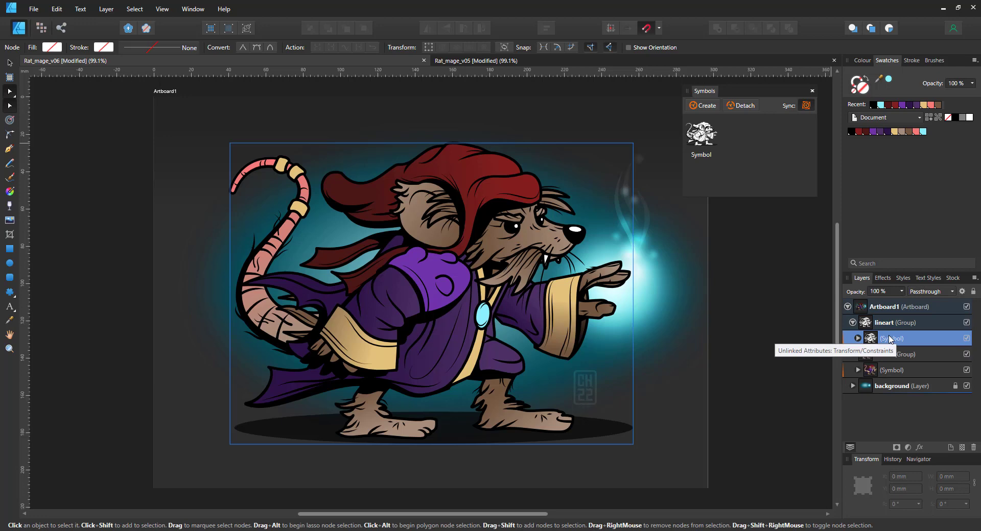
{"action": "left_click_drag", "start_coordinate": [902, 344], "coordinate": [895, 319]}
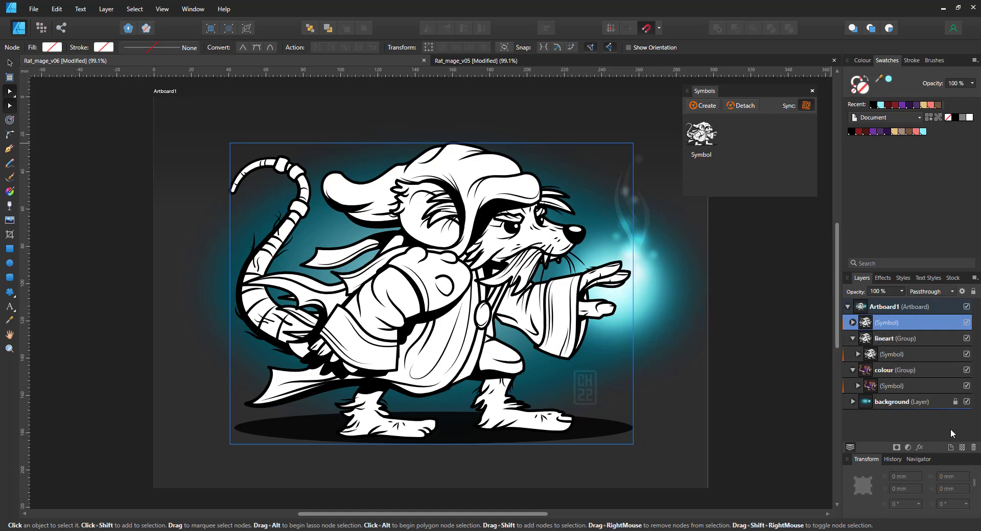
Check the lineart symbol's and group's blend modes, then add a new layer above the copied symbol and name it lineart colour
{"action": "left_click", "coordinate": [909, 354]}
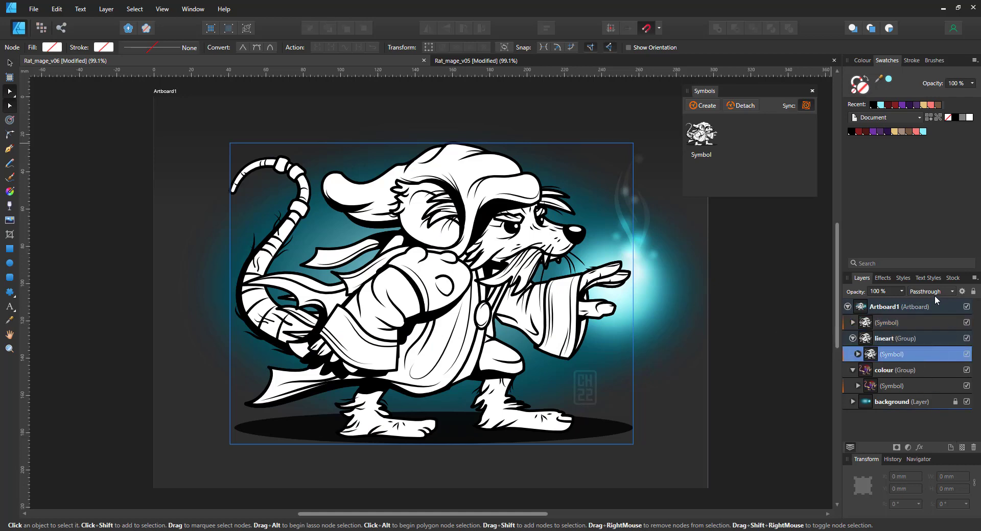
{"action": "left_click", "coordinate": [897, 341]}
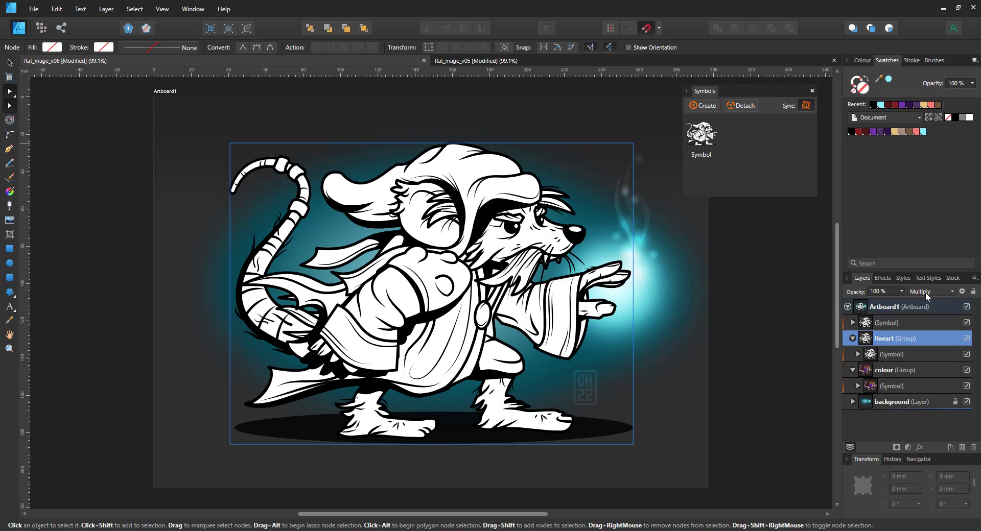
{"action": "left_click", "coordinate": [887, 323]}
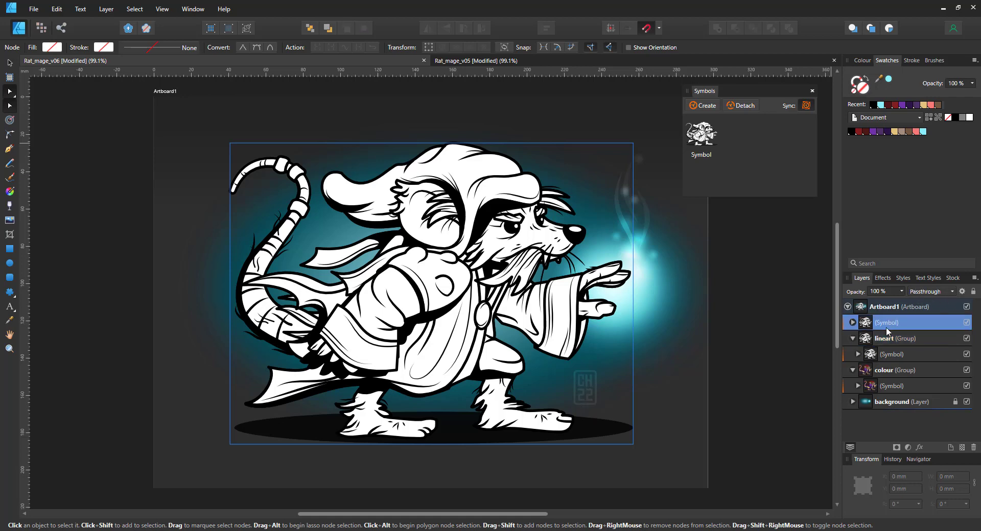
{"action": "left_click", "coordinate": [950, 449]}
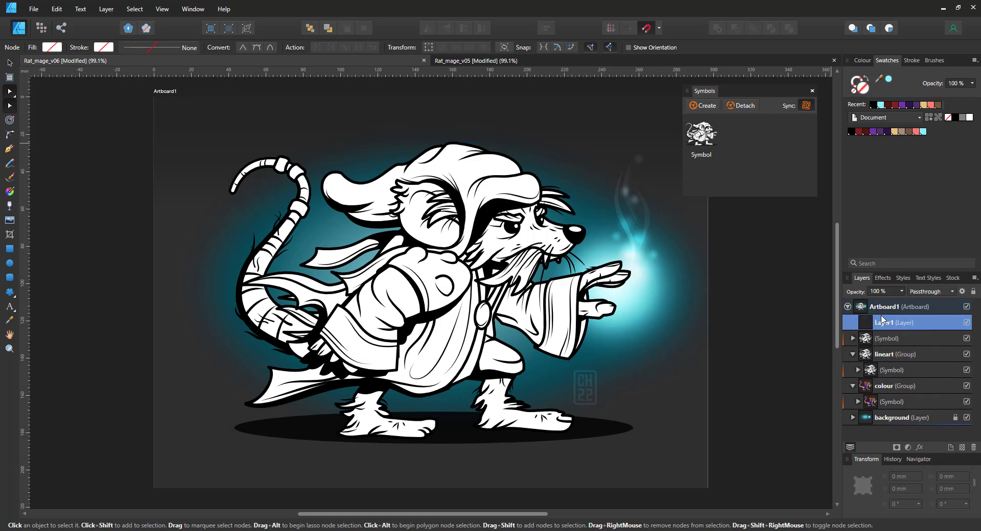
{"action": "double_click", "coordinate": [892, 324]}
{"action": "key", "text": "Return"}
Move the copied symbol above the lineart colour layer and apply it as a mask to that layer
{"action": "left_click_drag", "start_coordinate": [865, 343], "coordinate": [865, 332]}
{"action": "left_click_drag", "start_coordinate": [868, 321], "coordinate": [868, 316]}
{"action": "right_click", "coordinate": [863, 322]}
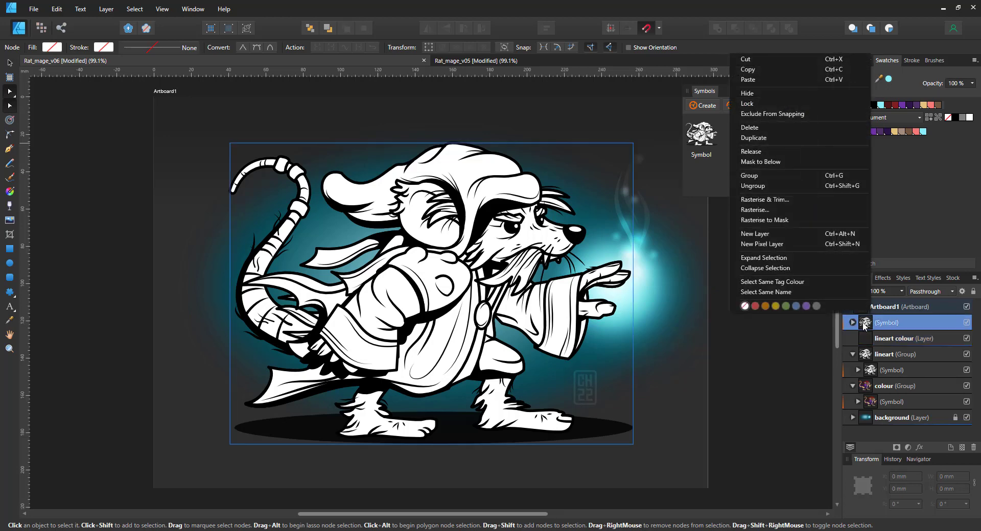
{"action": "left_click", "coordinate": [750, 163]}
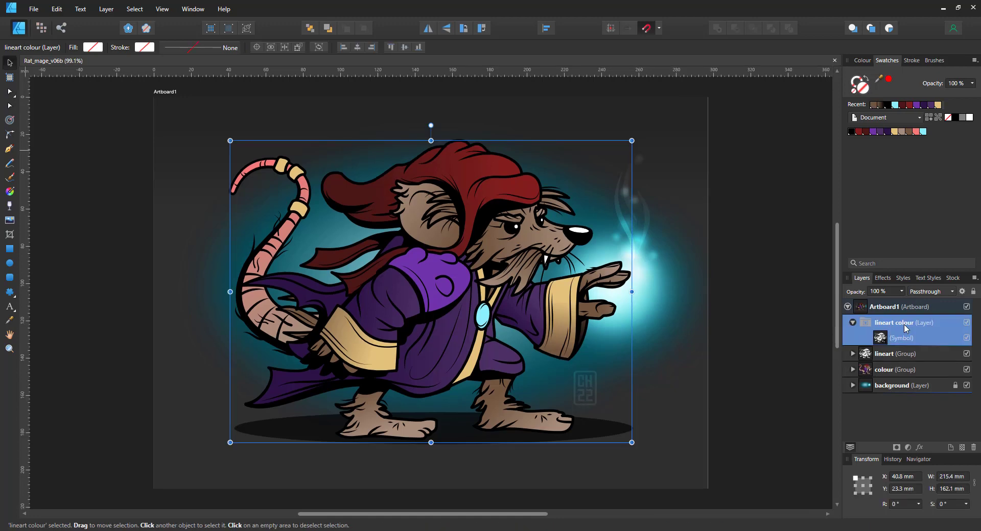
Add a new layer inside the lineart colour layer and set its blend mode to Lighter Colour
{"action": "double_click", "coordinate": [904, 323]}
{"action": "key", "text": "Return"}
{"action": "left_click", "coordinate": [950, 448]}
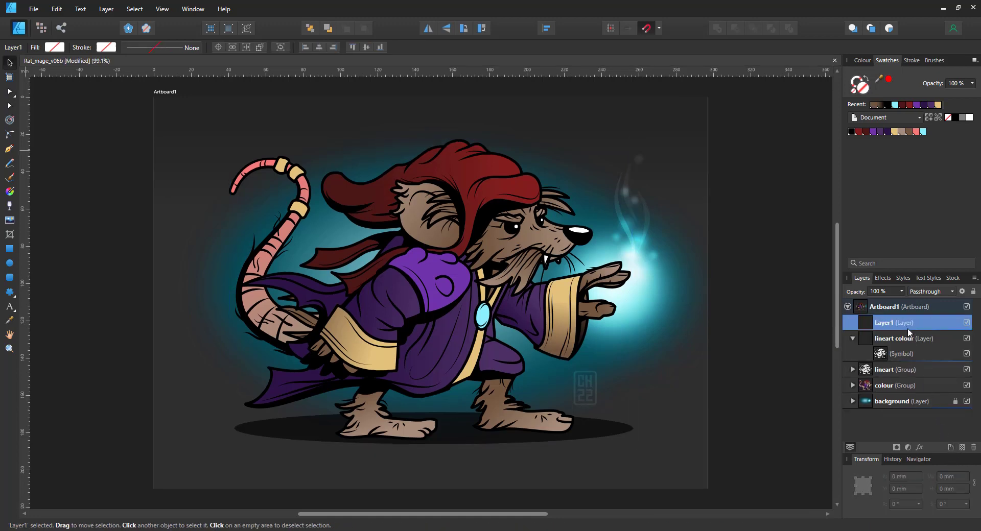
{"action": "left_click_drag", "start_coordinate": [908, 332], "coordinate": [904, 344]}
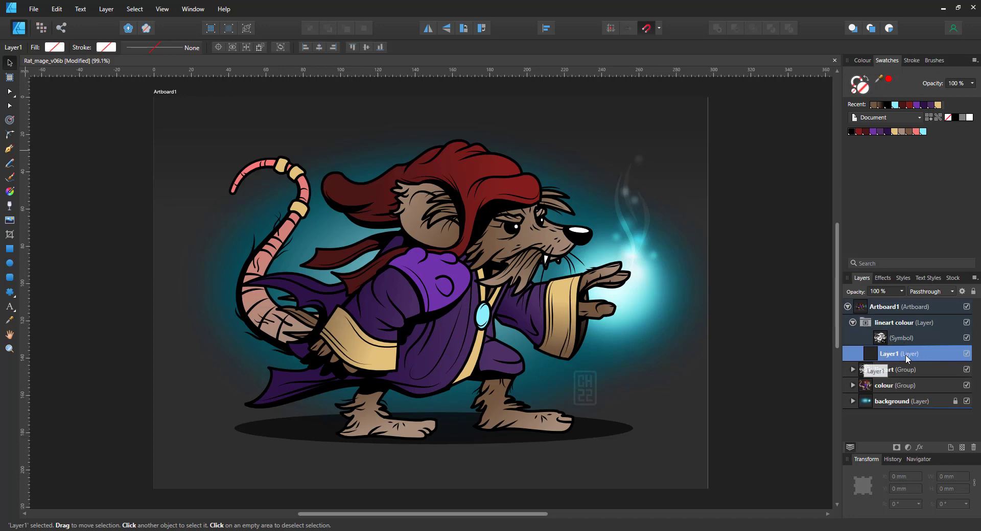
{"action": "left_click", "coordinate": [930, 294]}
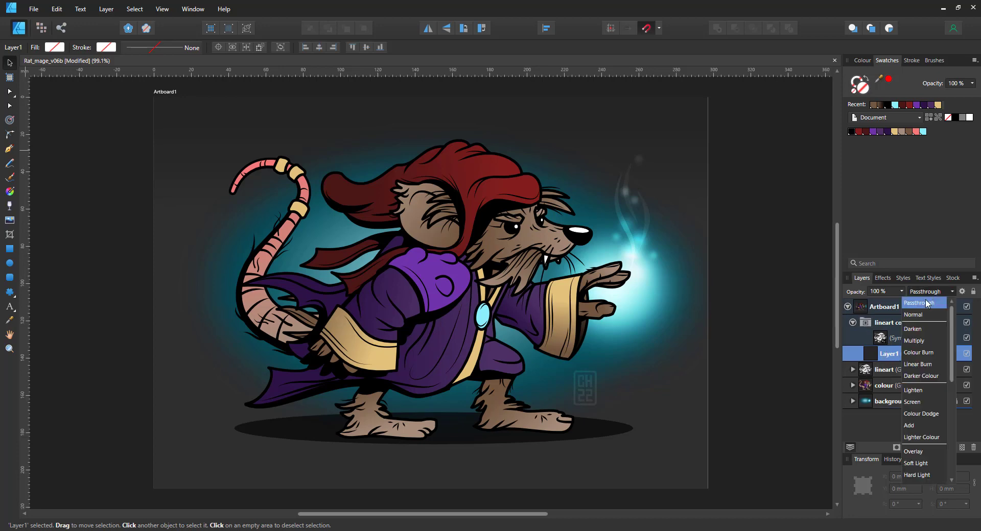
{"action": "left_click", "coordinate": [922, 438]}
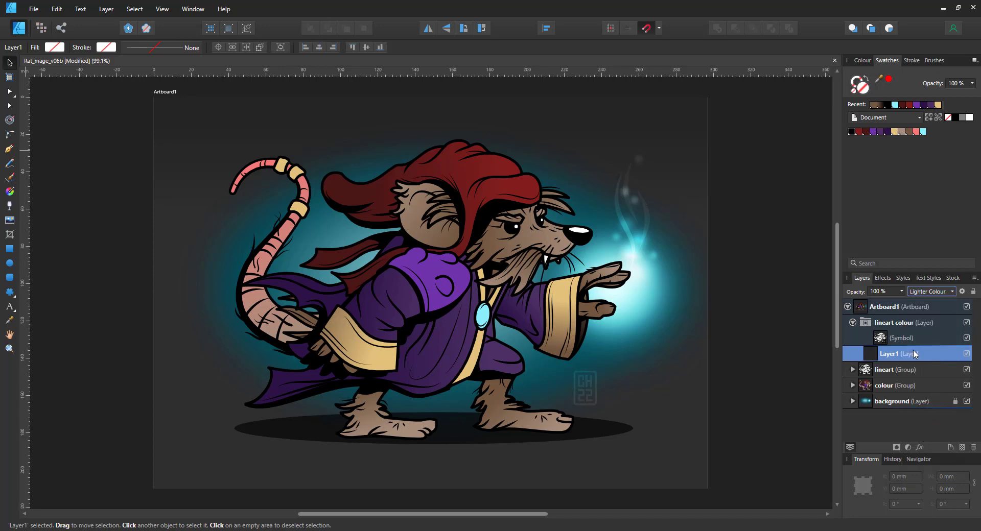
Draw a dark red ellipse about 44 × 16 mm over the top of the hat and remove its stroke
{"action": "left_click", "coordinate": [9, 263]}
{"action": "left_click_drag", "start_coordinate": [453, 141], "coordinate": [535, 169]}
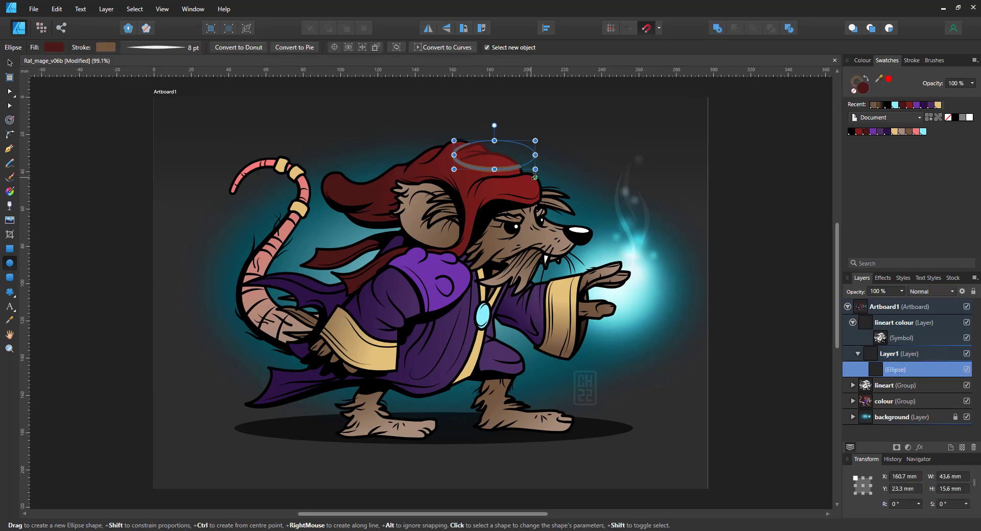
{"action": "left_click", "coordinate": [854, 84]}
{"action": "left_click", "coordinate": [853, 91]}
{"action": "left_click", "coordinate": [862, 91]}
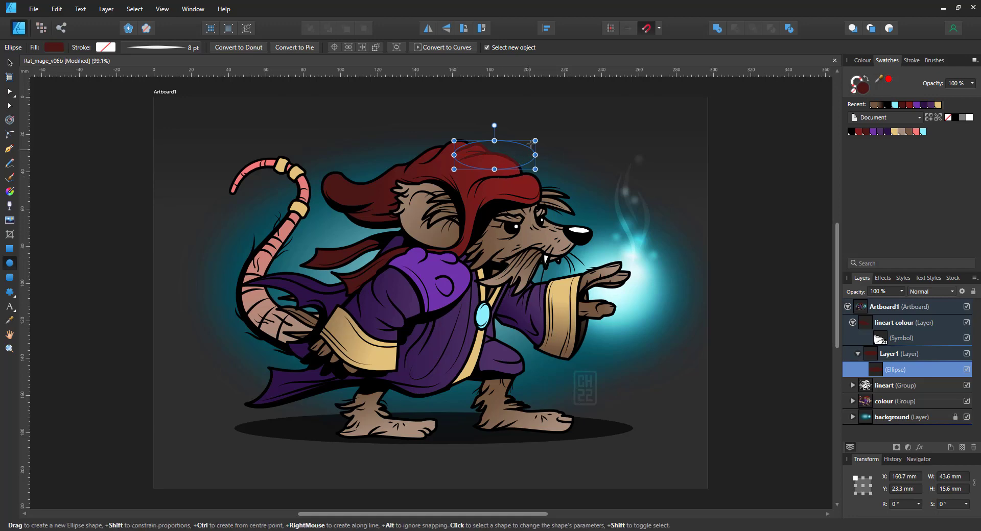
Rotate the hat ellipse to about -21.4° and stretch it at both ends to about 63 mm long
{"action": "left_click_drag", "start_coordinate": [494, 126], "coordinate": [510, 129]}
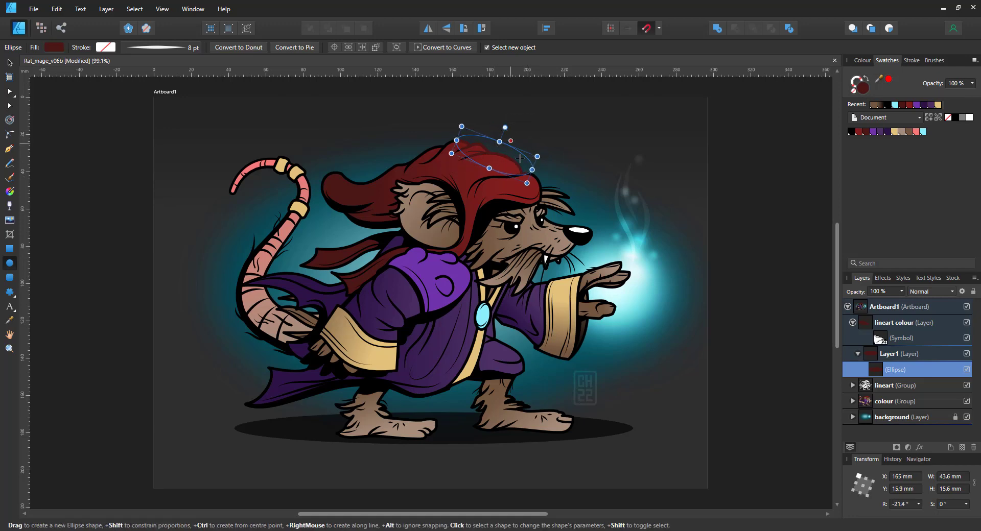
{"action": "left_click_drag", "start_coordinate": [533, 172], "coordinate": [556, 190]}
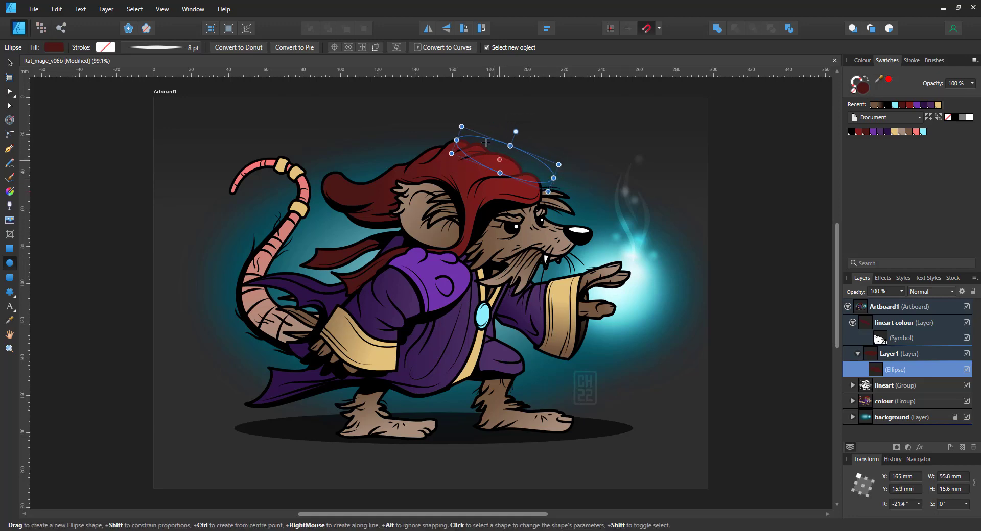
{"action": "left_click_drag", "start_coordinate": [457, 140], "coordinate": [443, 135]}
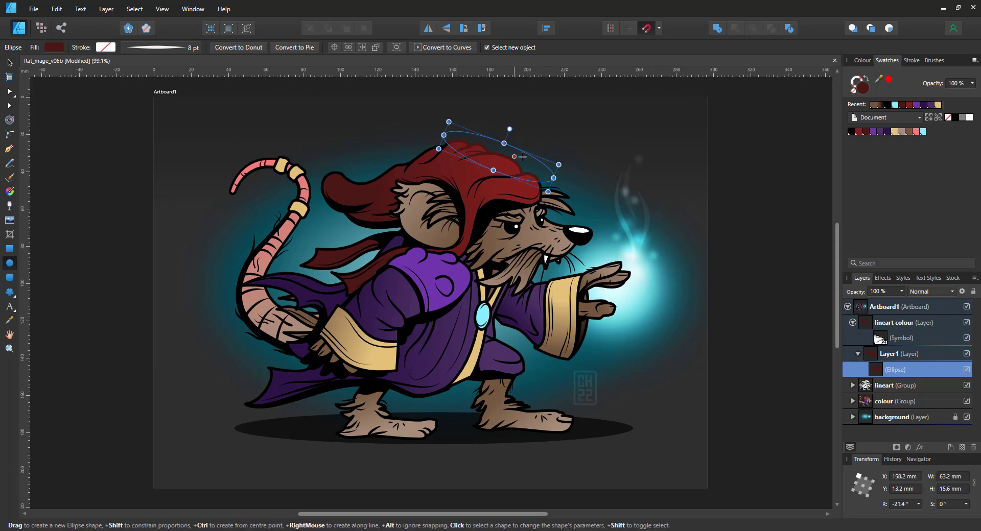
Apply a Gaussian Blur layer effect with a radius of about 36.4 px to the hat ellipse
{"action": "left_click", "coordinate": [920, 448]}
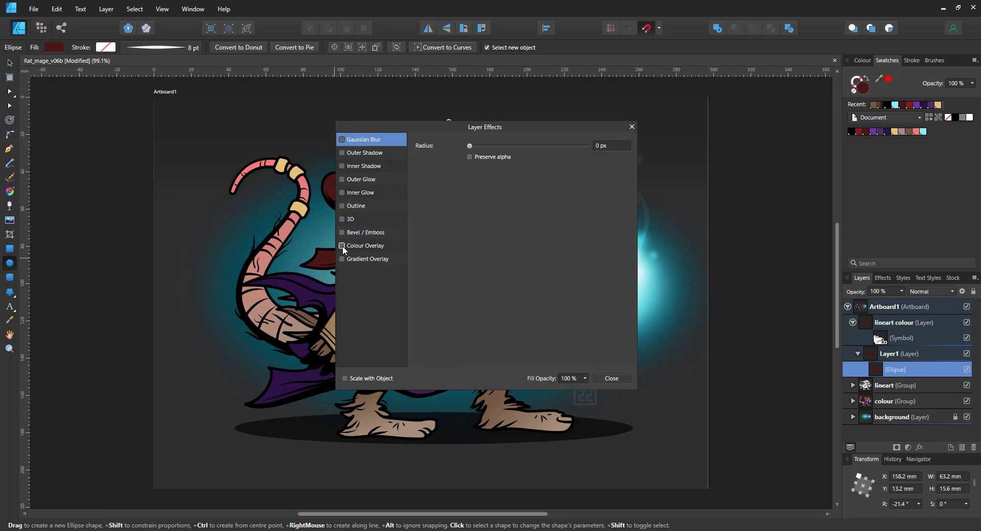
{"action": "left_click", "coordinate": [342, 140]}
{"action": "left_click_drag", "start_coordinate": [515, 131], "coordinate": [343, 137]}
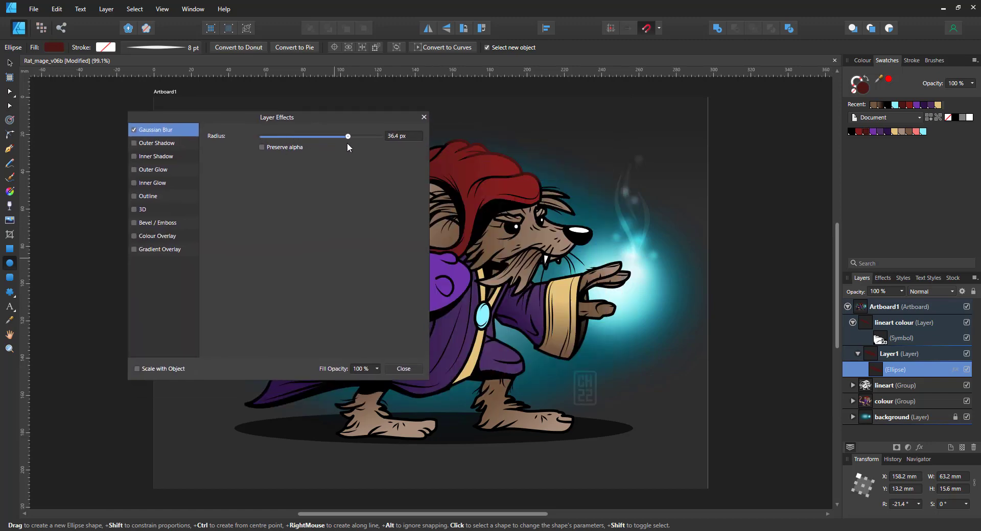
{"action": "left_click", "coordinate": [423, 117]}
Convert the hat ellipse to curves and pull its lower nodes down to the hat's brim
{"action": "left_click", "coordinate": [434, 47]}
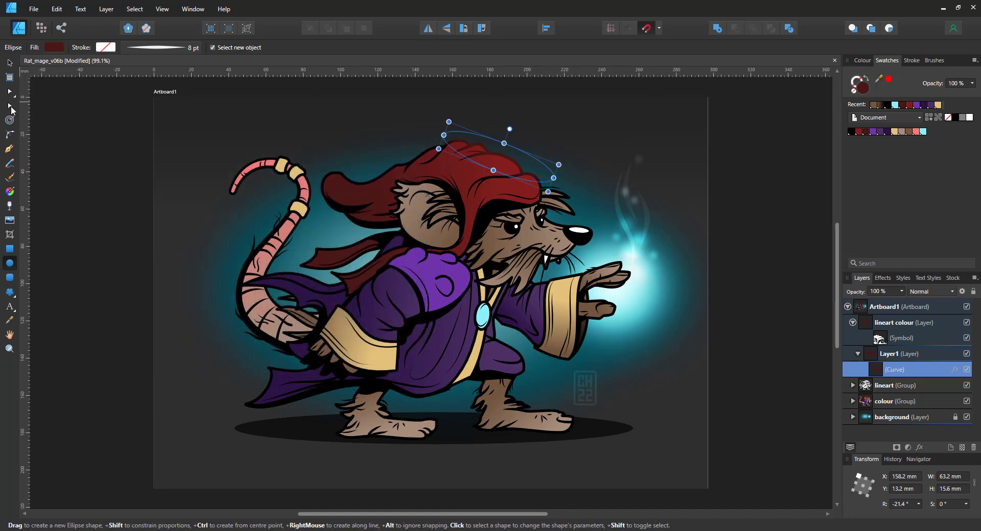
{"action": "left_click", "coordinate": [10, 106]}
{"action": "left_click_drag", "start_coordinate": [493, 170], "coordinate": [470, 196]}
{"action": "left_click_drag", "start_coordinate": [553, 178], "coordinate": [543, 204]}
{"action": "left_click_drag", "start_coordinate": [501, 207], "coordinate": [501, 204]}
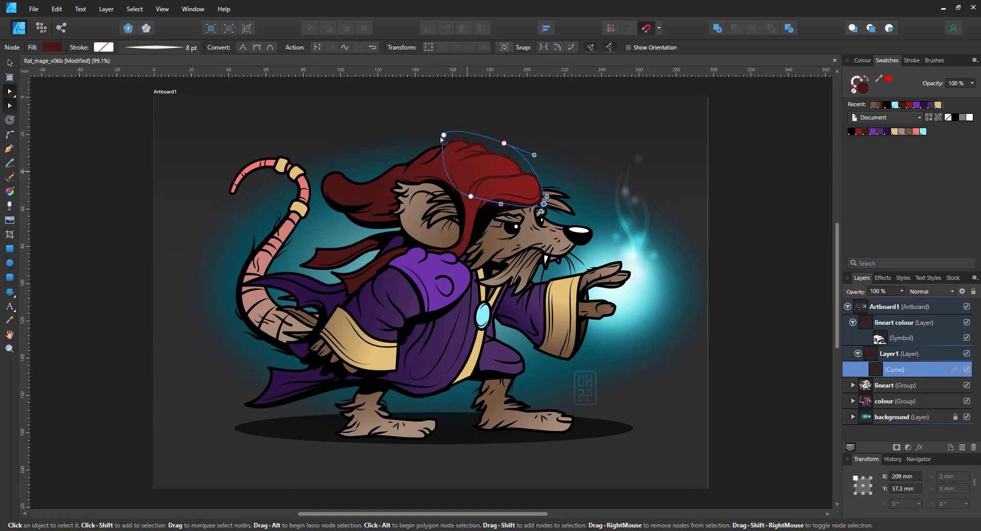
Extend the shape back over the hat's drooping tail and fade it towards the tail's tip with a linear transparency
{"action": "left_click_drag", "start_coordinate": [442, 139], "coordinate": [381, 173]}
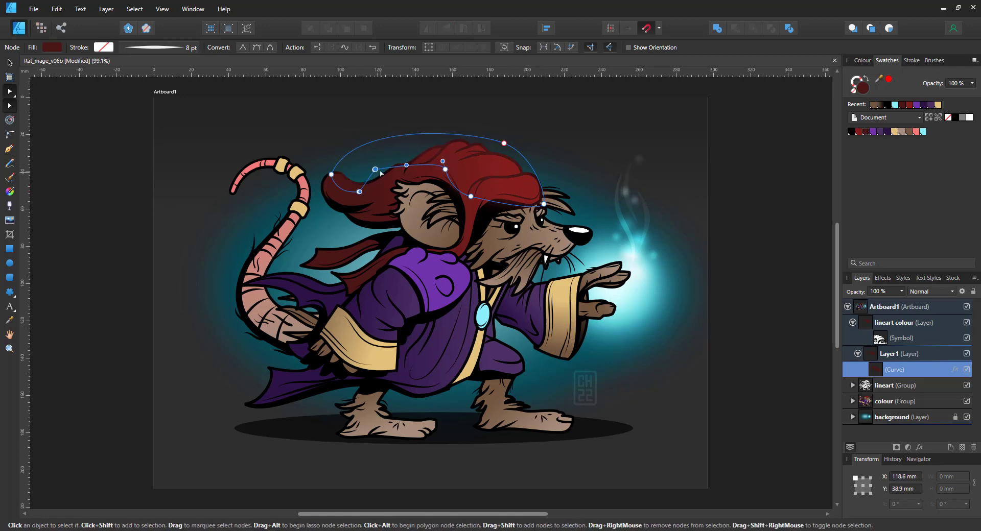
{"action": "key", "text": "y"}
{"action": "left_click_drag", "start_coordinate": [520, 170], "coordinate": [301, 163]}
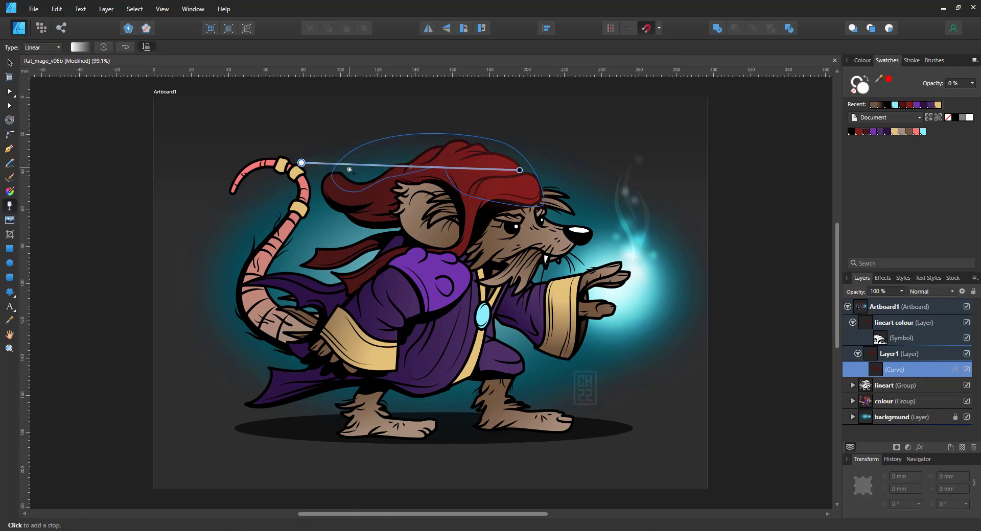
Draw an ellipse about 43 × 55 mm over the outstretched hands and fill it with the brown document swatch
{"action": "left_click", "coordinate": [9, 263]}
{"action": "mouse_move", "coordinate": [654, 247]}
{"action": "left_mouse_down"}
{"action": "mouse_move", "coordinate": [583, 325]}
{"action": "mouse_move", "coordinate": [573, 351]}
{"action": "left_mouse_up"}
{"action": "left_click", "coordinate": [908, 132]}
Fade the hand ellipse diagonally towards the sleeve with a linear transparency and give it a Gaussian blur of about 7.2 px
{"action": "left_click", "coordinate": [11, 206]}
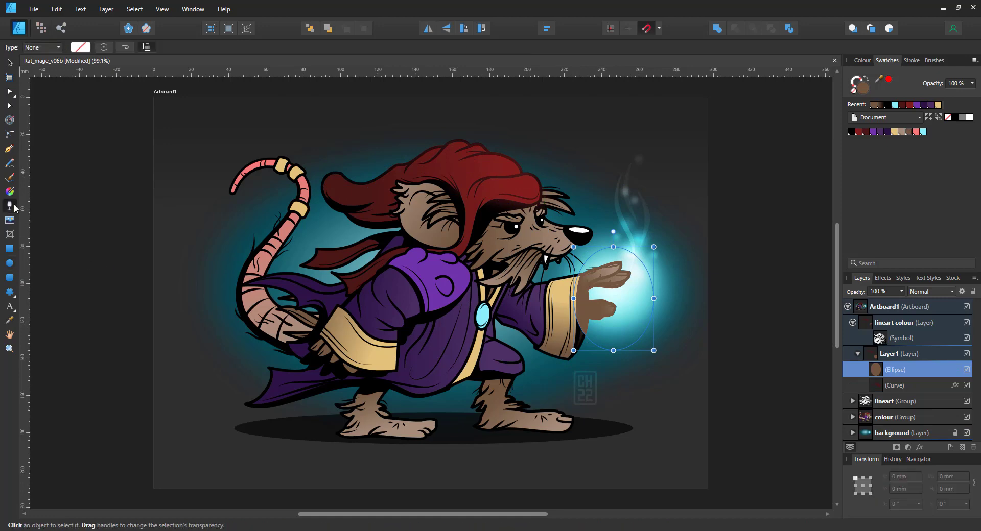
{"action": "left_click_drag", "start_coordinate": [630, 266], "coordinate": [585, 339]}
{"action": "left_click", "coordinate": [919, 448]}
{"action": "left_click_drag", "start_coordinate": [260, 136], "coordinate": [306, 138]}
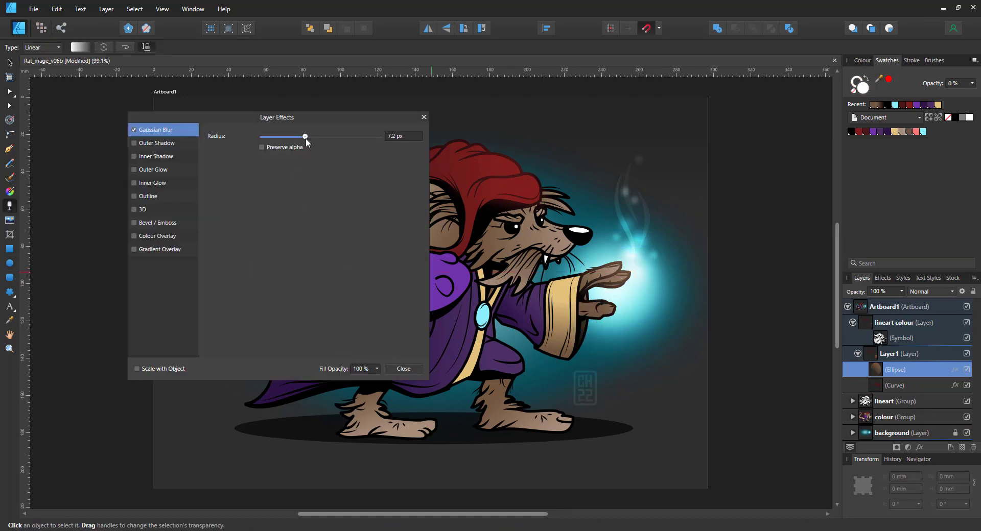
{"action": "key", "text": "v"}
{"action": "left_click", "coordinate": [423, 117]}
Duplicate the hand ellipse onto the front foot and resize it to about 64 × 30 mm
{"action": "key", "text": "ctrl+j"}
{"action": "left_click_drag", "start_coordinate": [638, 276], "coordinate": [601, 435]}
{"action": "left_click_drag", "start_coordinate": [561, 418], "coordinate": [550, 416]}
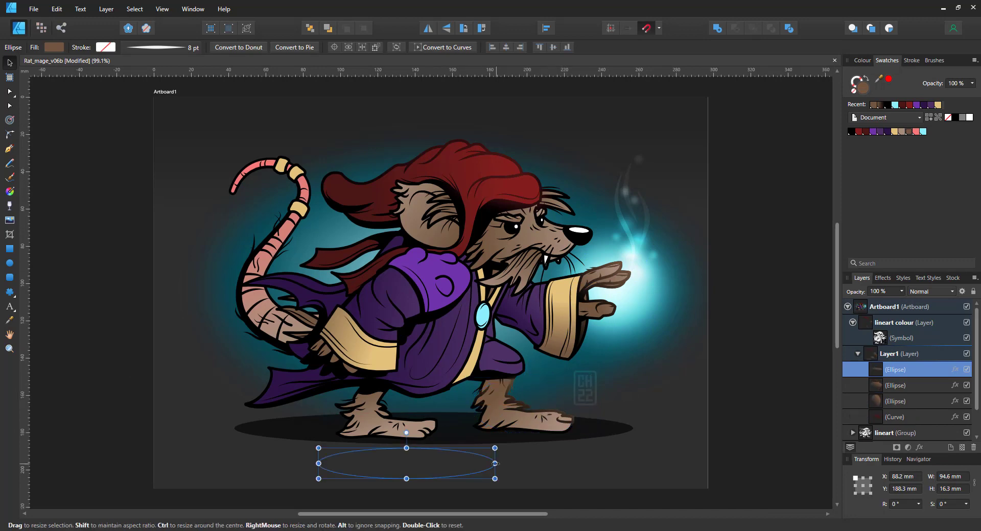
Fit the next ellipse copy over the rear foot at about 57 × 21 mm and set its opacity to 50%
{"action": "left_click_drag", "start_coordinate": [495, 464], "coordinate": [403, 464]}
{"action": "left_click_drag", "start_coordinate": [396, 460], "coordinate": [409, 413]}
{"action": "left_click_drag", "start_coordinate": [415, 403], "coordinate": [437, 394]}
{"action": "key", "text": "5"}
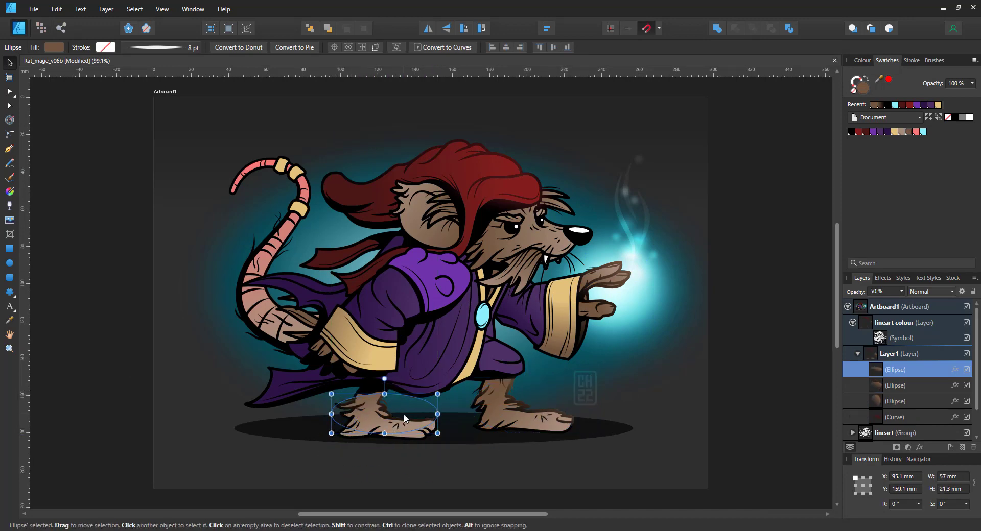
Set the opacity of the front foot's ellipse to 70%
{"action": "left_click", "coordinate": [522, 410]}
{"action": "key", "text": "7"}
{"action": "key", "text": "m"}
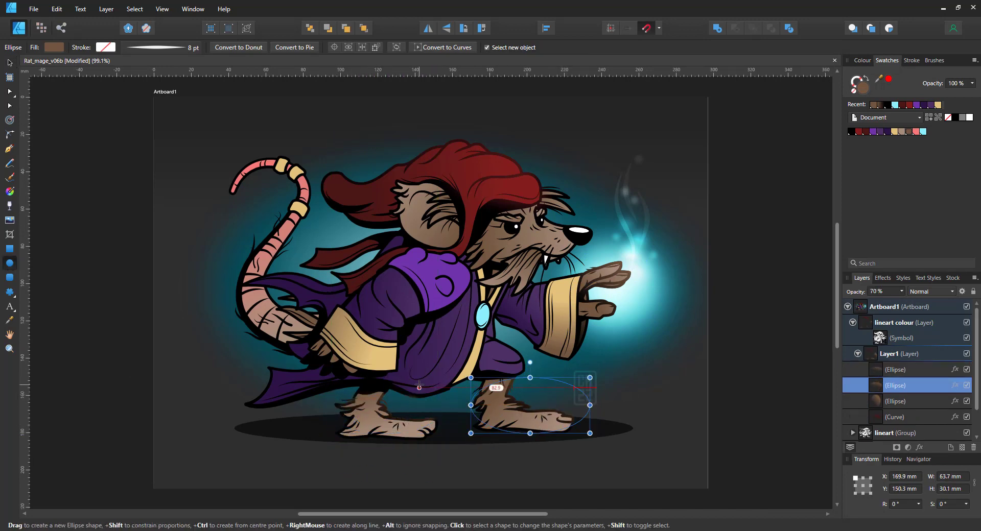
Duplicate the front foot's ellipse onto the tail's curl, enlarge it to about 64 × 63 mm and fill it with salmon pink
{"action": "key", "text": "v"}
{"action": "key", "text": "ctrl+j"}
{"action": "left_click_drag", "start_coordinate": [573, 398], "coordinate": [302, 164]}
{"action": "left_click_drag", "start_coordinate": [259, 198], "coordinate": [259, 258]}
{"action": "left_click", "coordinate": [916, 131]}
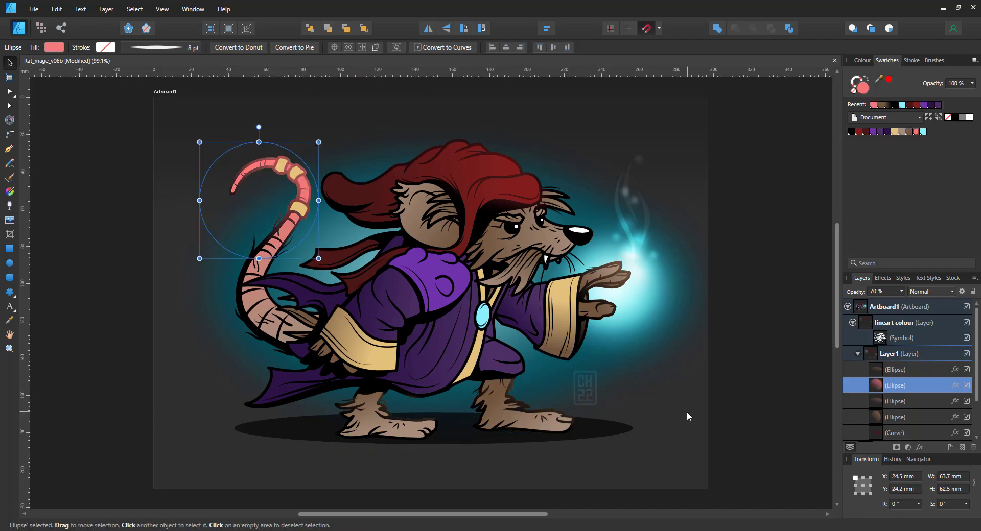
Place a copy of the hand ellipse over the snout and far eye, resize it and convert it to curves
{"action": "left_click", "coordinate": [630, 287]}
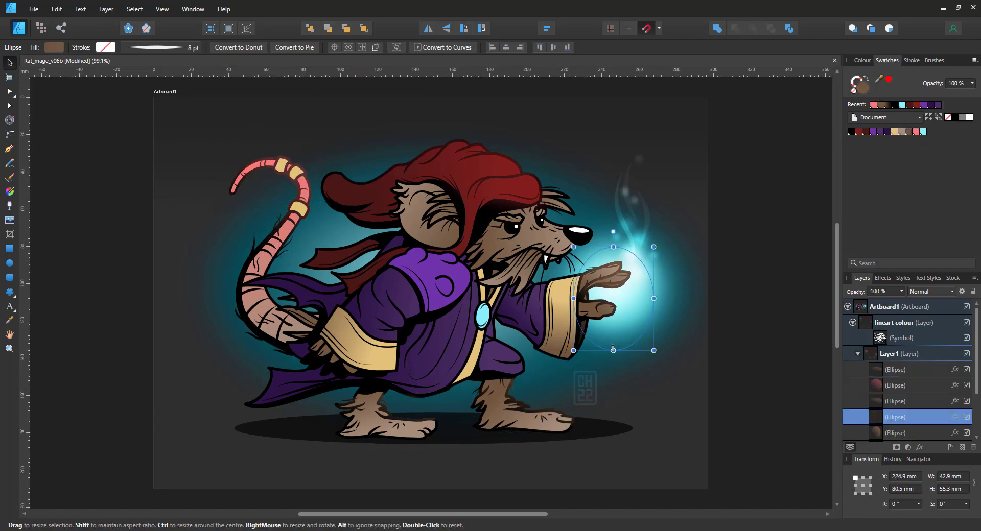
{"action": "left_click_drag", "start_coordinate": [612, 302], "coordinate": [553, 219]}
{"action": "left_click_drag", "start_coordinate": [593, 267], "coordinate": [535, 219]}
{"action": "left_click", "coordinate": [551, 233]}
{"action": "left_click", "coordinate": [443, 47]}
Reshape the face curve's nodes so that it follows the far eye and the bridge of the snout
{"action": "key", "text": "a"}
{"action": "left_click", "coordinate": [547, 228]}
{"action": "left_click", "coordinate": [553, 222]}
{"action": "left_click", "coordinate": [534, 219]}
{"action": "key", "text": "z"}
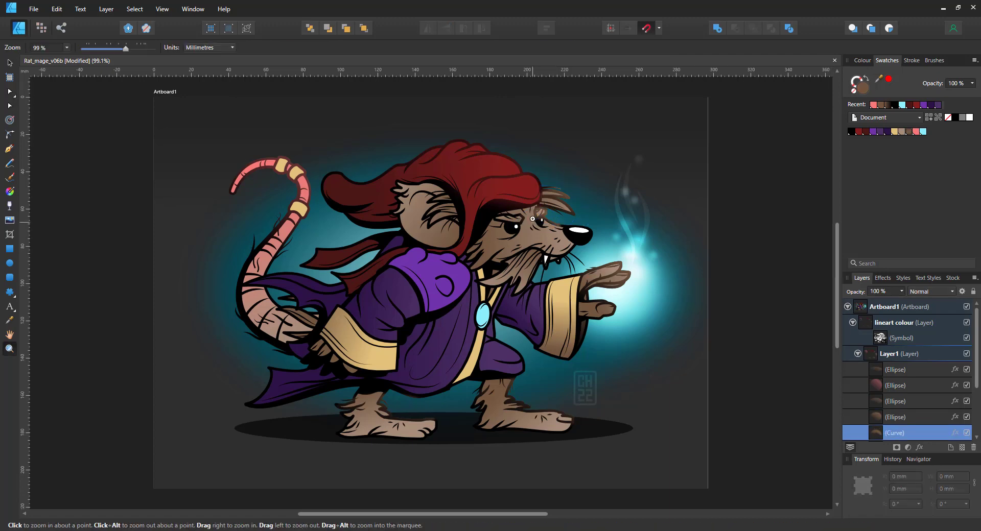
{"action": "left_click", "coordinate": [533, 218]}
{"action": "key", "text": "a"}
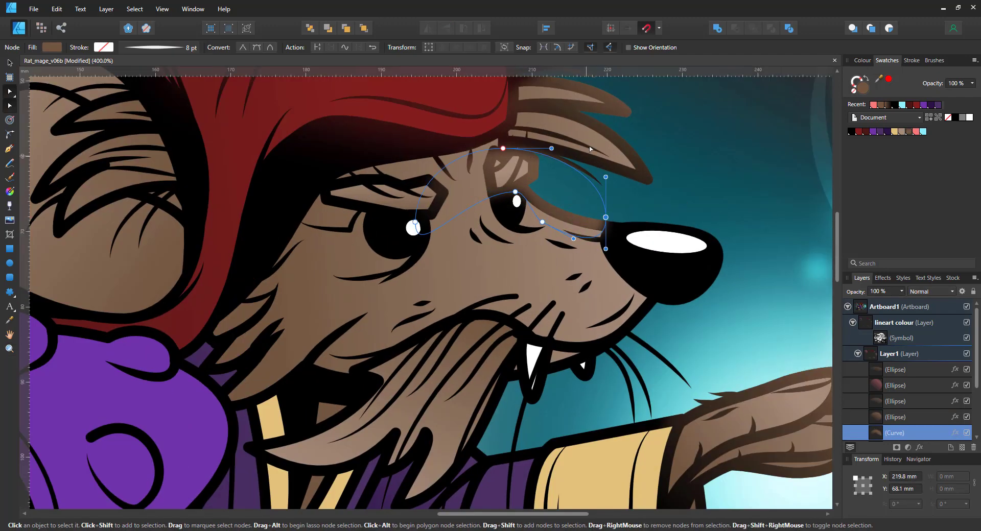
Clone a blurred brown ellipse onto the mouth area around the fangs and deselect everything
{"action": "left_click", "coordinate": [877, 415]}
{"action": "left_click_drag", "start_coordinate": [630, 157], "coordinate": [548, 305], "text": "ctrl"}
{"action": "left_click_drag", "start_coordinate": [511, 366], "coordinate": [515, 317]}
{"action": "key", "text": "ctrl+0"}
{"action": "key", "text": "ctrl+d"}
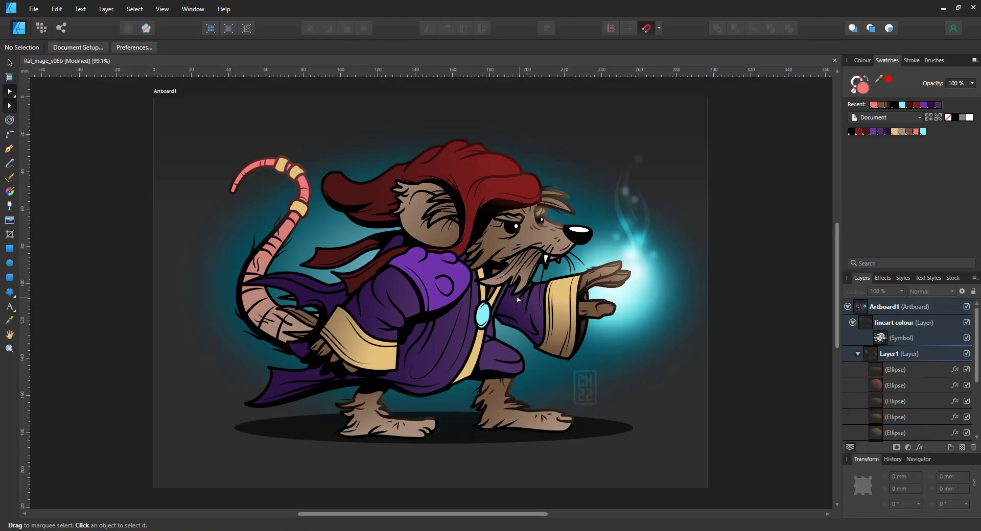
Draw an ellipse about 25 × 27 mm over the front knee and fill it with dark purple
{"action": "key", "text": "m"}
{"action": "left_click", "coordinate": [917, 371]}
{"action": "left_click_drag", "start_coordinate": [484, 331], "coordinate": [529, 381]}
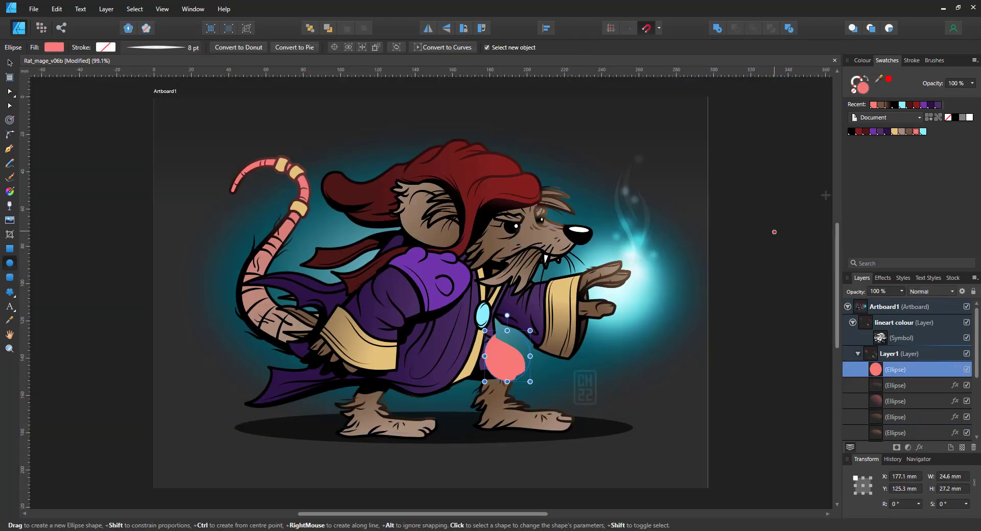
{"action": "left_click", "coordinate": [887, 131]}
Turn the knee ellipse into a curve with a 15 px Gaussian blur and fit its lower node to the knee
{"action": "left_click", "coordinate": [443, 47]}
{"action": "left_click", "coordinate": [919, 447]}
{"action": "left_click", "coordinate": [404, 136]}
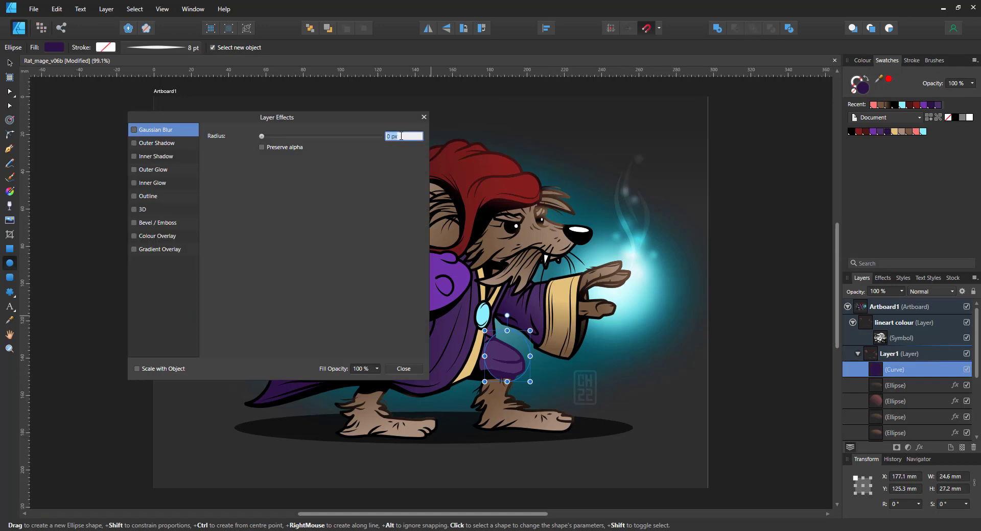
{"action": "type", "text": "8"}
{"action": "key", "text": "Return"}
{"action": "left_click", "coordinate": [409, 138]}
{"action": "type", "text": "15"}
{"action": "key", "text": "Return"}
{"action": "left_click", "coordinate": [423, 118]}
{"action": "key", "text": "a"}
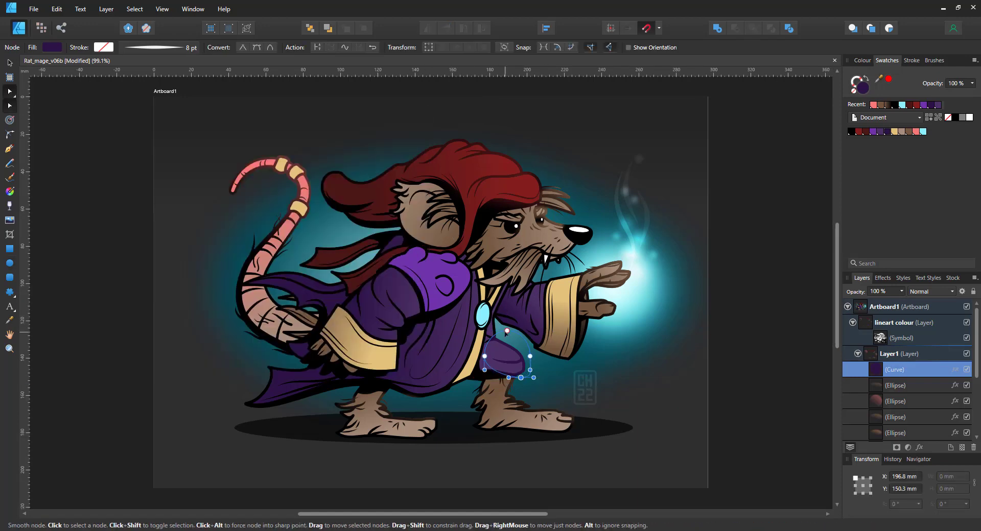
Fade the blurred brown ellipse over the ear with a linear transparency gradient and deselect it
{"action": "key", "text": "ctrl+d"}
{"action": "left_click_drag", "start_coordinate": [536, 206], "coordinate": [435, 207]}
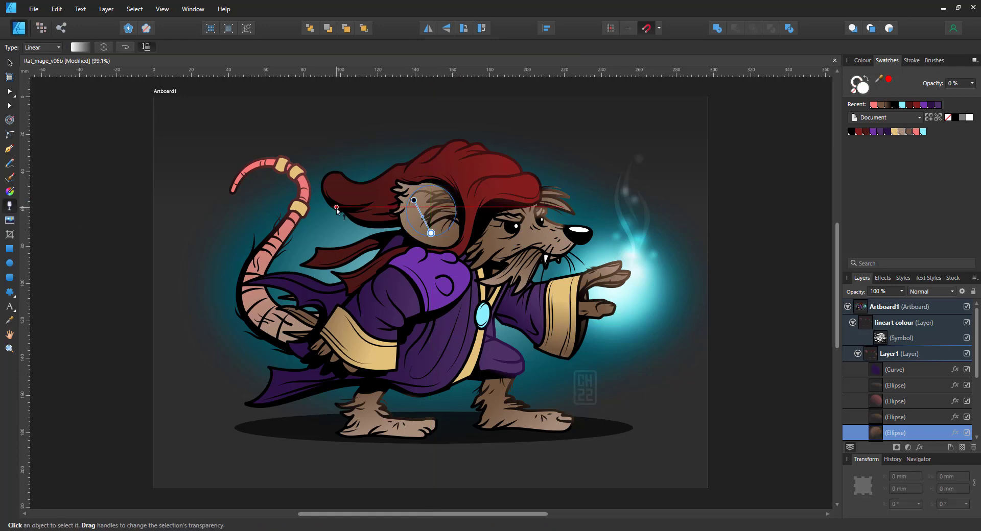
{"action": "left_click", "coordinate": [709, 283]}
Cover the three tail bands with small sand-yellow ellipses of about 10 × 11 mm at 20% opacity
{"action": "left_click", "coordinate": [9, 263]}
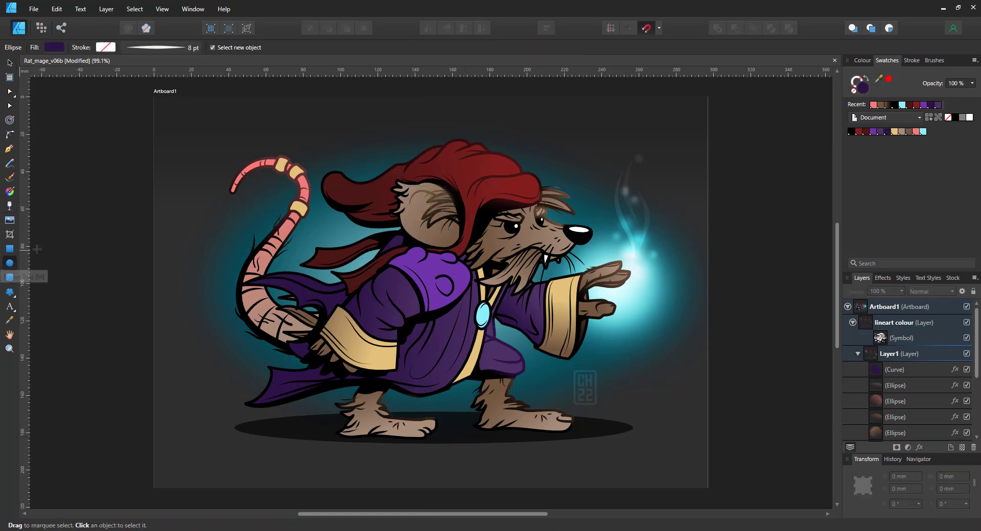
{"action": "mouse_move", "coordinate": [272, 142]}
{"action": "left_mouse_down"}
{"action": "mouse_move", "coordinate": [310, 162]}
{"action": "mouse_move", "coordinate": [310, 223]}
{"action": "left_mouse_up"}
{"action": "left_click", "coordinate": [894, 131]}
{"action": "key", "text": "2"}
{"action": "key", "text": "ctrl+z"}
{"action": "key", "text": "v"}
{"action": "key", "text": "ctrl+d"}
{"action": "left_click", "coordinate": [302, 171]}
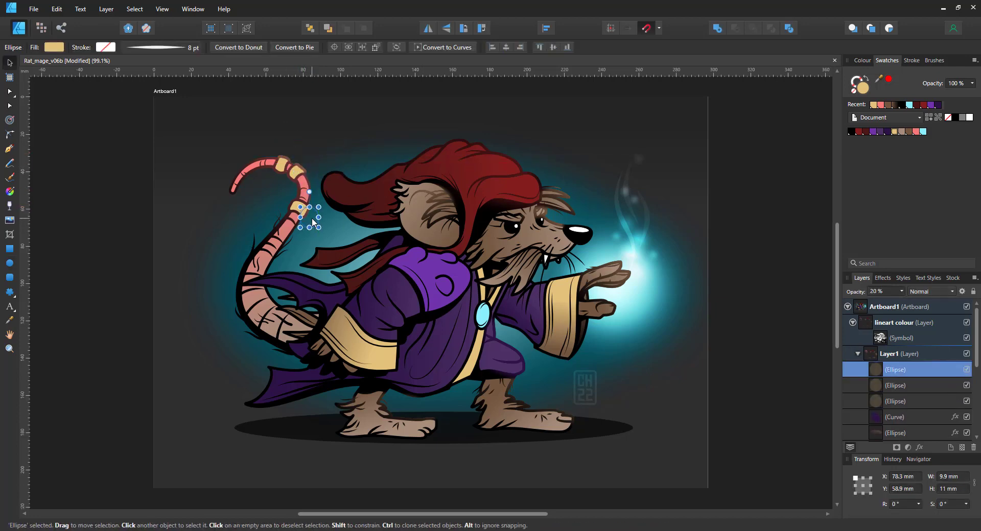
Apply a Gaussian blur to all three tail-band ellipses together and deselect them
{"action": "left_click", "coordinate": [911, 401], "text": "ctrl"}
{"action": "left_click", "coordinate": [912, 387], "text": "ctrl"}
{"action": "left_click", "coordinate": [919, 447]}
{"action": "left_click_drag", "start_coordinate": [394, 117], "coordinate": [683, 118]}
{"action": "left_click", "coordinate": [712, 117]}
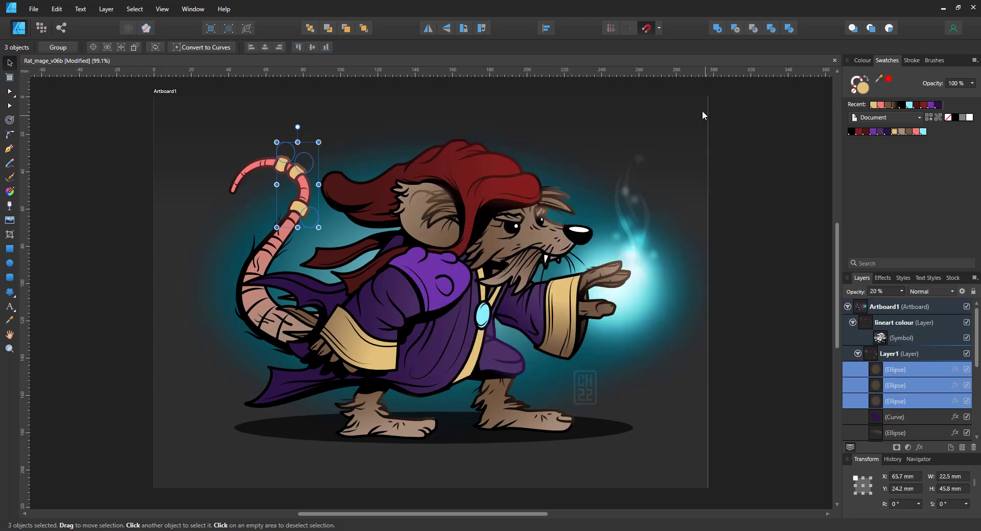
{"action": "left_click", "coordinate": [808, 388]}
Collapse Layer1 and the lineart colour layer, and compare the artwork with that layer hidden and shown
{"action": "left_click", "coordinate": [858, 354]}
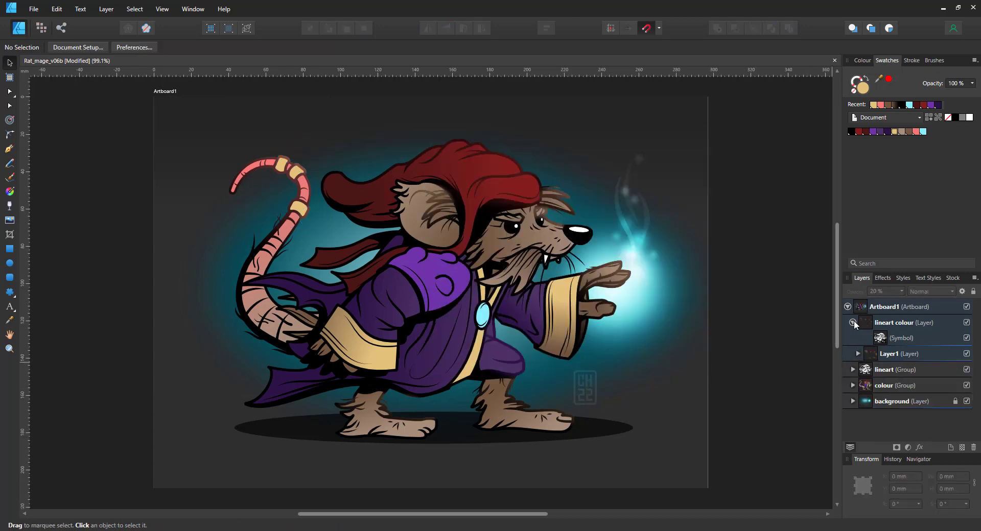
{"action": "left_click", "coordinate": [853, 323]}
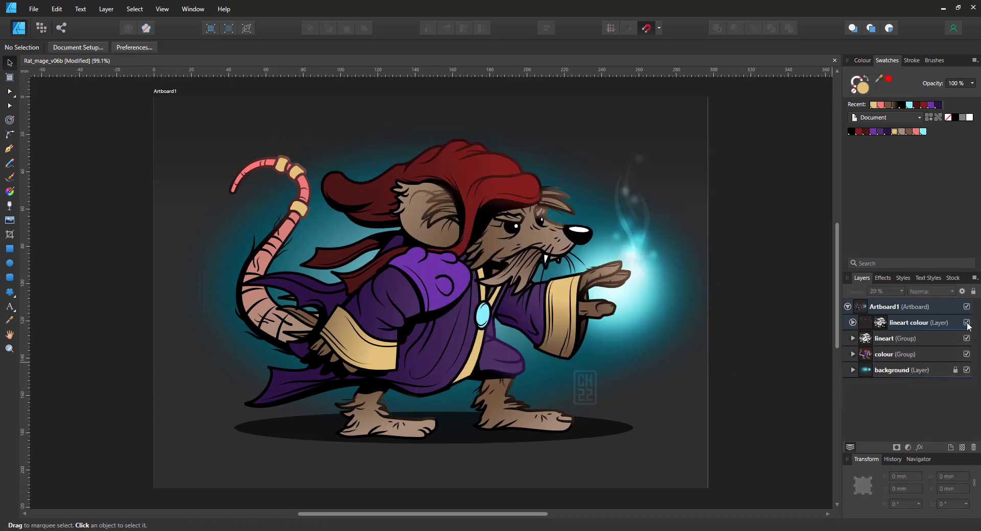
{"action": "left_click", "coordinate": [966, 323]}
{"action": "left_click", "coordinate": [966, 323]}
Expand the colour group and lock both the lineart colour layer and the lineart group
{"action": "left_click", "coordinate": [852, 354]}
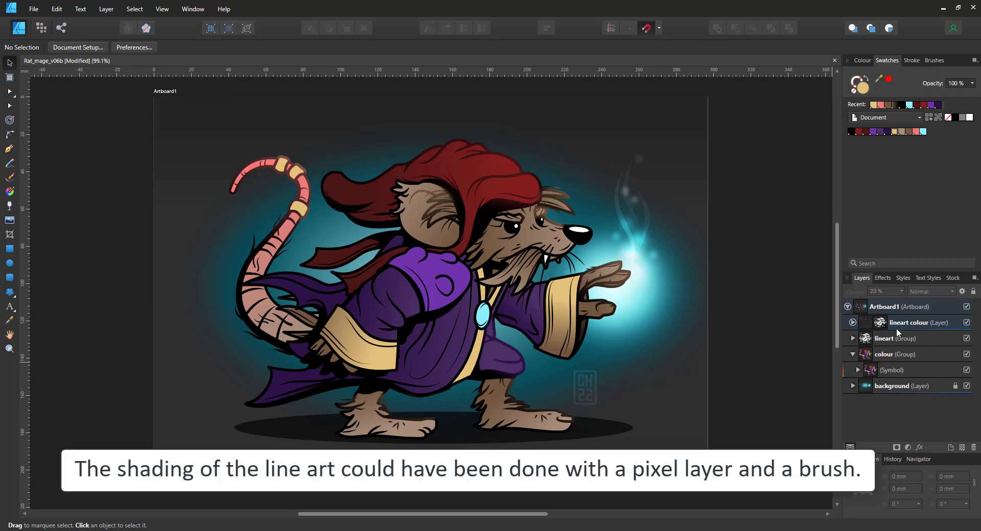
{"action": "left_click", "coordinate": [907, 339]}
{"action": "left_click", "coordinate": [914, 322], "text": "shift"}
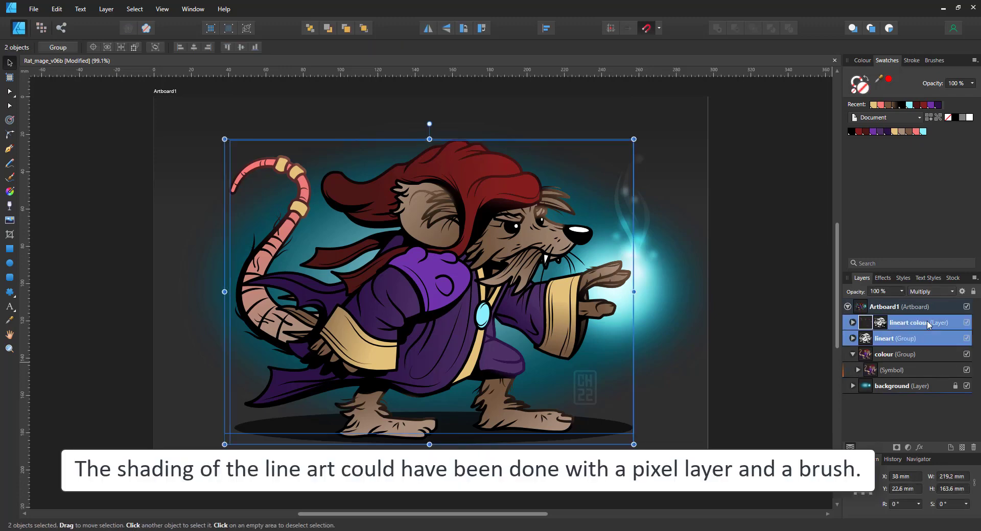
{"action": "left_click", "coordinate": [973, 292]}
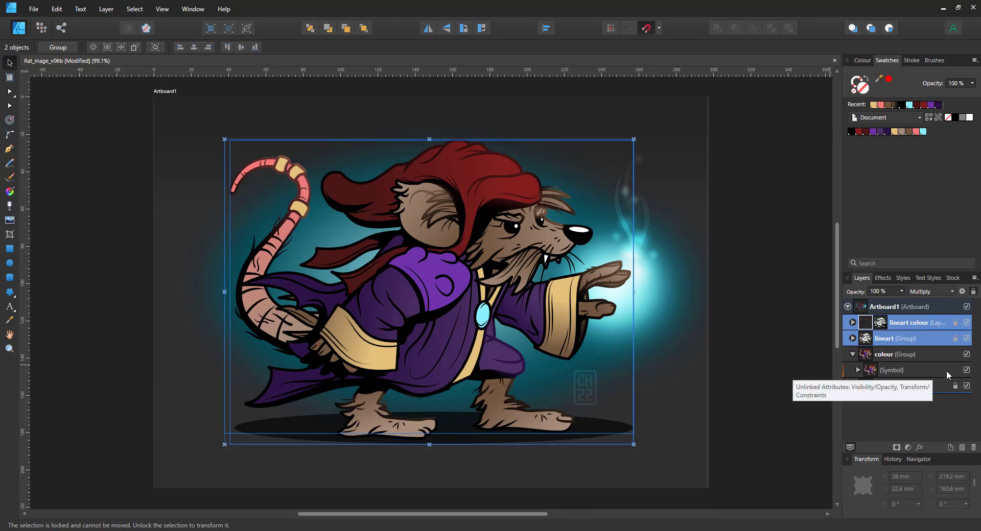
Expand the colour group's symbol and show the Symbols panel floating over the canvas
{"action": "left_click", "coordinate": [857, 370]}
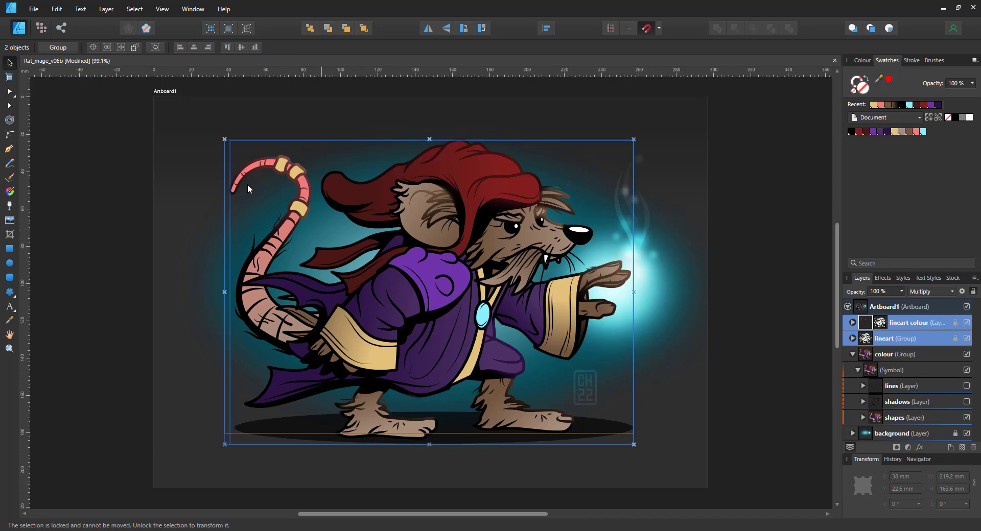
{"action": "left_click", "coordinate": [189, 9]}
{"action": "mouse_move", "coordinate": [165, 9]}
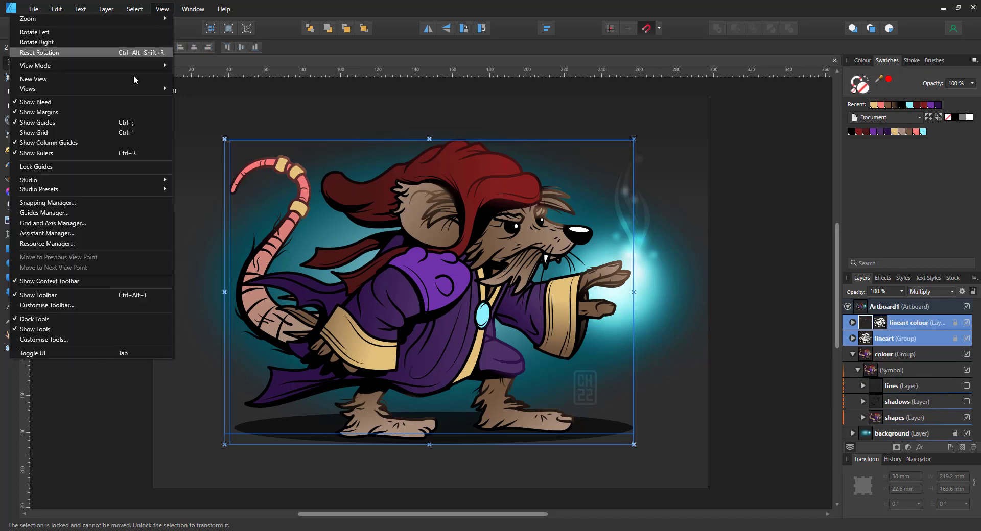
{"action": "mouse_move", "coordinate": [75, 180]}
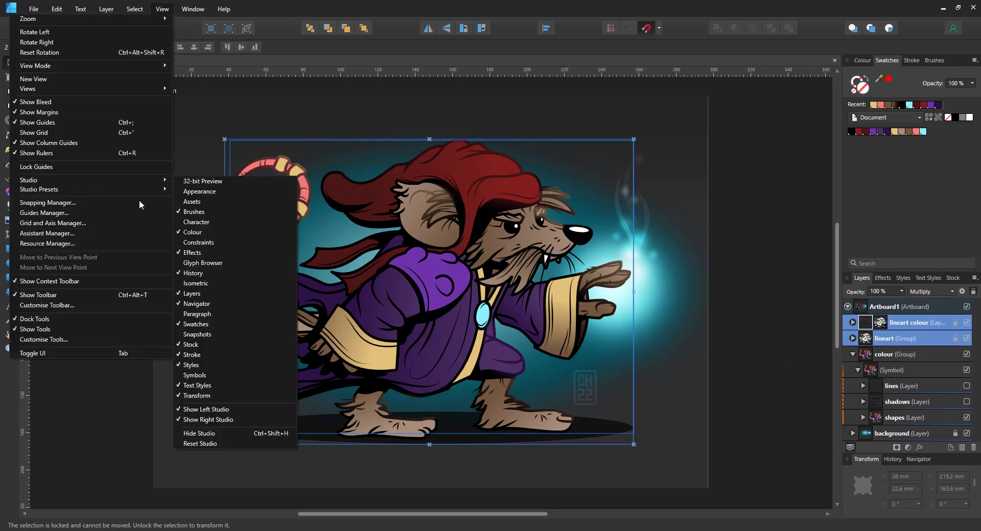
{"action": "left_click", "coordinate": [207, 375]}
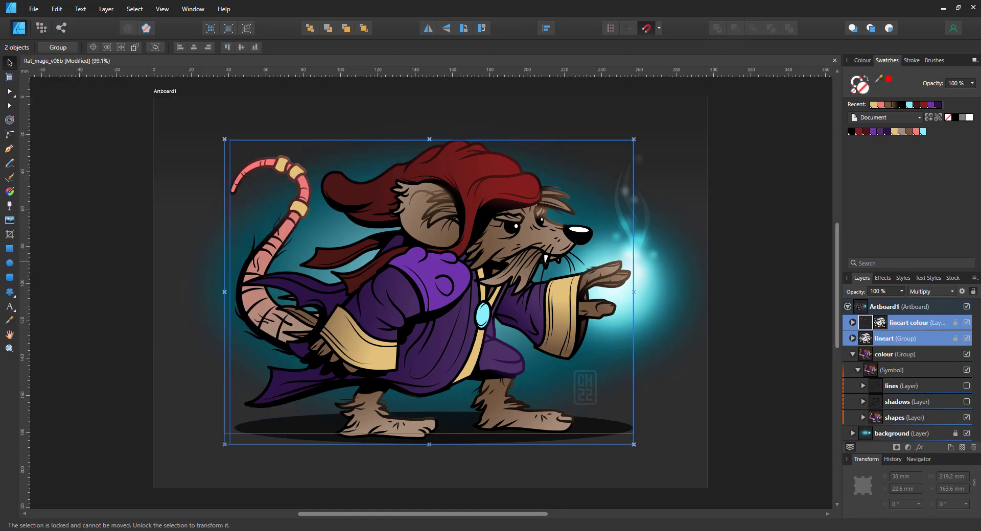
{"action": "left_click_drag", "start_coordinate": [0, 149], "coordinate": [731, 93]}
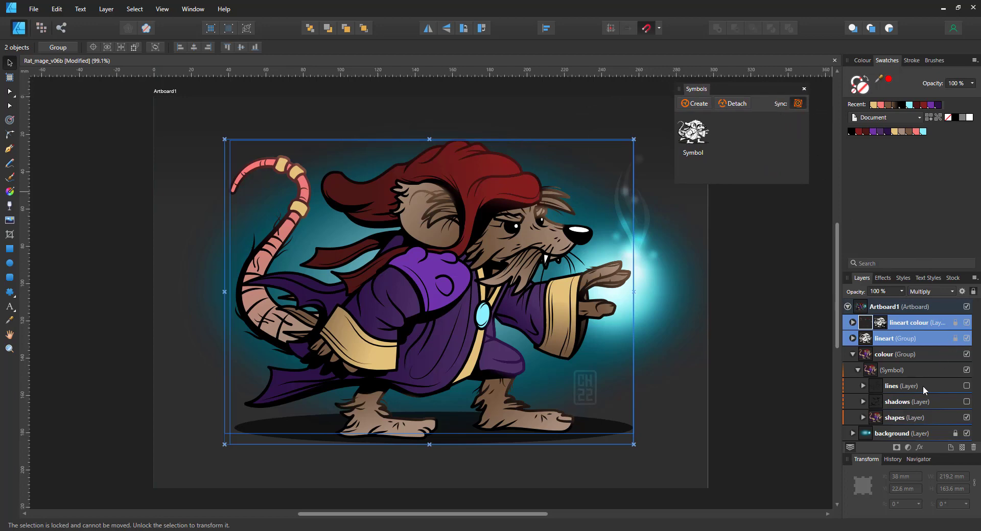
Select the hat curve in the shapes layer and shift its dark red global colour to green with hue 126
{"action": "left_click", "coordinate": [862, 418]}
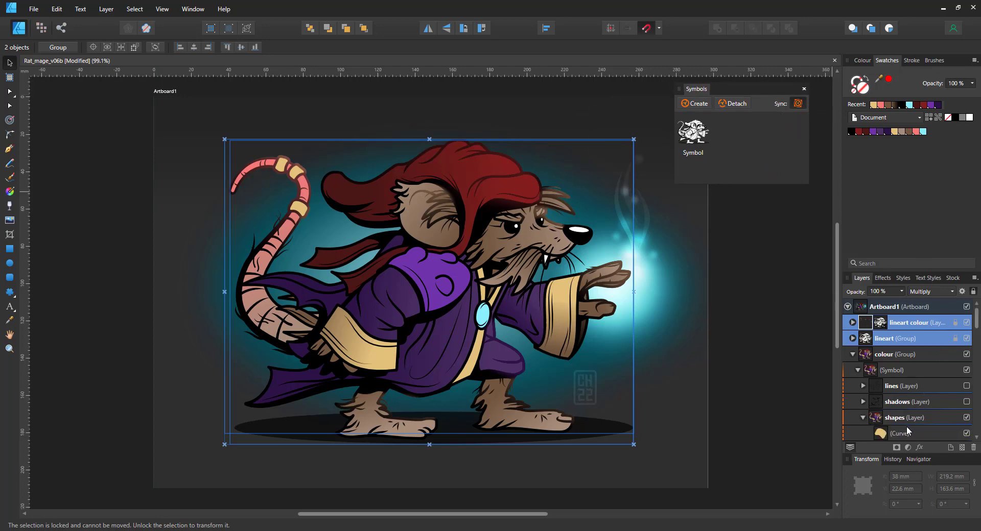
{"action": "scroll", "coordinate": [906, 411], "scroll_direction": "down", "scroll_amount": 5}
{"action": "scroll", "coordinate": [904, 383], "scroll_direction": "down", "scroll_amount": 1}
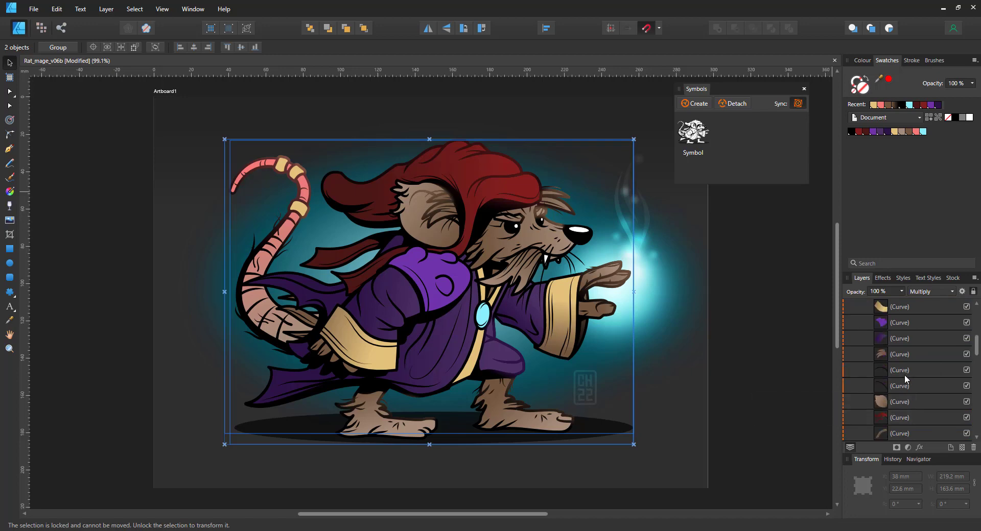
{"action": "left_click", "coordinate": [907, 420]}
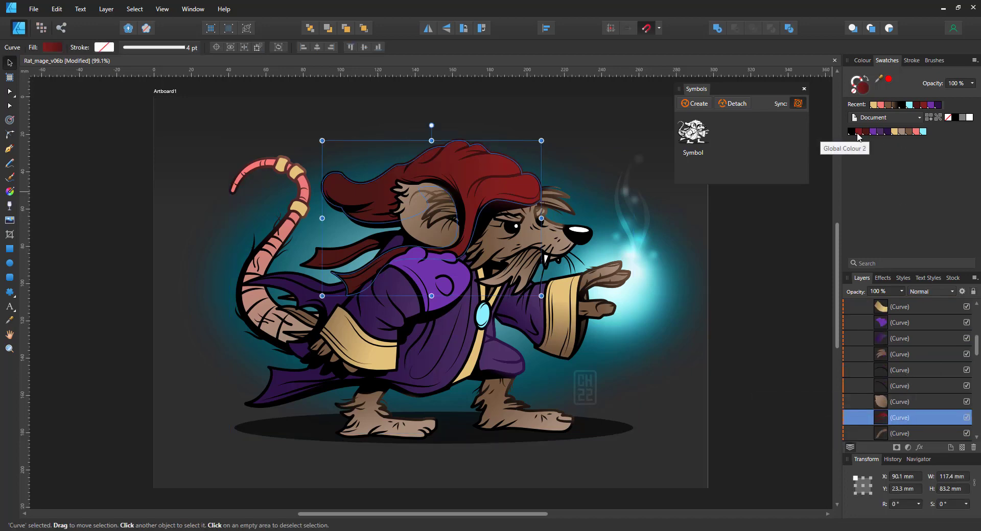
{"action": "key", "text": "g"}
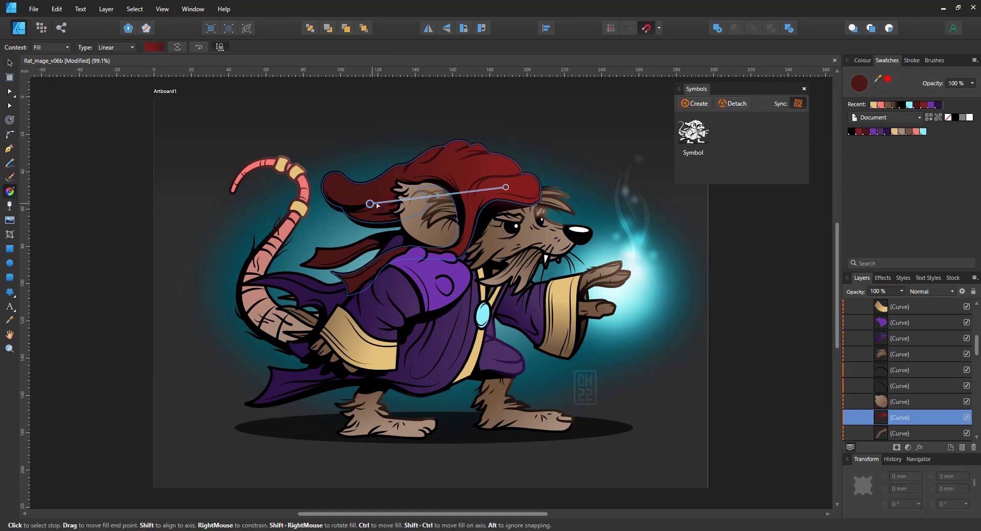
{"action": "left_click", "coordinate": [864, 132]}
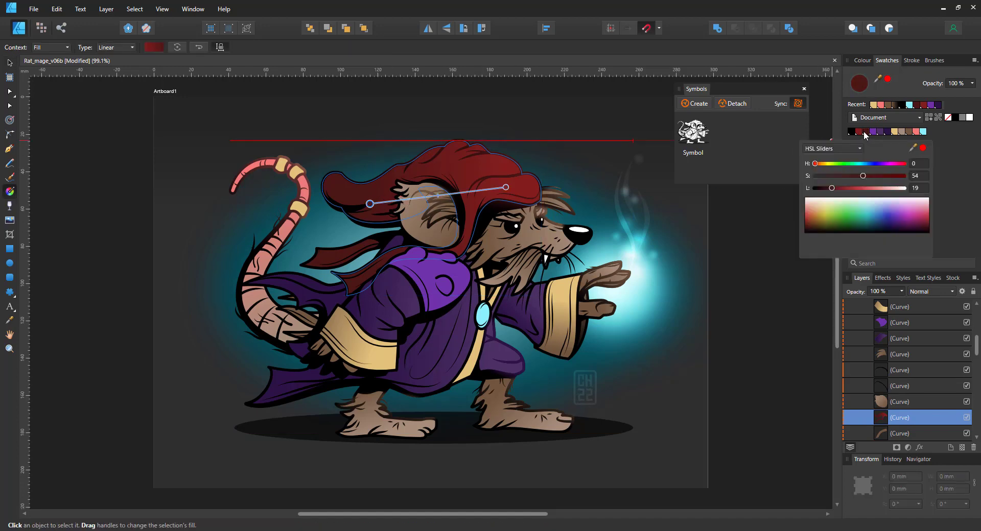
{"action": "left_click", "coordinate": [847, 164]}
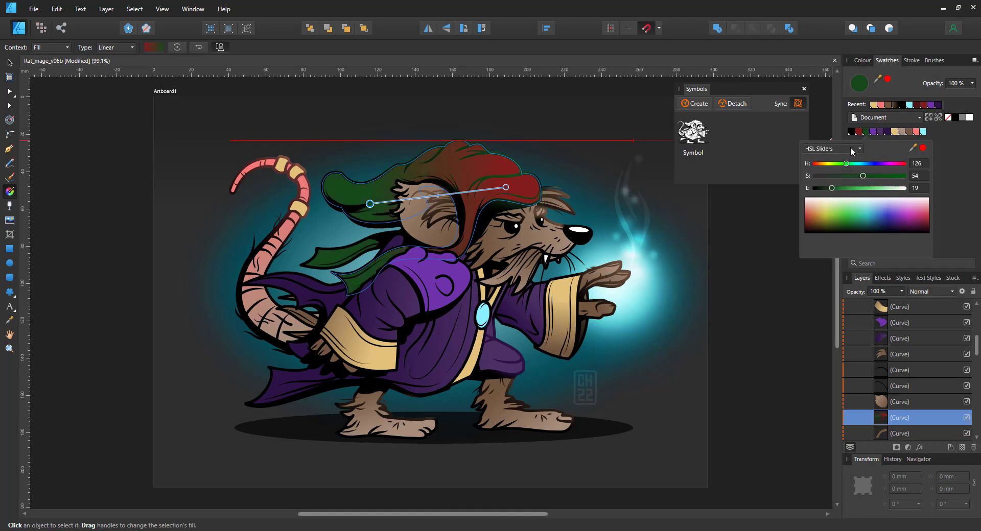
Edit the hat's lighter red global colour, shifting it through green to a bright cyan-blue
{"action": "left_click", "coordinate": [859, 133]}
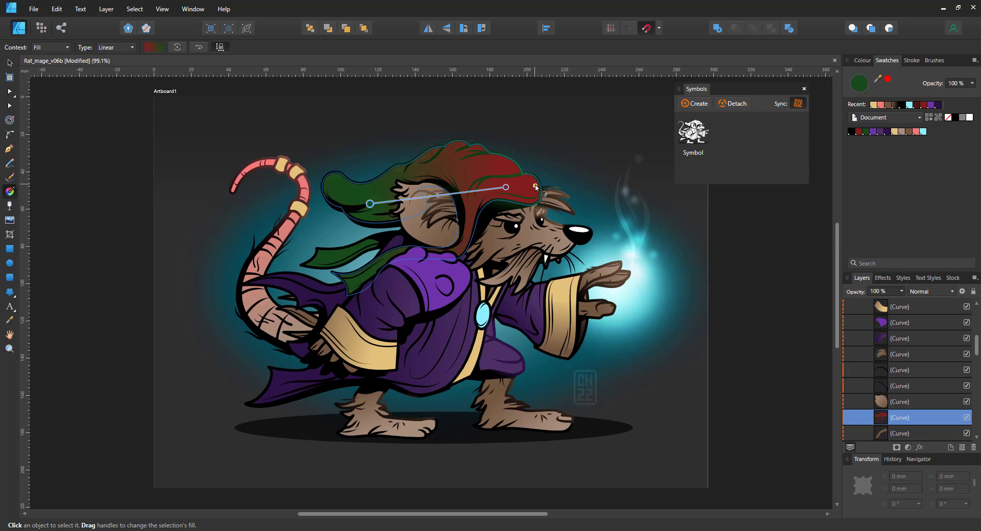
{"action": "left_click", "coordinate": [860, 133]}
{"action": "right_click", "coordinate": [859, 134]}
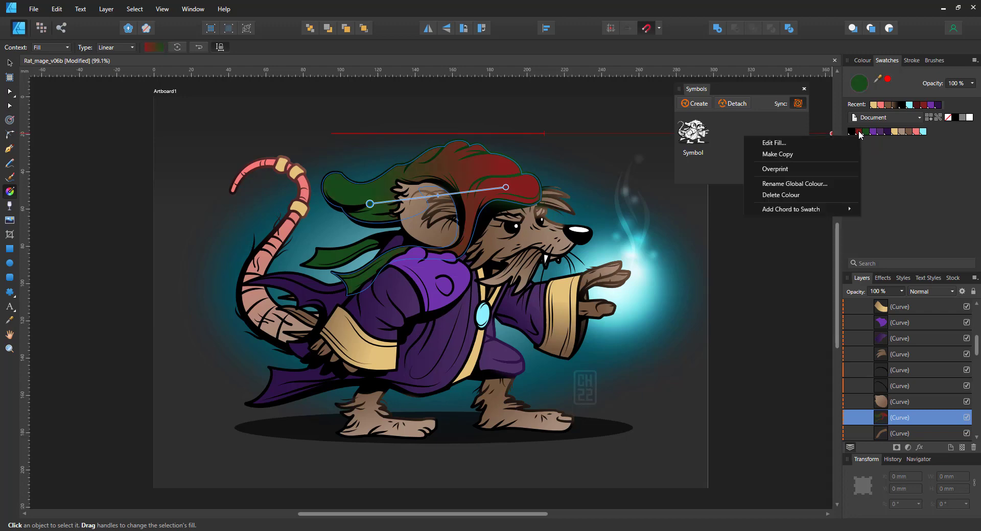
{"action": "left_click", "coordinate": [798, 145]}
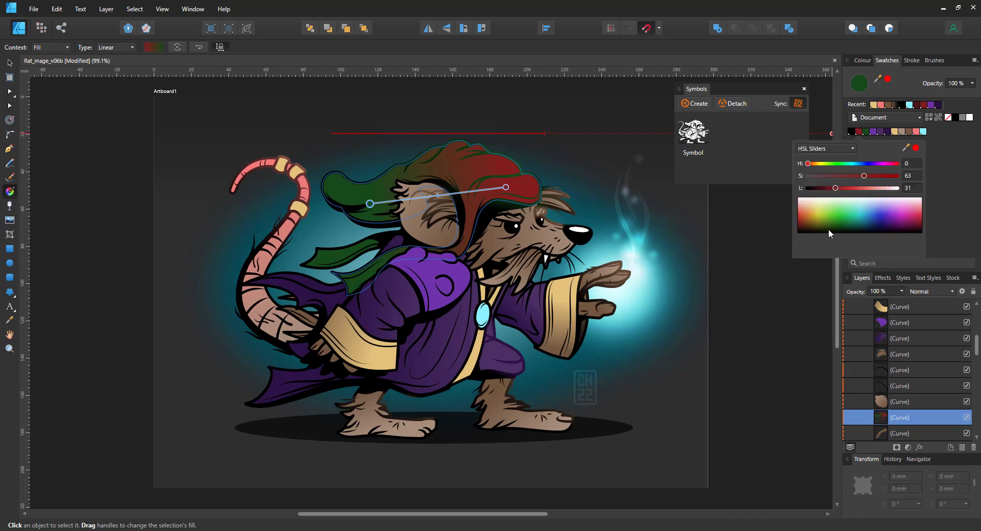
{"action": "left_click", "coordinate": [837, 166]}
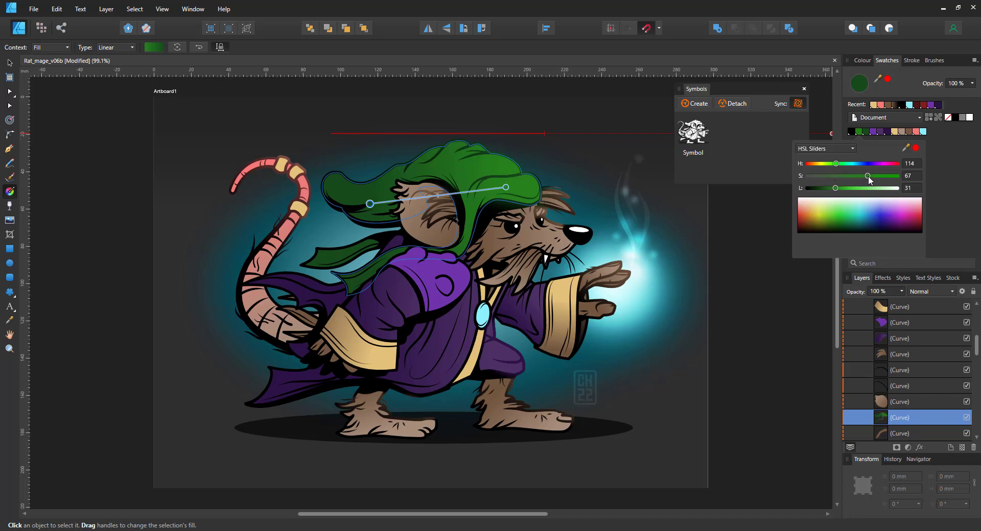
{"action": "left_click_drag", "start_coordinate": [866, 175], "coordinate": [869, 177]}
{"action": "left_click_drag", "start_coordinate": [854, 164], "coordinate": [852, 192]}
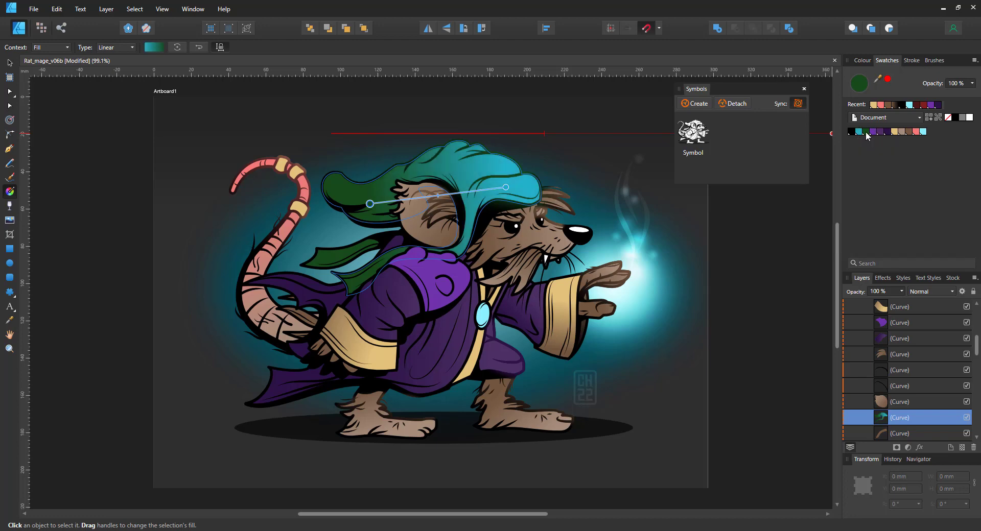
Change the hat's dark green global colour to dark blue with hue 197
{"action": "right_click", "coordinate": [867, 134]}
{"action": "left_click", "coordinate": [789, 146]}
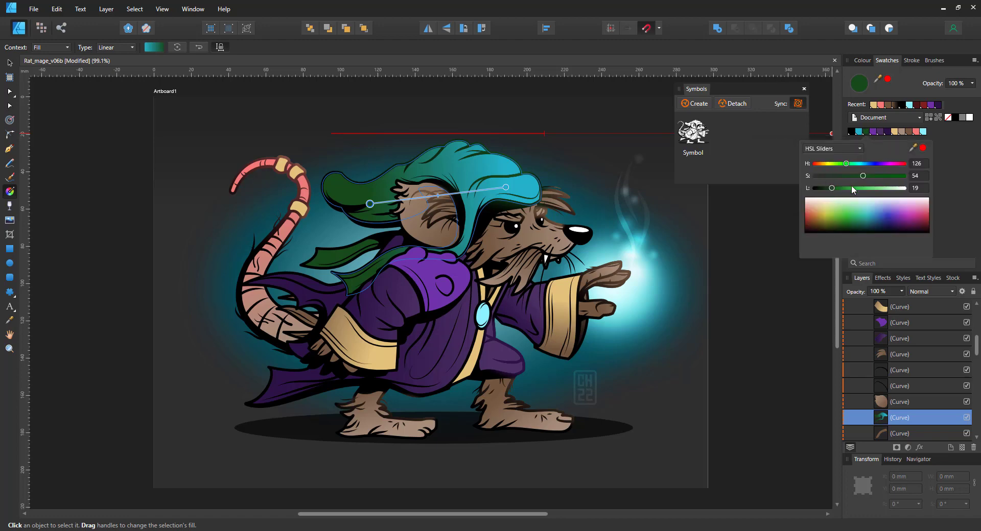
{"action": "left_click", "coordinate": [865, 164]}
{"action": "left_click_drag", "start_coordinate": [865, 165], "coordinate": [863, 165]}
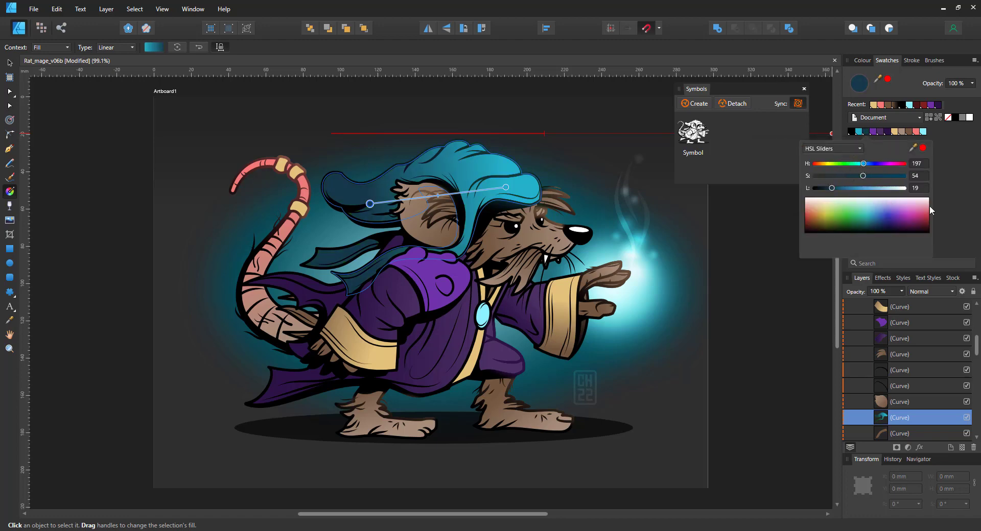
Expand the lineart colour layer and its Layer1, and select the blurred curve covering the hat
{"action": "left_click", "coordinate": [977, 323]}
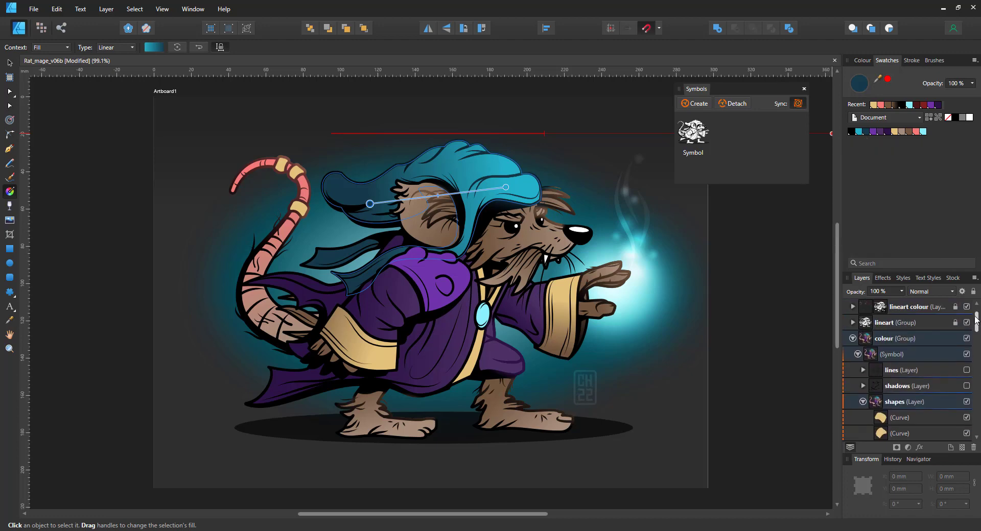
{"action": "left_click", "coordinate": [852, 307]}
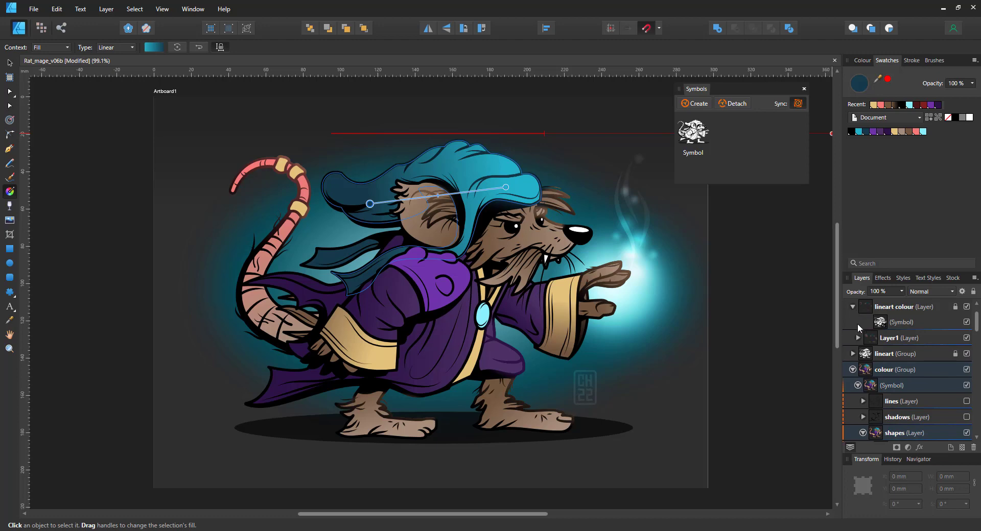
{"action": "left_click", "coordinate": [858, 338]}
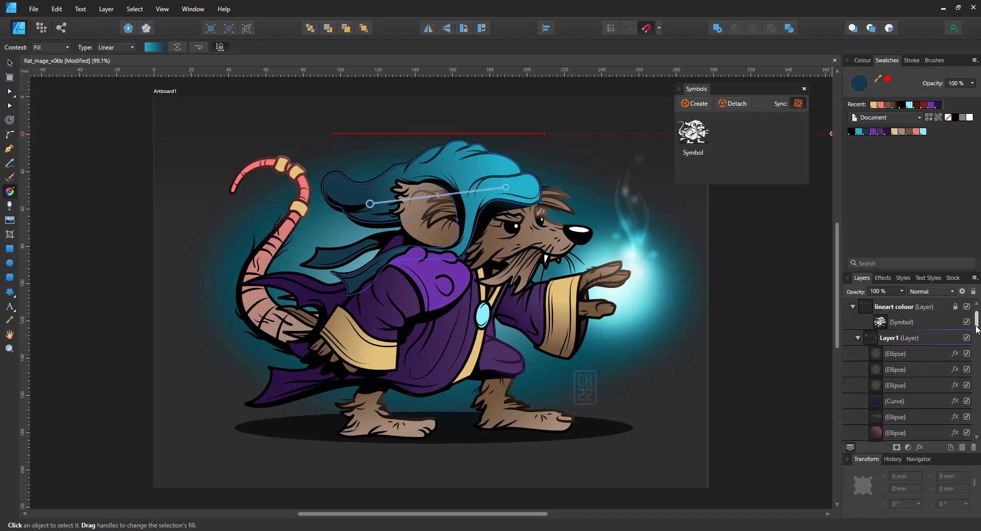
{"action": "scroll", "coordinate": [976, 330], "scroll_direction": "down", "scroll_amount": 5}
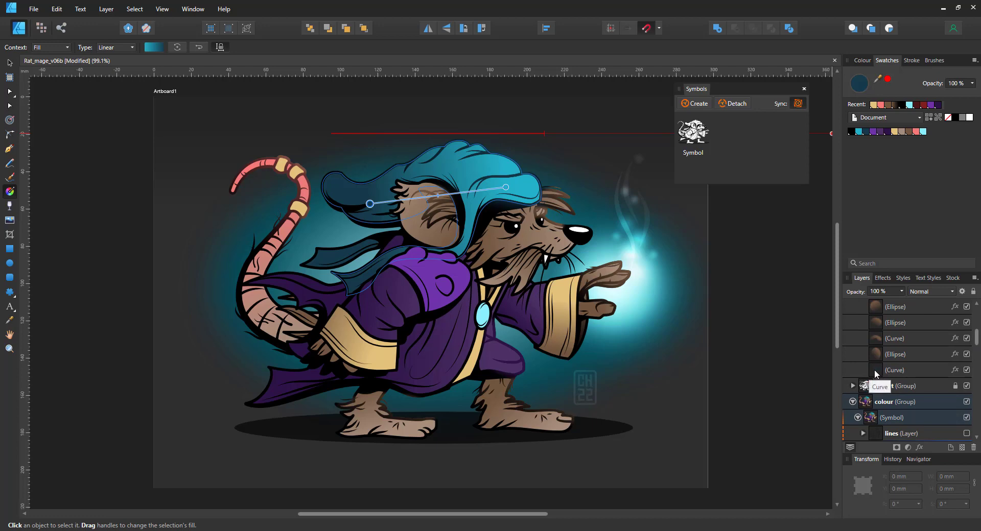
{"action": "left_click", "coordinate": [894, 371]}
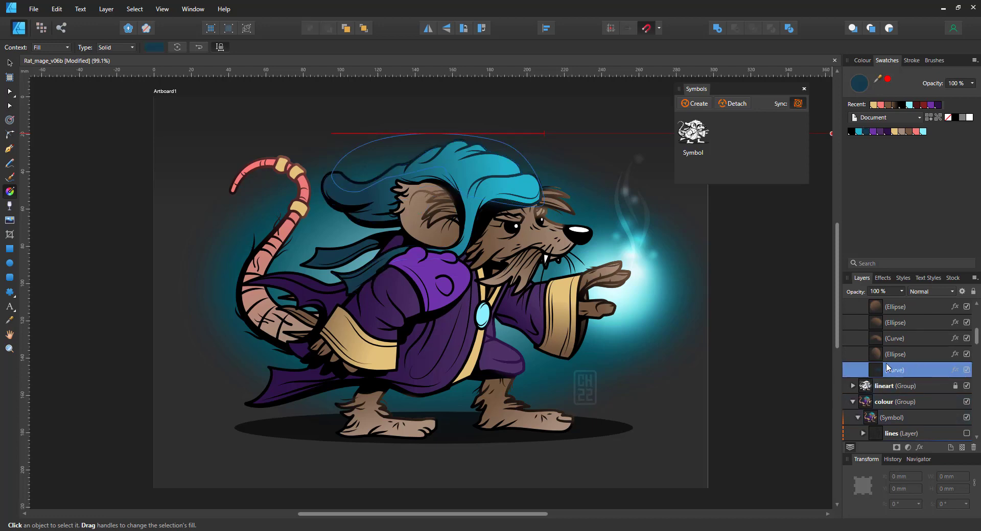